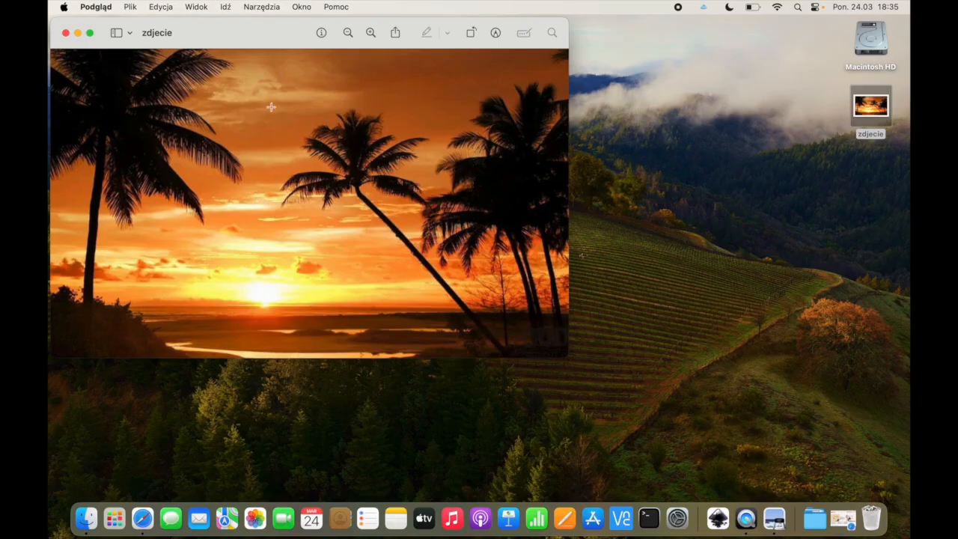
Try a rectangular selection over the palm on the left of the zdjecie photo and close the photo.
{"action": "key", "text": "Delete"}
{"action": "key", "text": "super+z"}
{"action": "left_click_drag", "start_coordinate": [184, 25], "coordinate": [395, 102]}
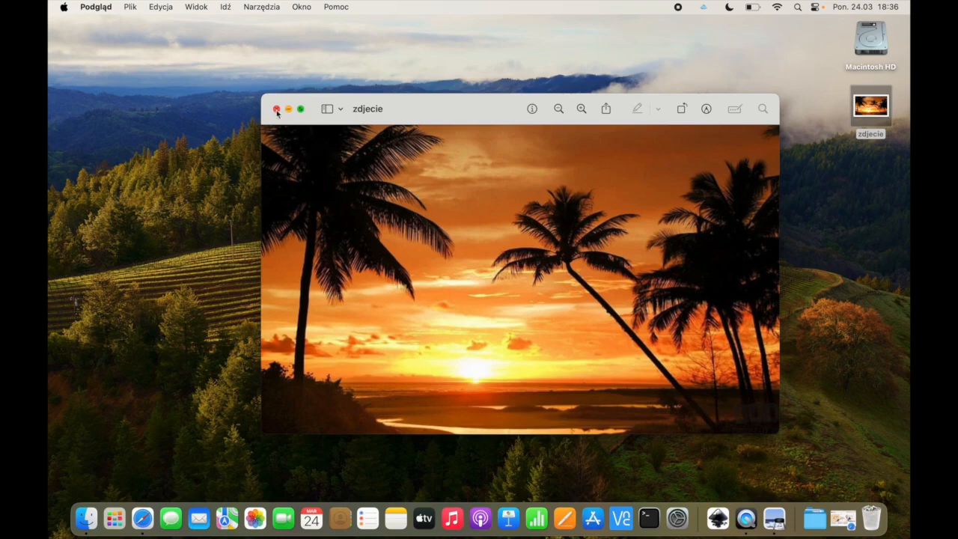
{"action": "left_click_drag", "start_coordinate": [312, 146], "coordinate": [294, 159]}
{"action": "left_click", "coordinate": [430, 261]}
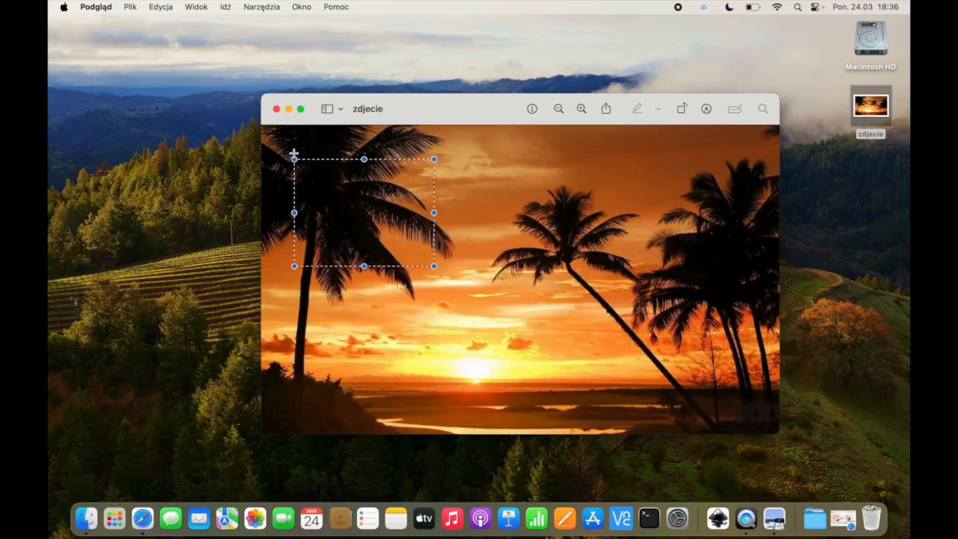
{"action": "left_click", "coordinate": [330, 141]}
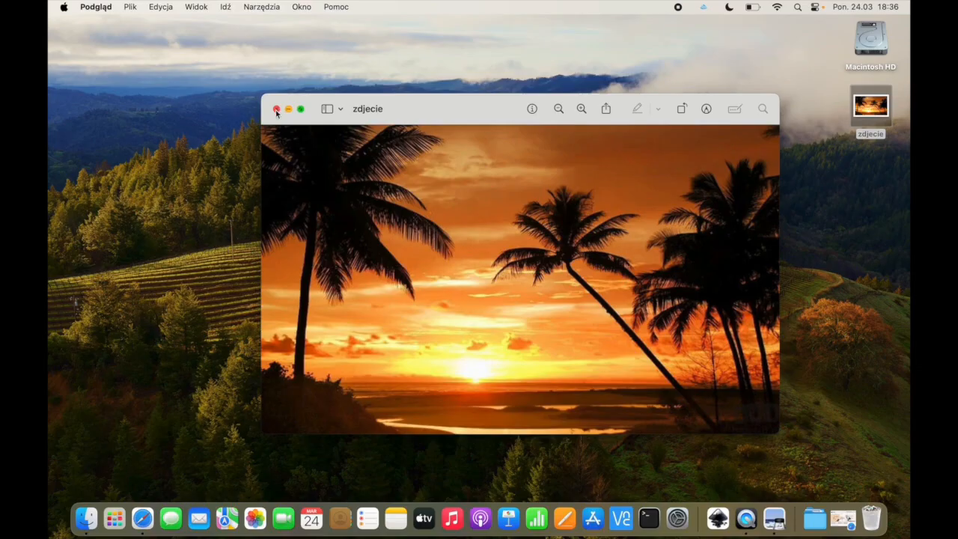
{"action": "left_click", "coordinate": [276, 110]}
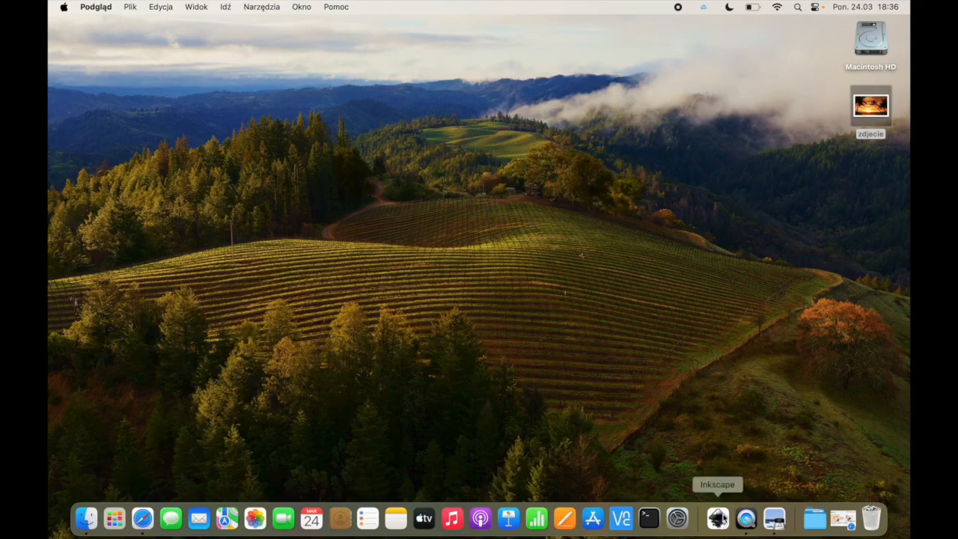
Switch to Safari, look over the Inkscape home page and its download section, and close the browser window.
{"action": "left_click", "coordinate": [724, 517]}
{"action": "left_click", "coordinate": [142, 518]}
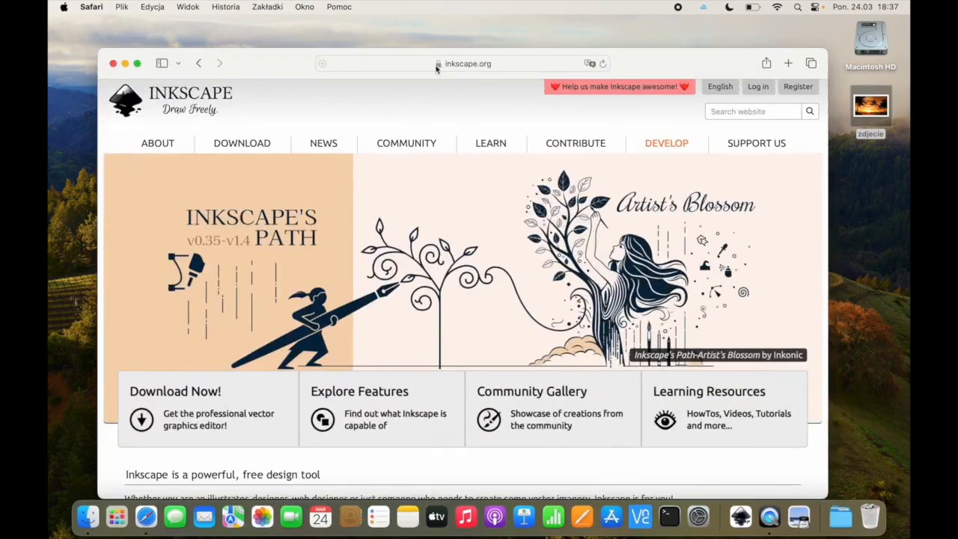
{"action": "mouse_move", "coordinate": [241, 143]}
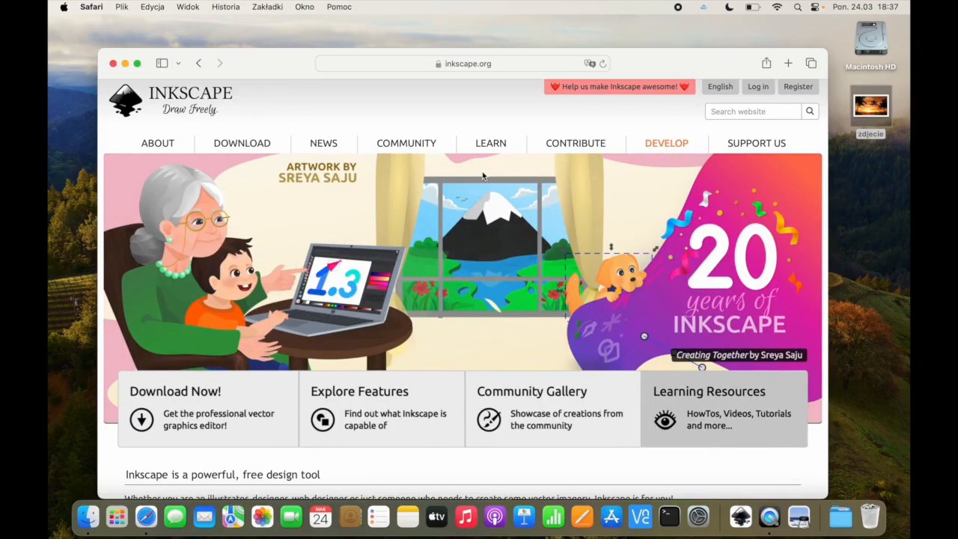
{"action": "left_click", "coordinate": [113, 62]}
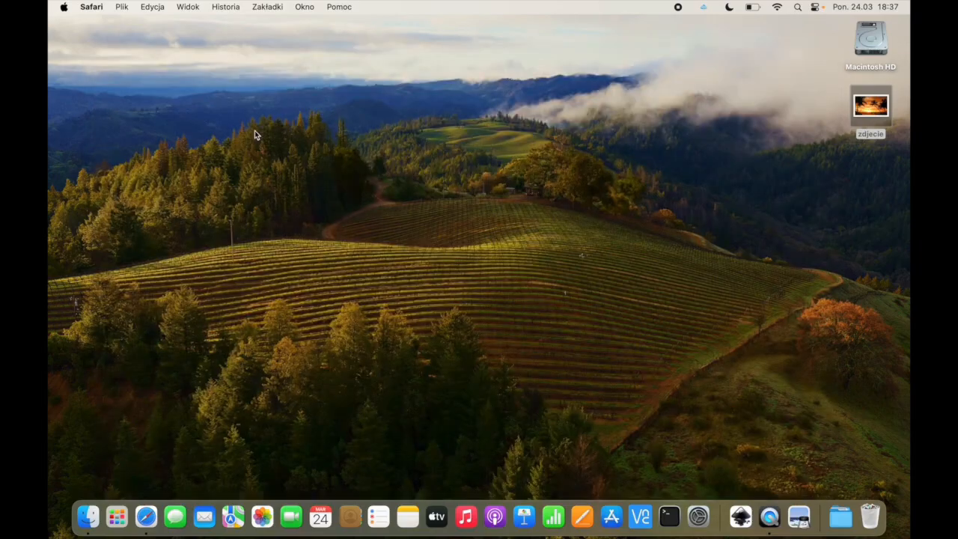
Launch Inkscape and create a new document in a maximised window with the whole page in view.
{"action": "left_click", "coordinate": [740, 517]}
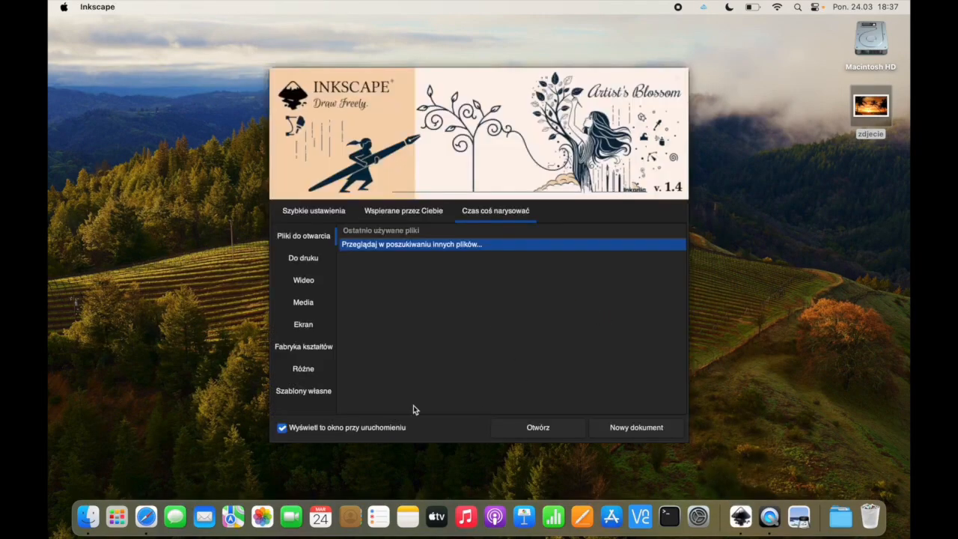
{"action": "left_click", "coordinate": [621, 432]}
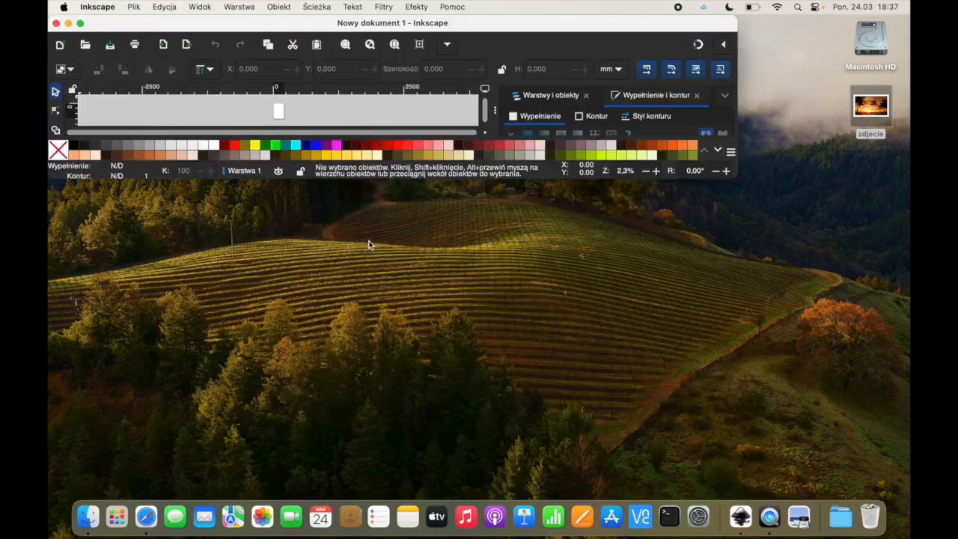
{"action": "left_click", "coordinate": [81, 24]}
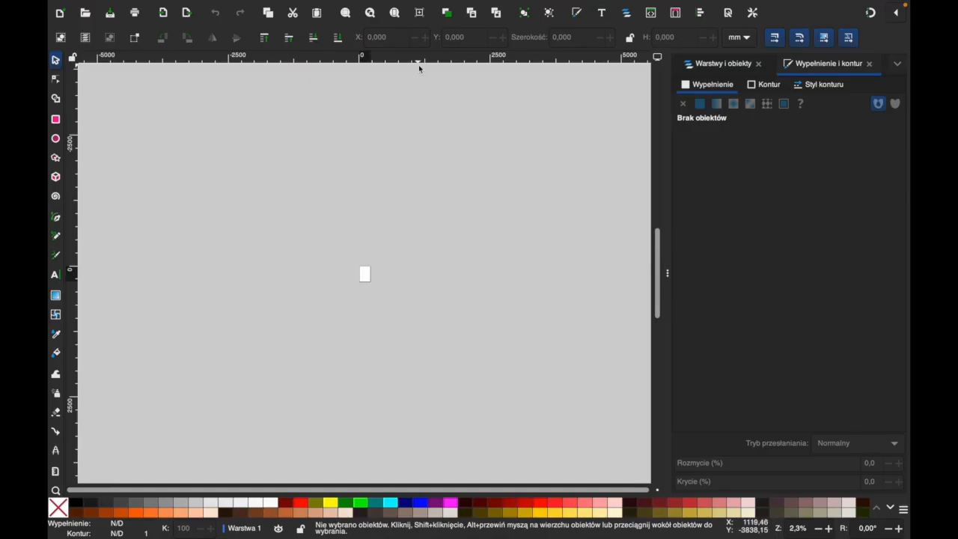
{"action": "left_click", "coordinate": [395, 13]}
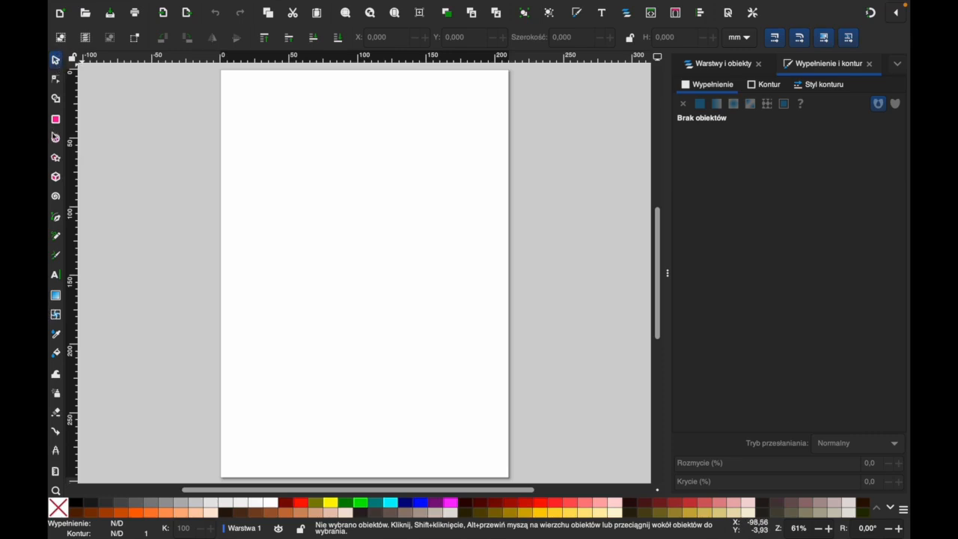
{"action": "left_click", "coordinate": [55, 120]}
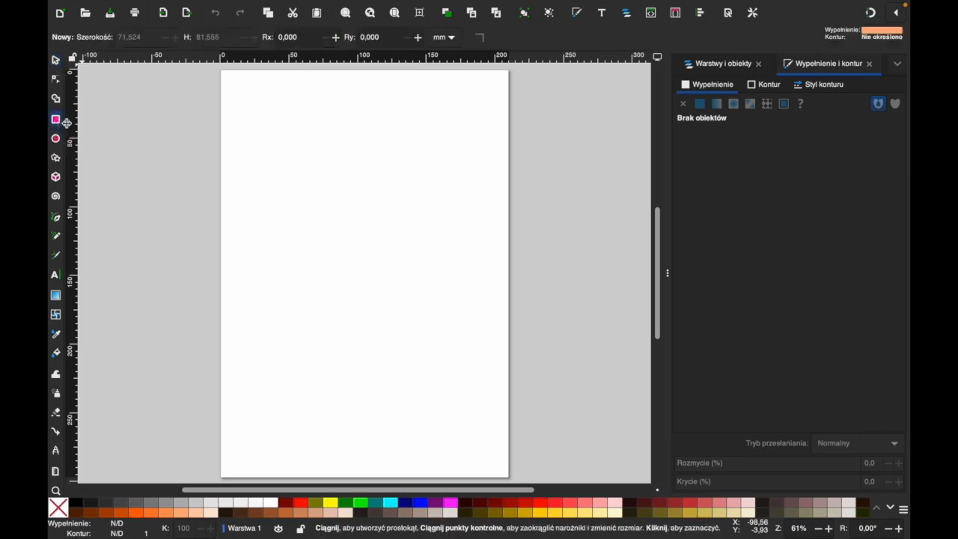
{"action": "key", "text": "s"}
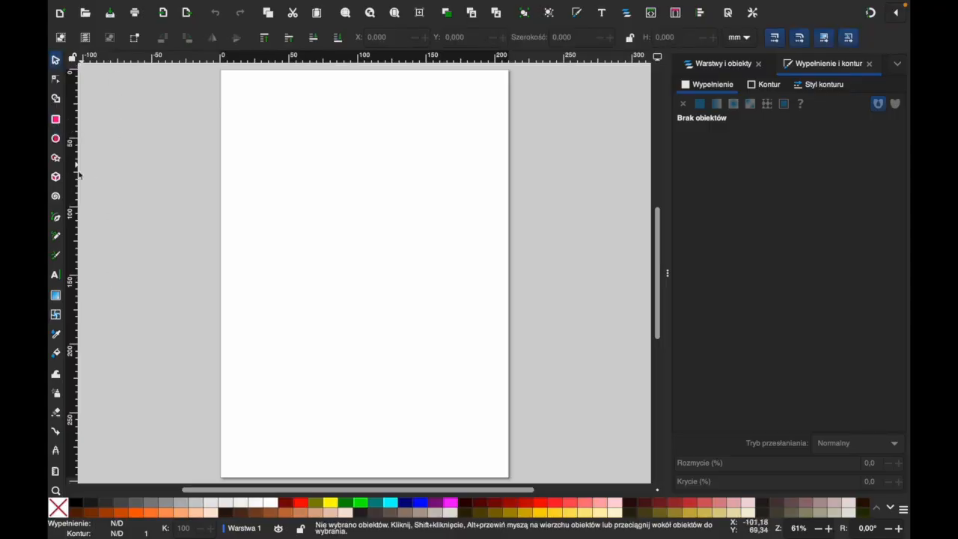
{"action": "left_click", "coordinate": [56, 238]}
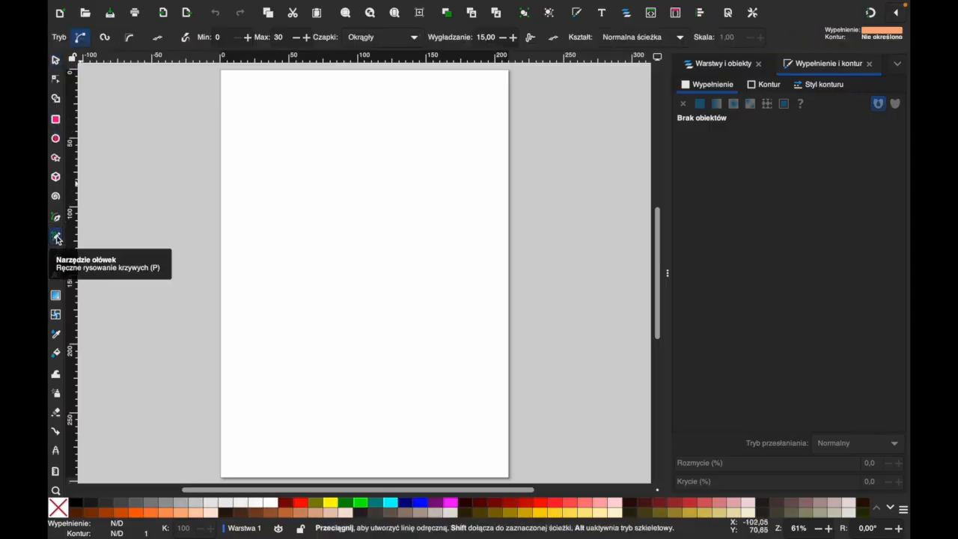
{"action": "key", "text": "s"}
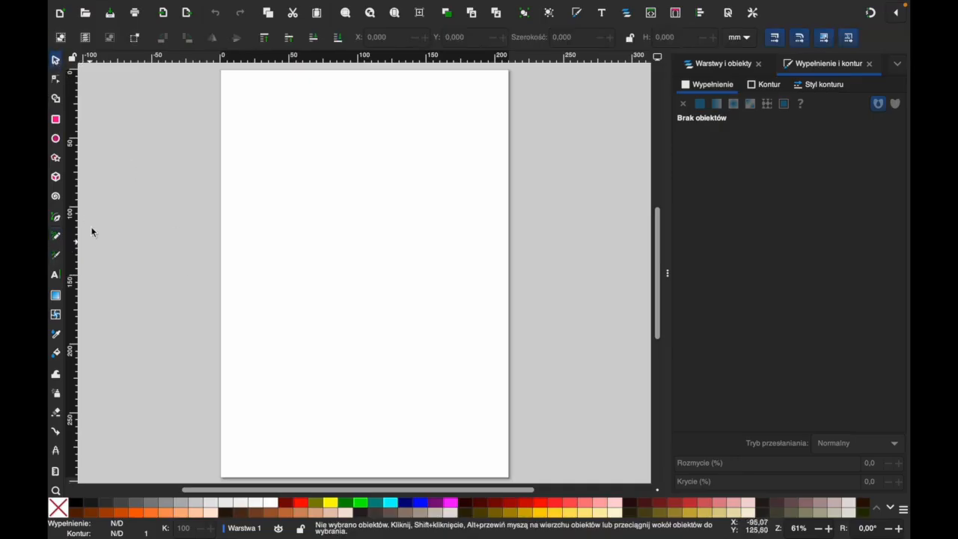
{"action": "left_click", "coordinate": [58, 240]}
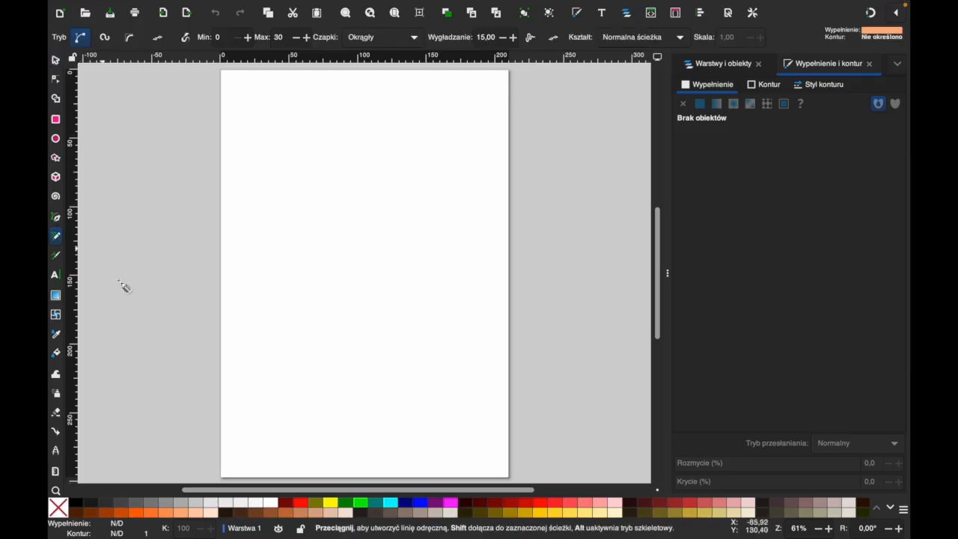
{"action": "key", "text": "s"}
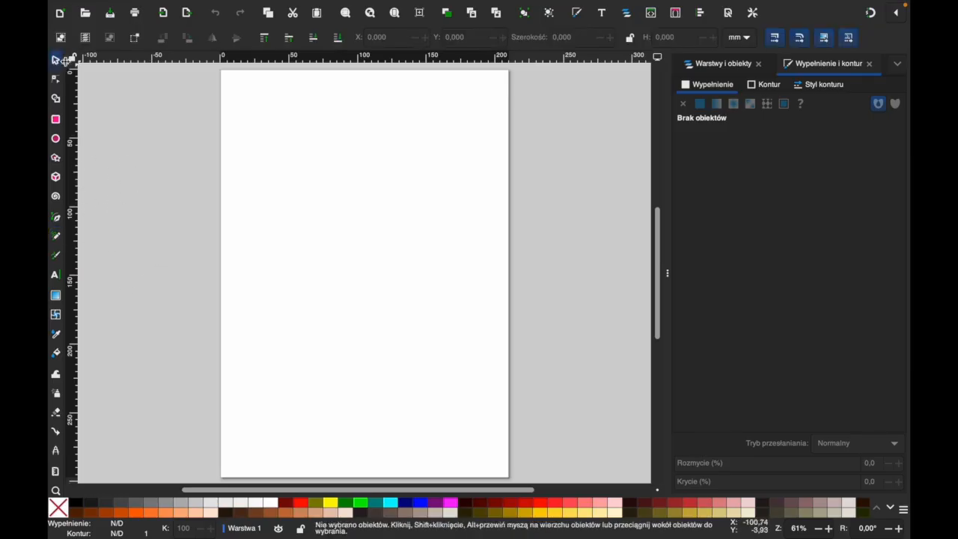
Draw a rectangle about 108 × 70 mm in the upper left part of the page.
{"action": "left_click", "coordinate": [57, 121]}
{"action": "left_click", "coordinate": [57, 134]}
{"action": "left_click", "coordinate": [57, 125]}
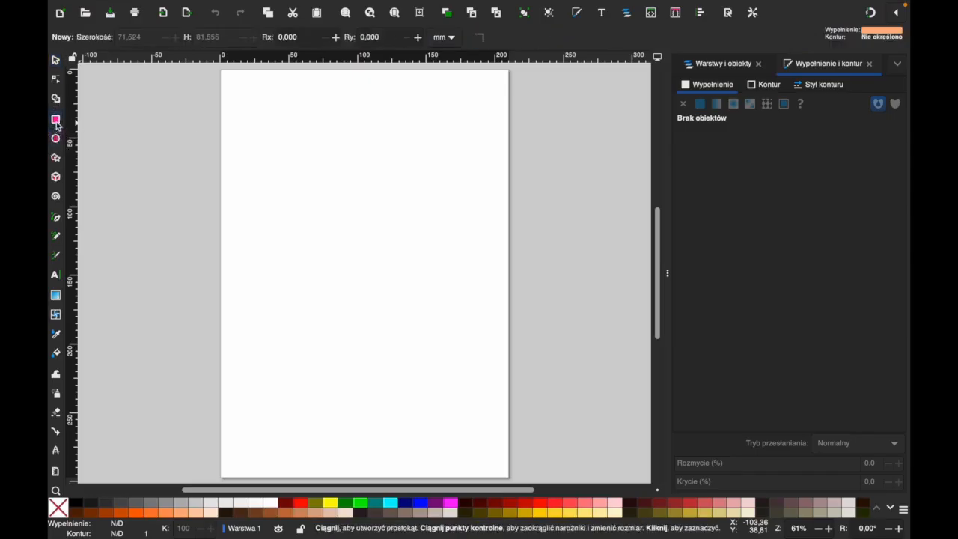
{"action": "left_click_drag", "start_coordinate": [232, 99], "coordinate": [380, 195]}
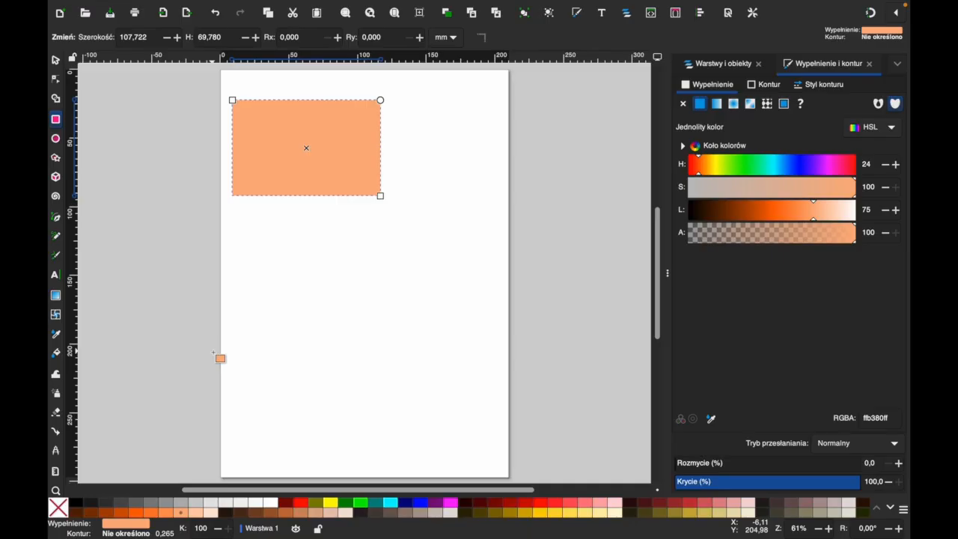
{"action": "key", "text": "s"}
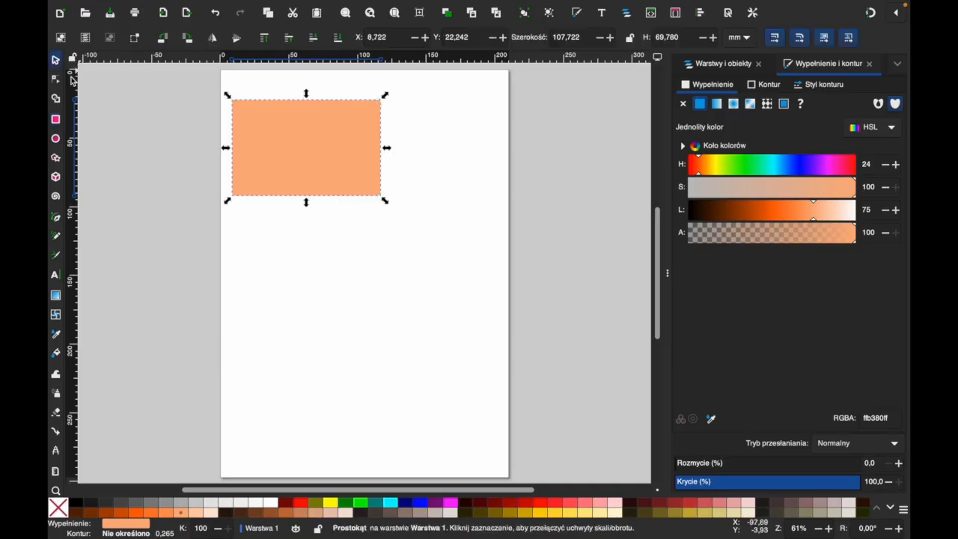
Draw an ellipse about 79 × 91 mm below and to the right of the rectangle and fill it red.
{"action": "left_click", "coordinate": [58, 141]}
{"action": "left_click_drag", "start_coordinate": [332, 238], "coordinate": [438, 362]}
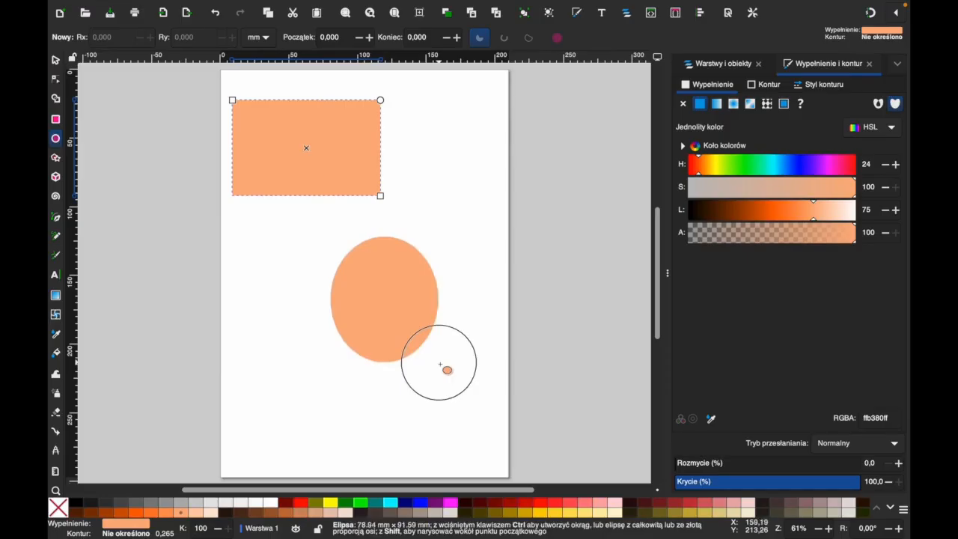
{"action": "left_click", "coordinate": [300, 504]}
{"action": "key", "text": "s"}
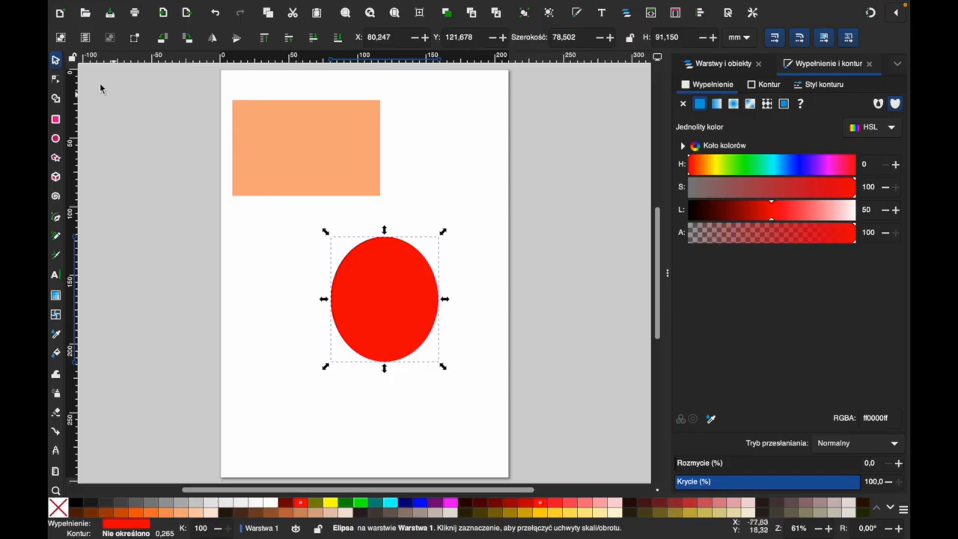
Move the red ellipse up and the orange rectangle down so that the ellipse overlaps the rectangle's upper right part.
{"action": "left_click", "coordinate": [303, 160]}
{"action": "left_click", "coordinate": [393, 307]}
{"action": "left_click", "coordinate": [336, 165]}
{"action": "left_click", "coordinate": [396, 300]}
{"action": "left_click", "coordinate": [392, 322]}
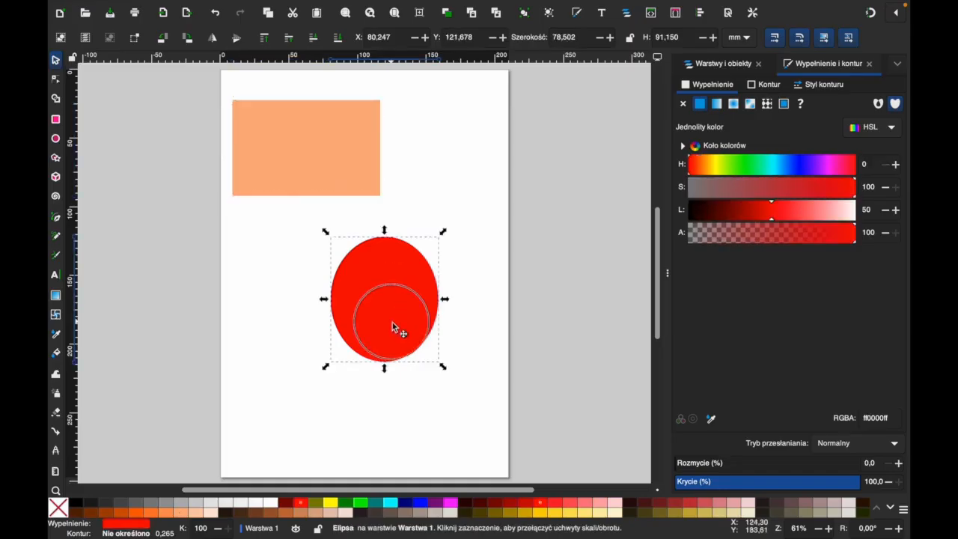
{"action": "left_click_drag", "start_coordinate": [393, 323], "coordinate": [374, 207]}
{"action": "left_click_drag", "start_coordinate": [263, 141], "coordinate": [288, 248]}
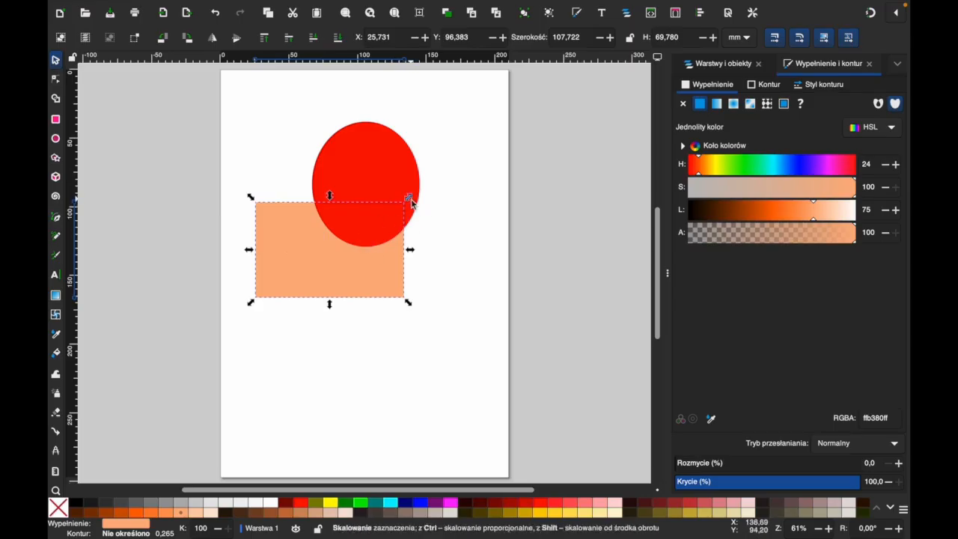
Resize the rectangle to about 125 × 55 mm and widen the ellipse to about 138 mm.
{"action": "left_click_drag", "start_coordinate": [409, 197], "coordinate": [433, 205]}
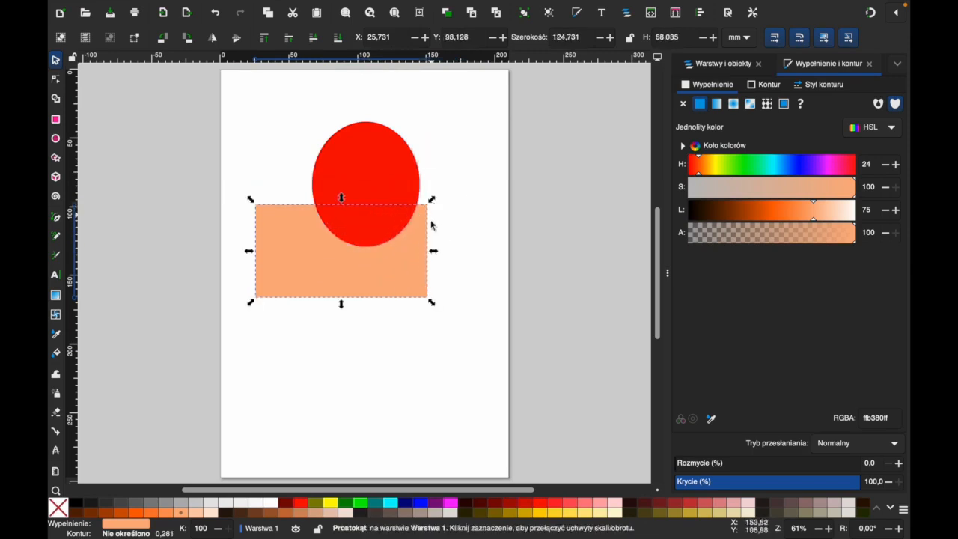
{"action": "left_click_drag", "start_coordinate": [338, 196], "coordinate": [342, 218]}
{"action": "left_click", "coordinate": [365, 187]}
{"action": "mouse_move", "coordinate": [425, 183]}
{"action": "left_mouse_down"}
{"action": "mouse_move", "coordinate": [496, 199]}
{"action": "mouse_move", "coordinate": [413, 188]}
{"action": "mouse_move", "coordinate": [414, 197]}
{"action": "left_mouse_up"}
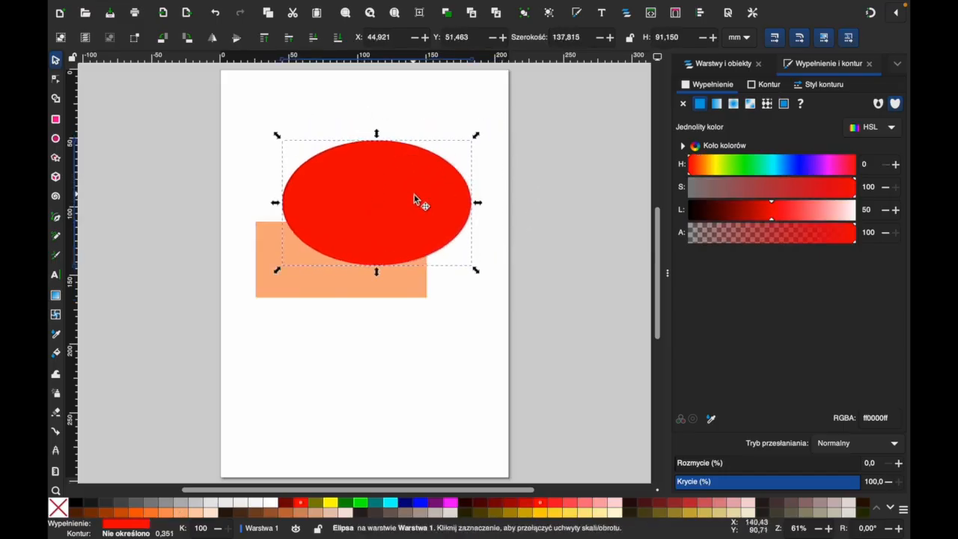
Rotate the rectangle clockwise, first about its centre and again about a rotation centre moved to its lower left corner.
{"action": "left_click", "coordinate": [332, 285]}
{"action": "left_click", "coordinate": [293, 276]}
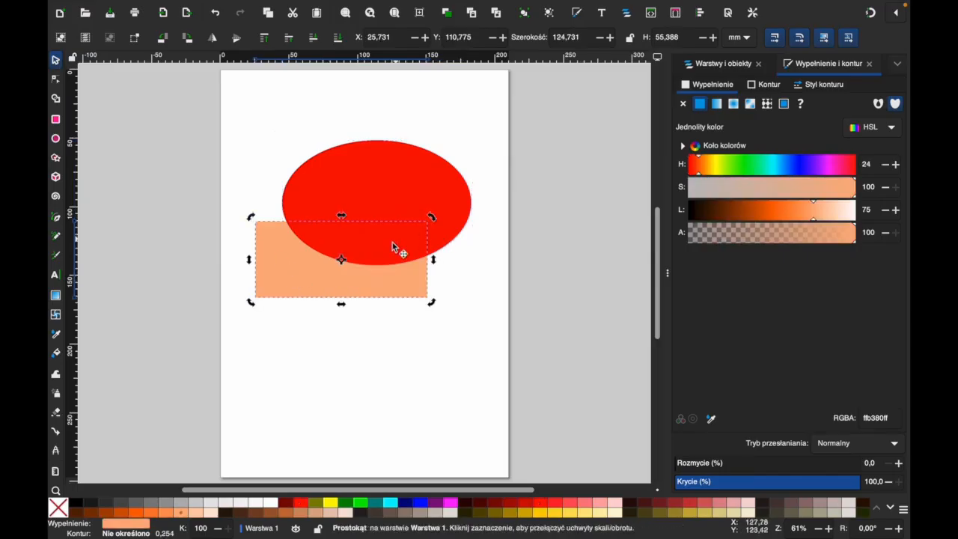
{"action": "mouse_move", "coordinate": [339, 212]}
{"action": "left_mouse_down"}
{"action": "mouse_move", "coordinate": [385, 220]}
{"action": "mouse_move", "coordinate": [342, 216]}
{"action": "left_mouse_up"}
{"action": "left_click_drag", "start_coordinate": [434, 216], "coordinate": [429, 243]}
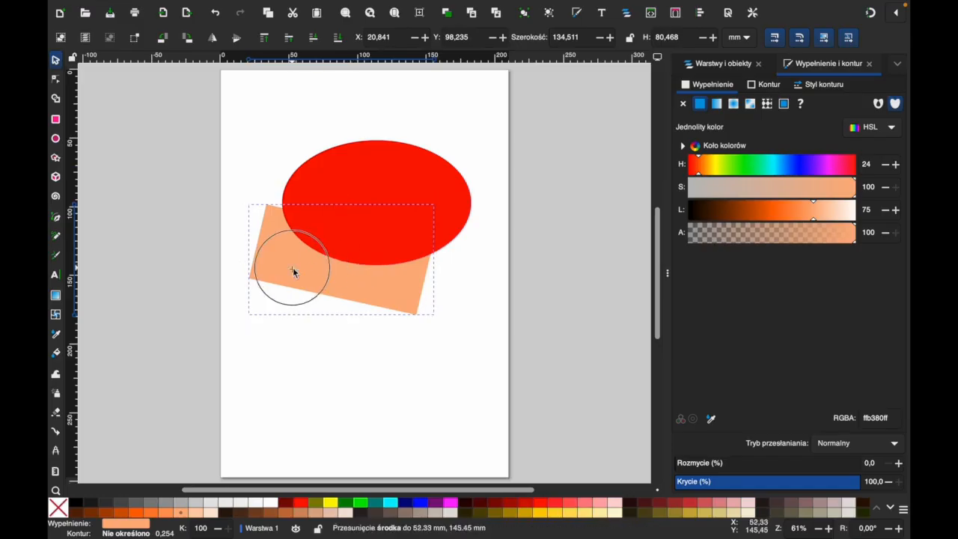
{"action": "left_click_drag", "start_coordinate": [255, 276], "coordinate": [255, 274]}
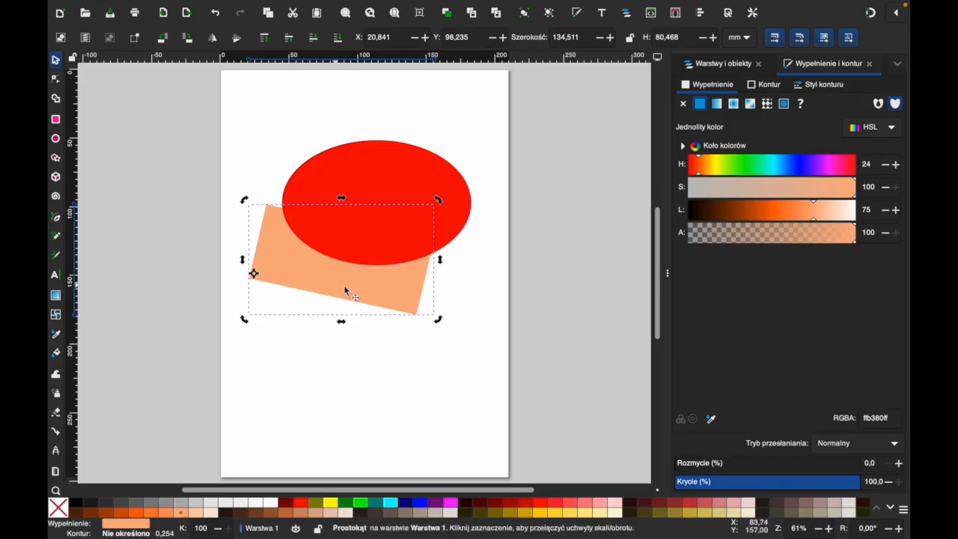
{"action": "left_click_drag", "start_coordinate": [438, 200], "coordinate": [398, 277]}
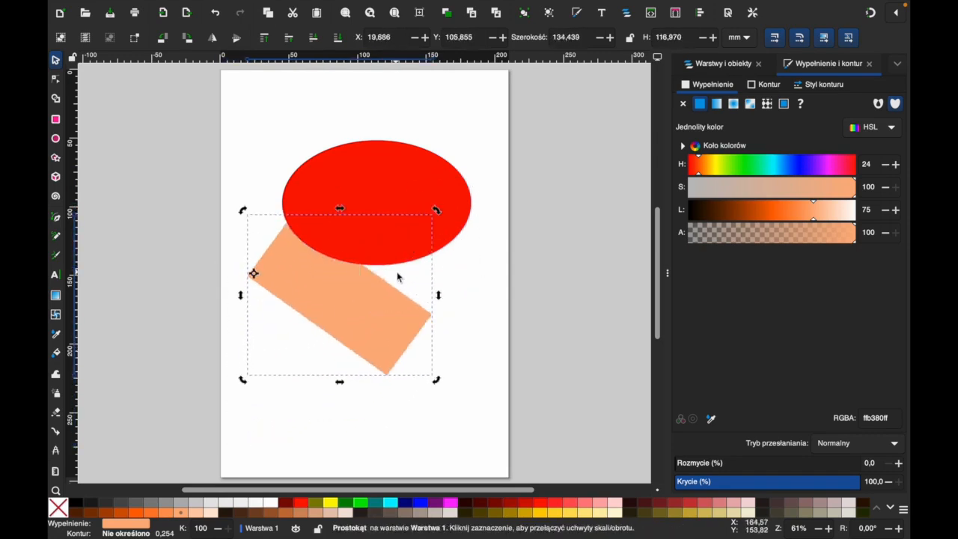
Scale the tilted rectangle to about 158 × 132 mm overall and reposition it and the ellipse so they overlap.
{"action": "left_click", "coordinate": [391, 324]}
{"action": "left_click_drag", "start_coordinate": [439, 210], "coordinate": [464, 190]}
{"action": "left_click", "coordinate": [421, 173]}
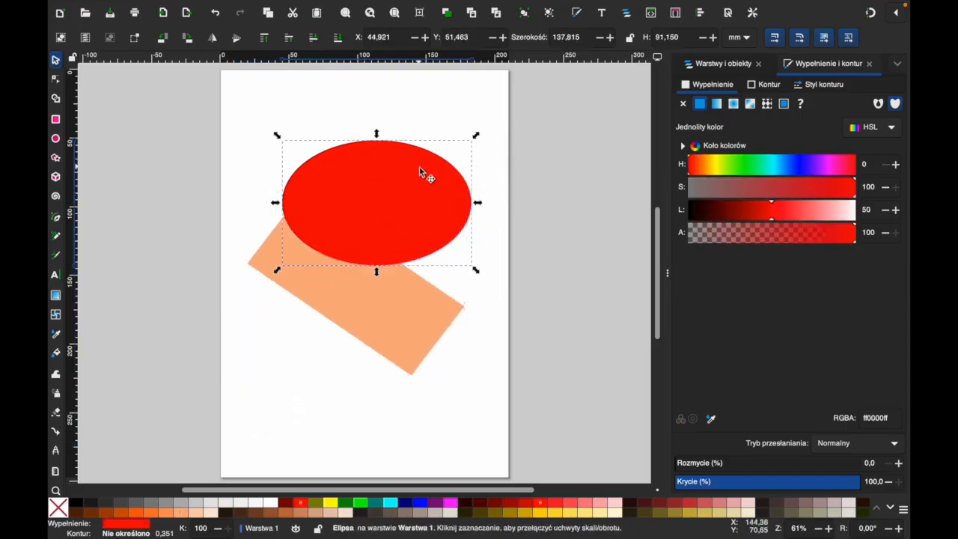
{"action": "left_click_drag", "start_coordinate": [406, 171], "coordinate": [353, 196]}
{"action": "left_click_drag", "start_coordinate": [379, 305], "coordinate": [398, 291]}
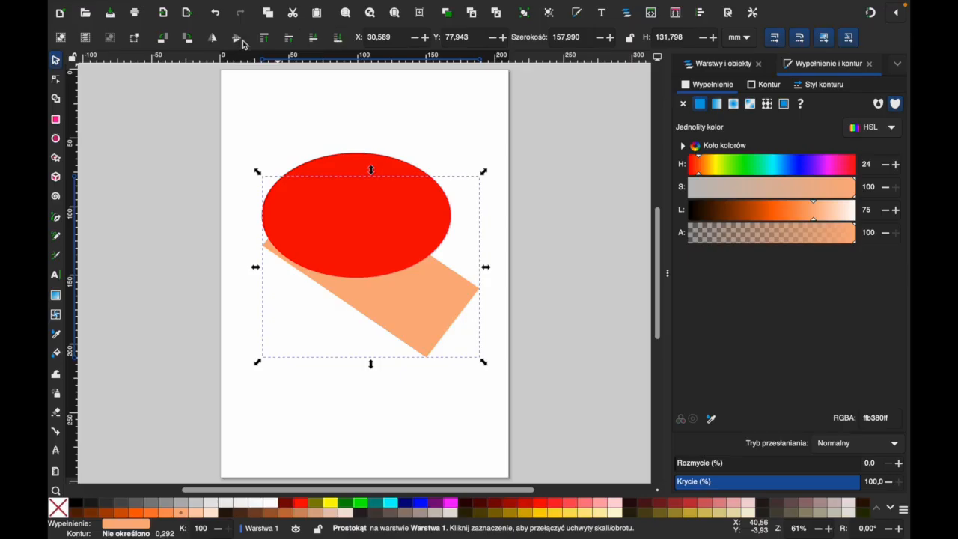
Raise the tilted orange rectangle to the top of the stacking order, above the red ellipse.
{"action": "left_click", "coordinate": [298, 119]}
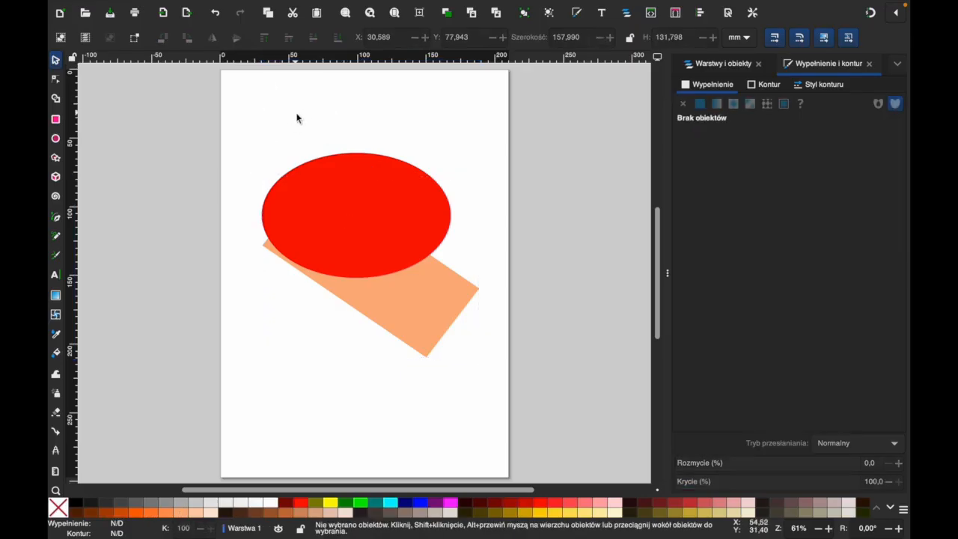
{"action": "left_click", "coordinate": [419, 310]}
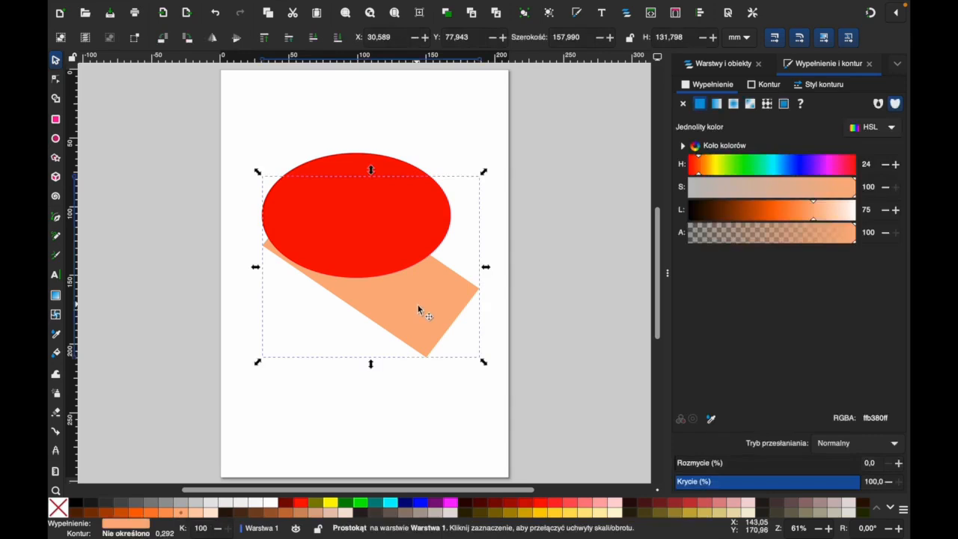
{"action": "left_click", "coordinate": [264, 38]}
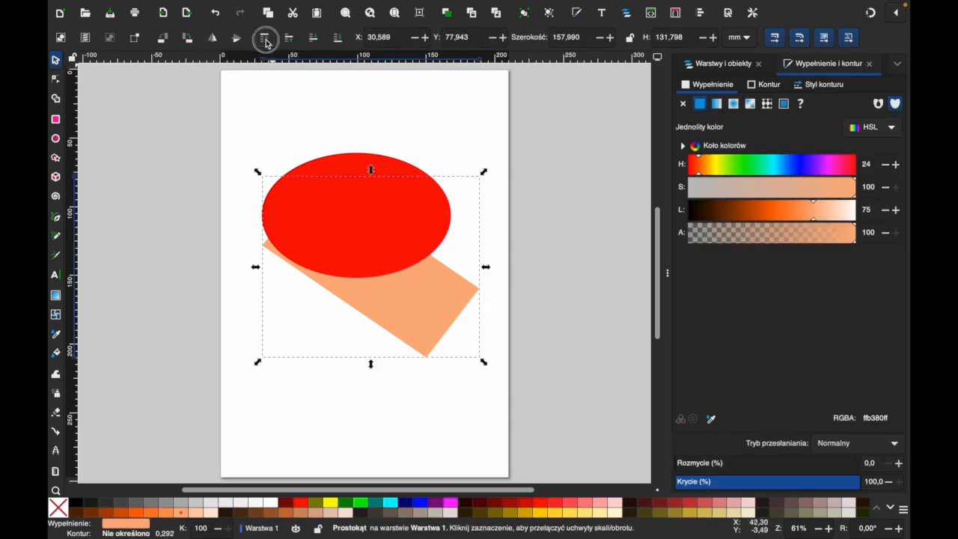
Move the red ellipse up to Y about 53 mm and the orange rectangle down to Y about 98 mm.
{"action": "left_click", "coordinate": [383, 150]}
{"action": "left_click_drag", "start_coordinate": [394, 190], "coordinate": [396, 169]}
{"action": "left_click", "coordinate": [369, 129]}
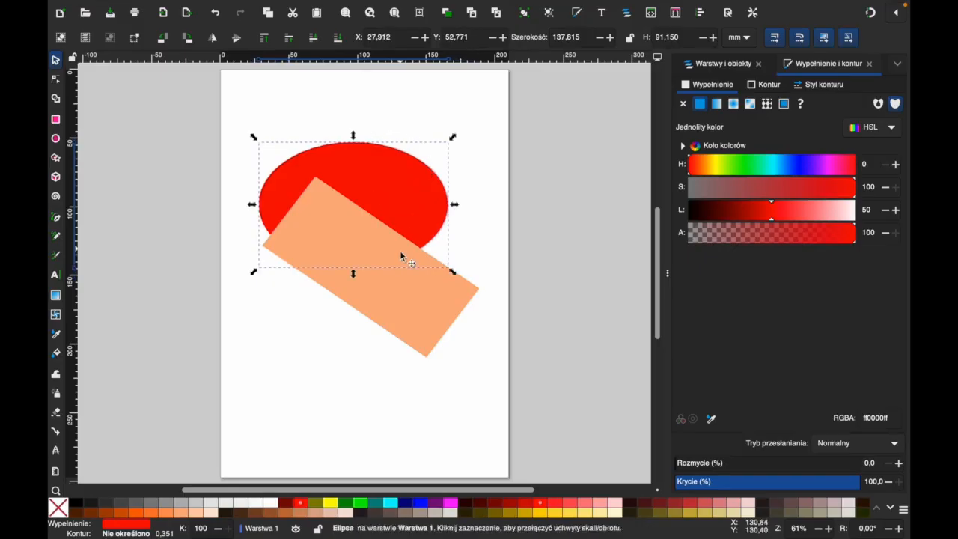
{"action": "left_click_drag", "start_coordinate": [406, 298], "coordinate": [407, 324]}
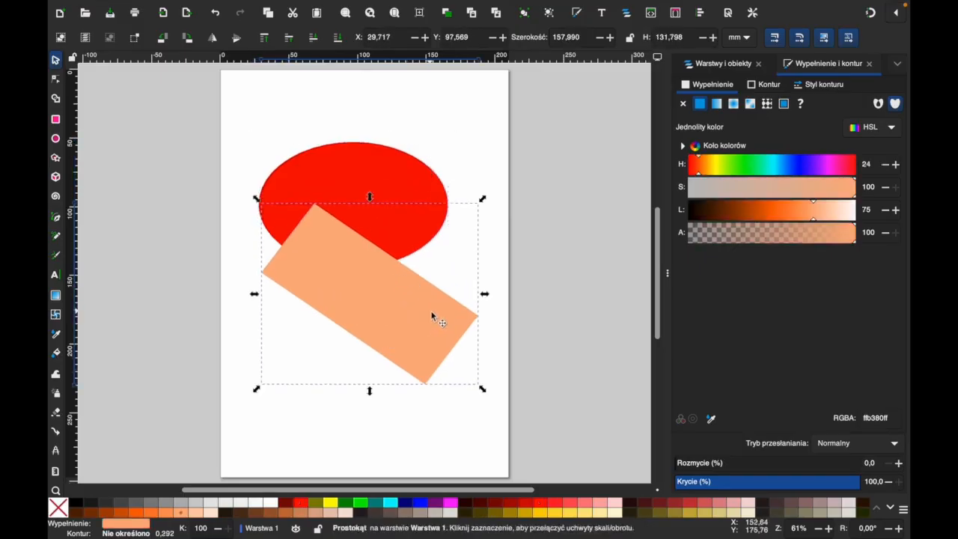
Select the ellipse and rectangle together and rotate both slightly clockwise about the rectangle's left corner.
{"action": "left_click", "coordinate": [235, 122]}
{"action": "left_click_drag", "start_coordinate": [230, 104], "coordinate": [505, 413]}
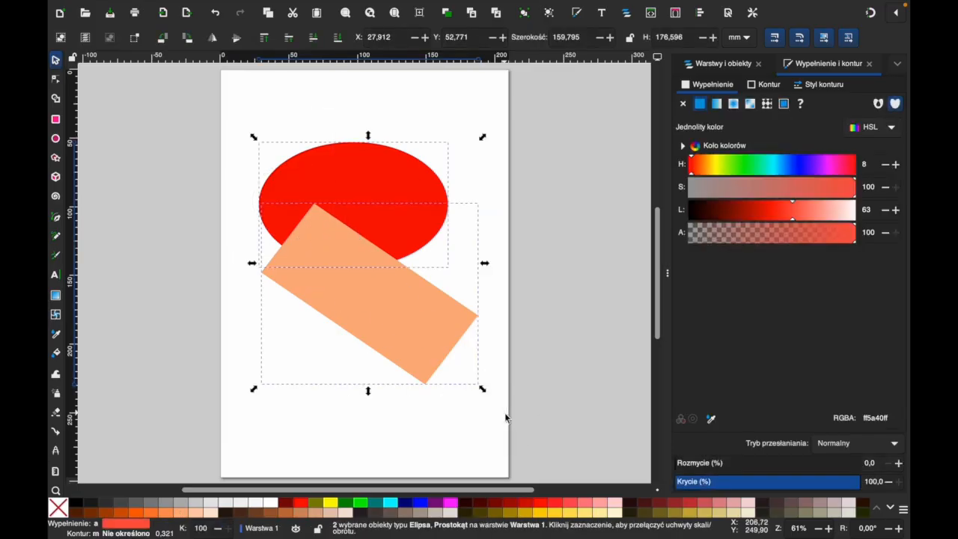
{"action": "left_click", "coordinate": [421, 174]}
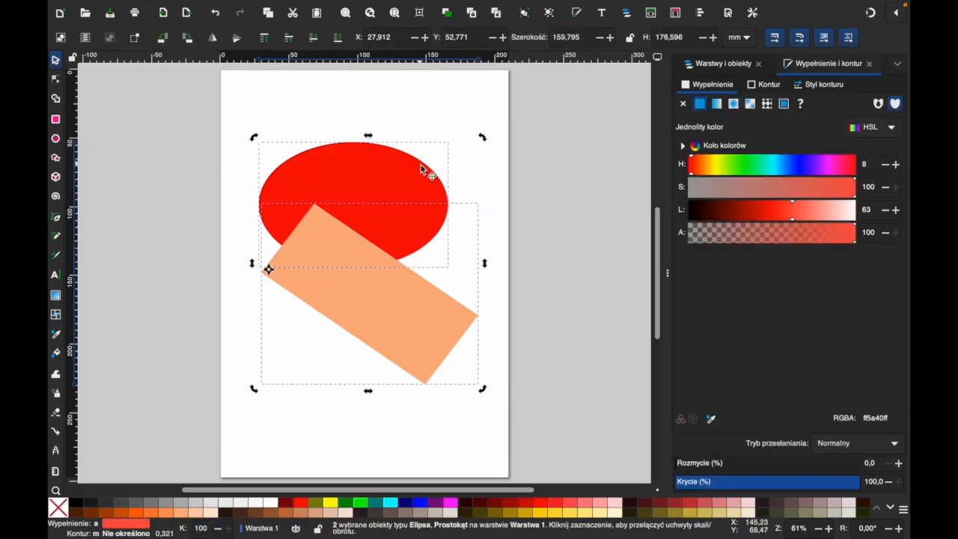
{"action": "left_click_drag", "start_coordinate": [483, 140], "coordinate": [439, 191]}
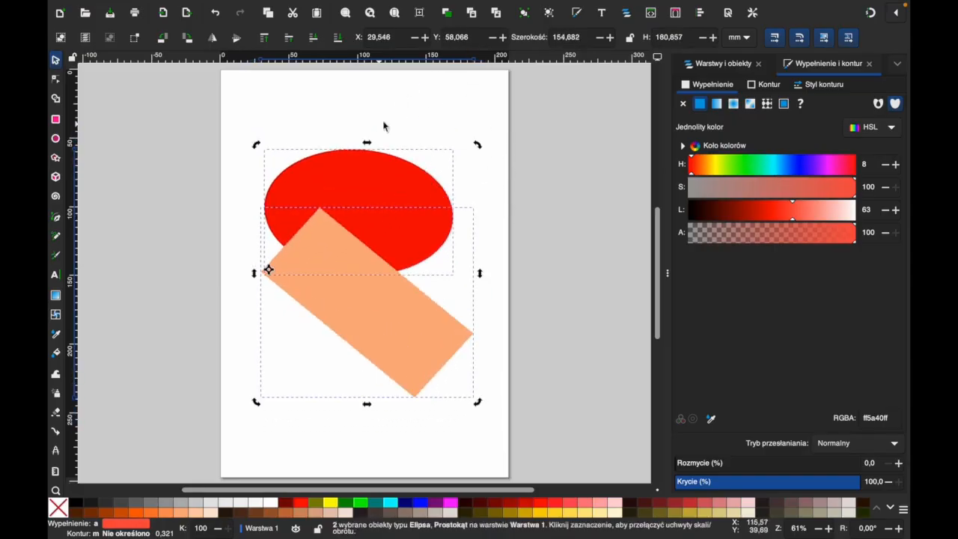
Move the ellipse on its own down to Y about 68 mm, independently of the rectangle.
{"action": "left_click", "coordinate": [429, 111]}
{"action": "mouse_move", "coordinate": [388, 211]}
{"action": "left_mouse_down"}
{"action": "mouse_move", "coordinate": [399, 199]}
{"action": "mouse_move", "coordinate": [391, 224]}
{"action": "left_mouse_up"}
{"action": "left_click", "coordinate": [236, 130]}
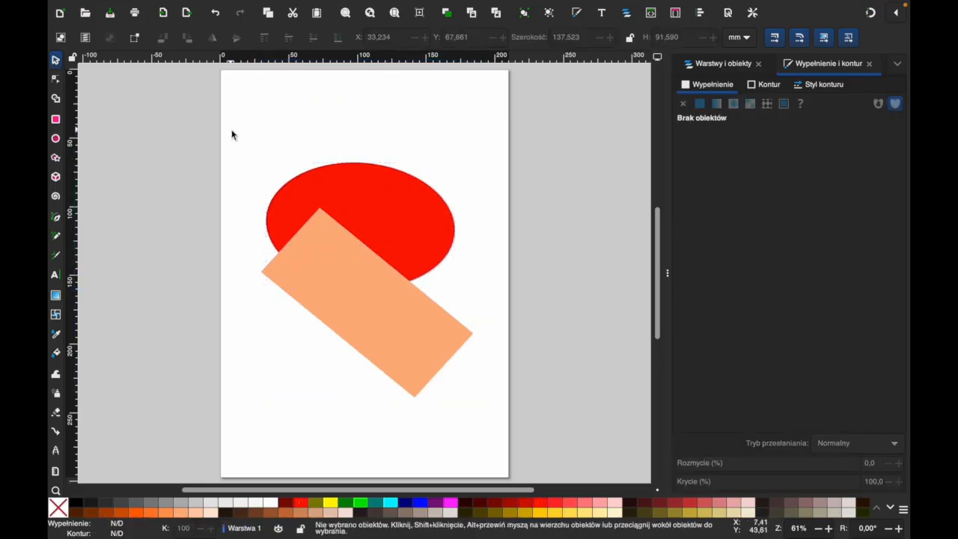
Select both the orange rectangle and the red ellipse and group them.
{"action": "left_click_drag", "start_coordinate": [228, 125], "coordinate": [516, 446]}
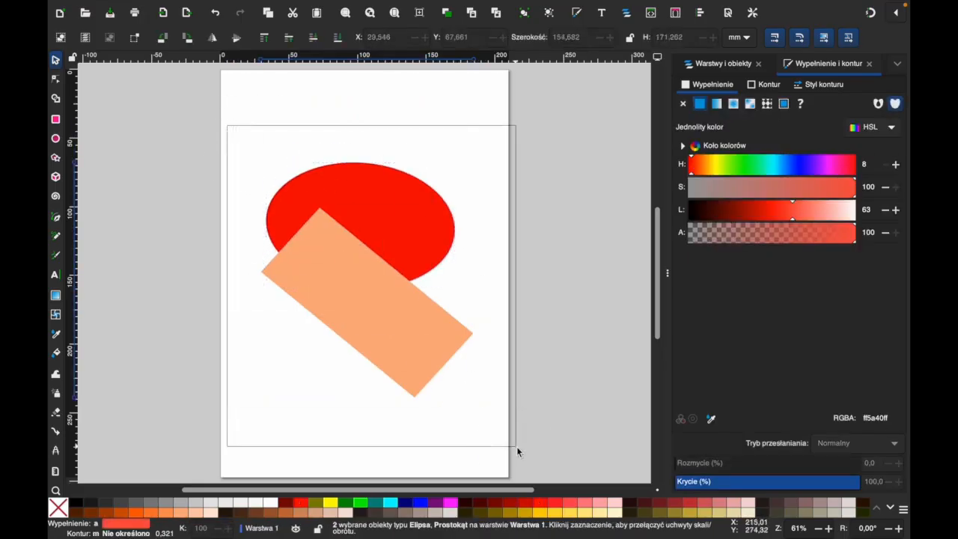
{"action": "left_click", "coordinate": [465, 435]}
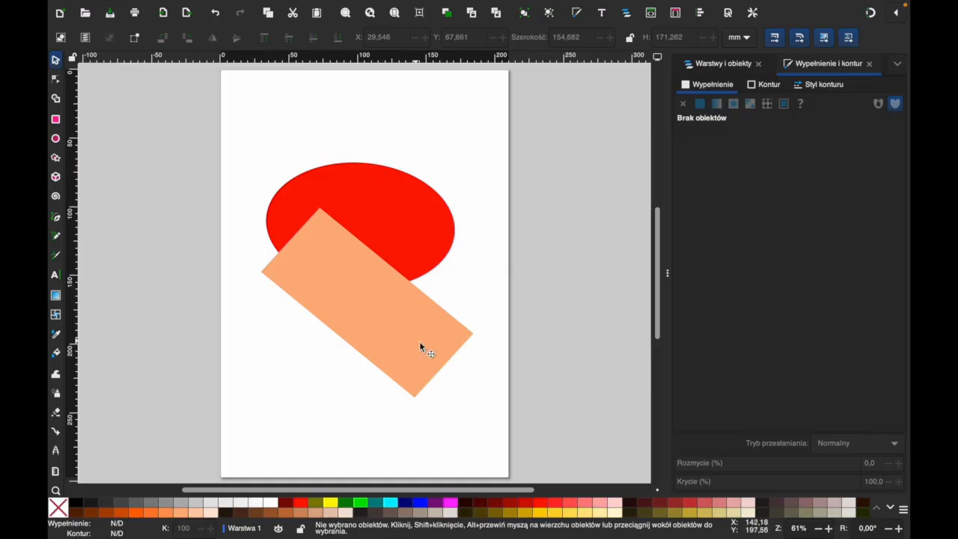
{"action": "left_click", "coordinate": [393, 342]}
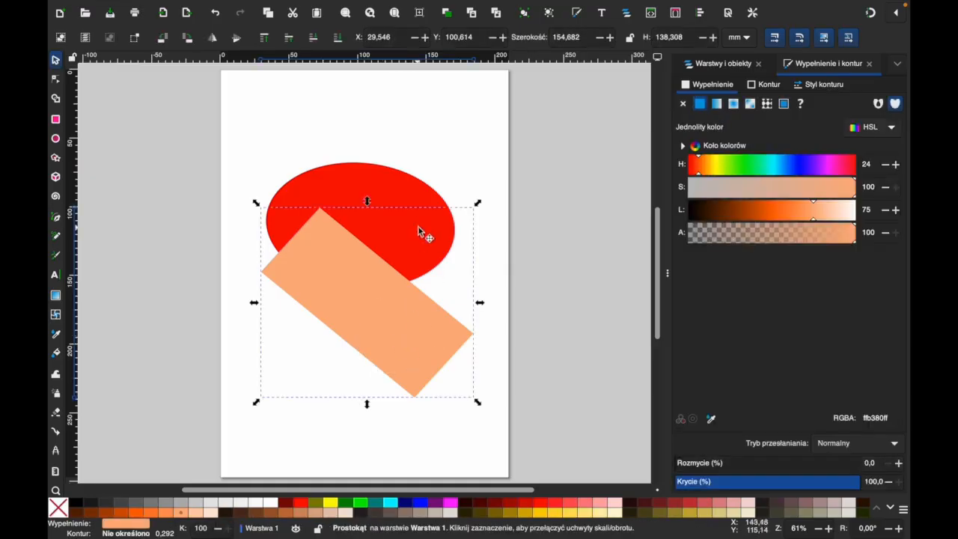
{"action": "left_click", "coordinate": [381, 187], "text": "shift"}
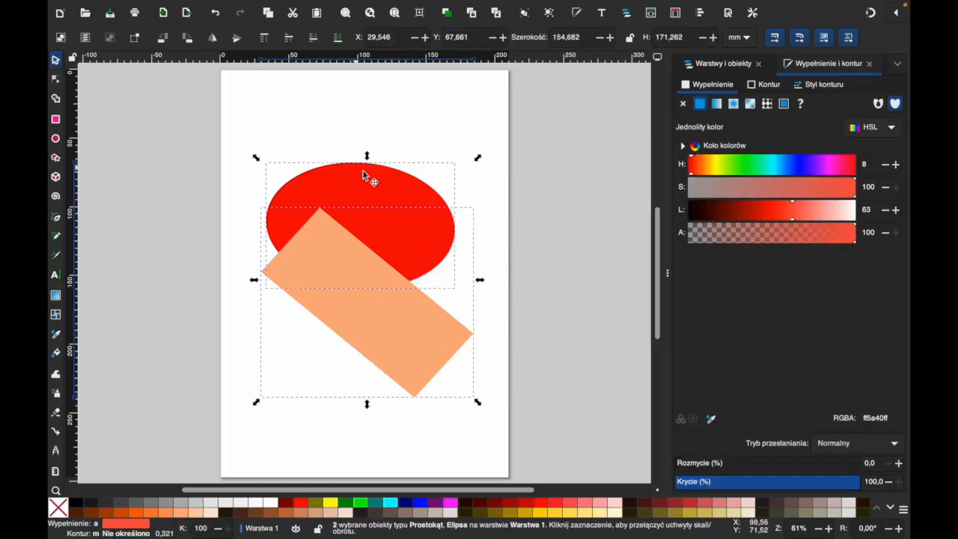
{"action": "right_click", "coordinate": [352, 183]}
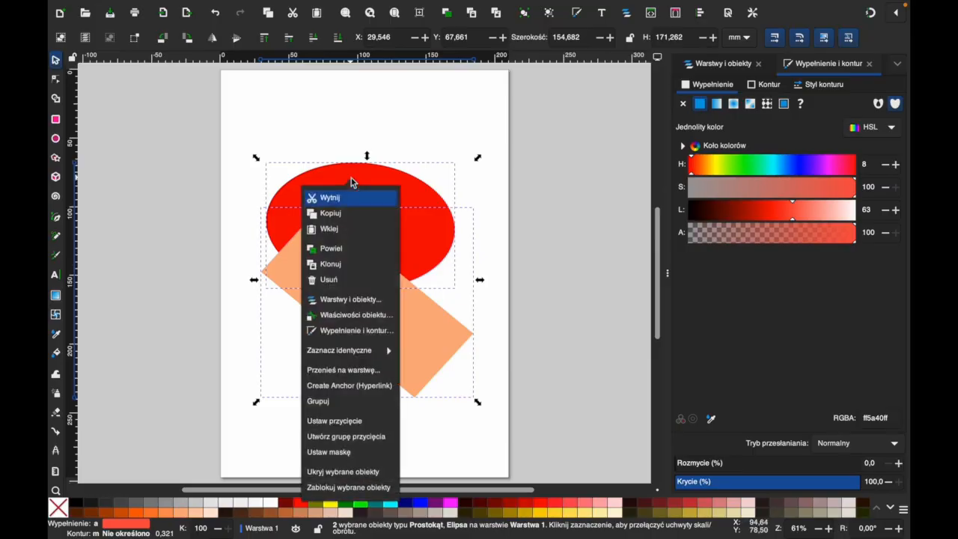
{"action": "left_click", "coordinate": [346, 403]}
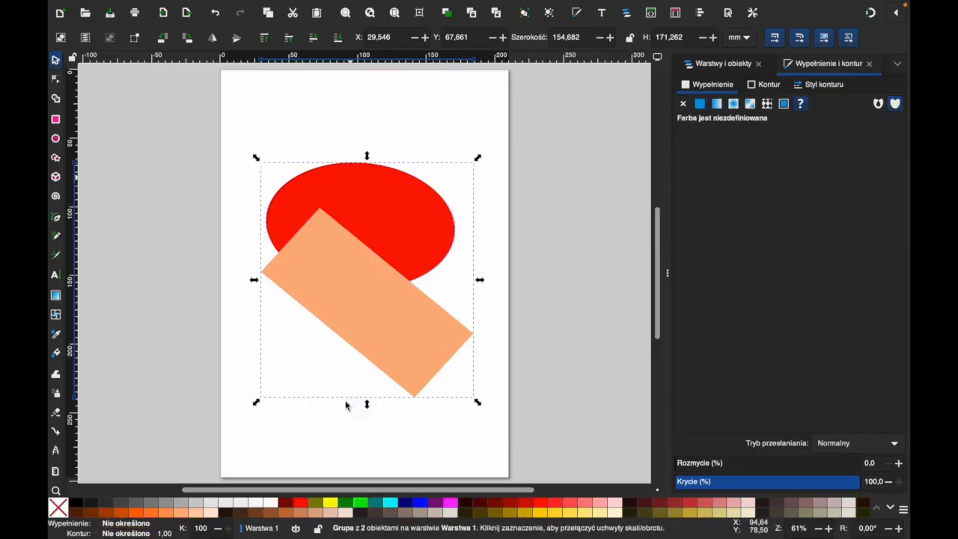
Move the whole group up to about X 25 mm, Y 22 mm on the page.
{"action": "left_click", "coordinate": [332, 132]}
{"action": "left_click", "coordinate": [373, 248]}
{"action": "left_click_drag", "start_coordinate": [388, 226], "coordinate": [382, 165]}
{"action": "right_click", "coordinate": [363, 155]}
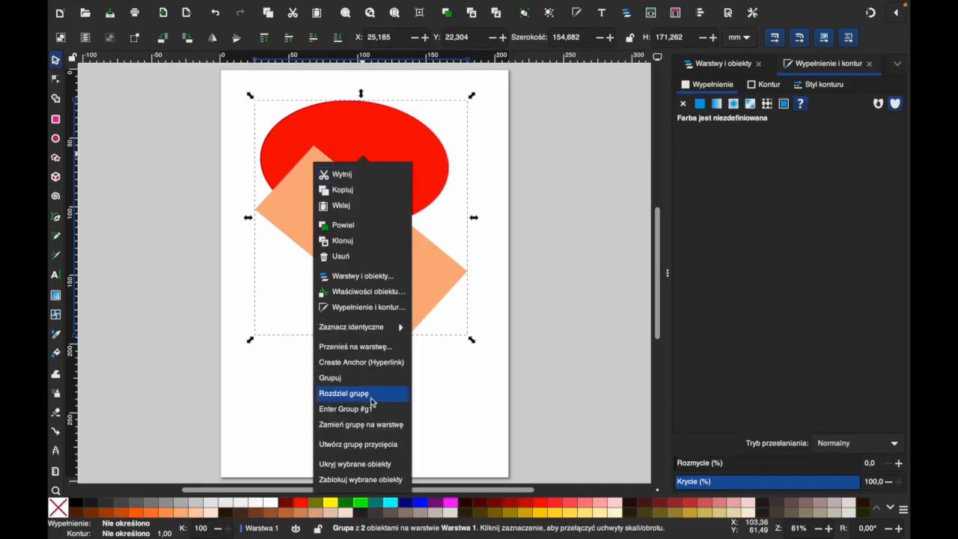
{"action": "left_click", "coordinate": [449, 384]}
{"action": "left_click", "coordinate": [452, 387]}
Shrink the group and rotate it clockwise to about 78 × 97 mm overall, placing it in the page's upper half.
{"action": "left_click", "coordinate": [411, 267]}
{"action": "left_click_drag", "start_coordinate": [471, 337], "coordinate": [384, 225]}
{"action": "left_click", "coordinate": [339, 137]}
{"action": "left_click_drag", "start_coordinate": [385, 95], "coordinate": [392, 187]}
{"action": "left_click", "coordinate": [378, 307]}
{"action": "left_click", "coordinate": [334, 217]}
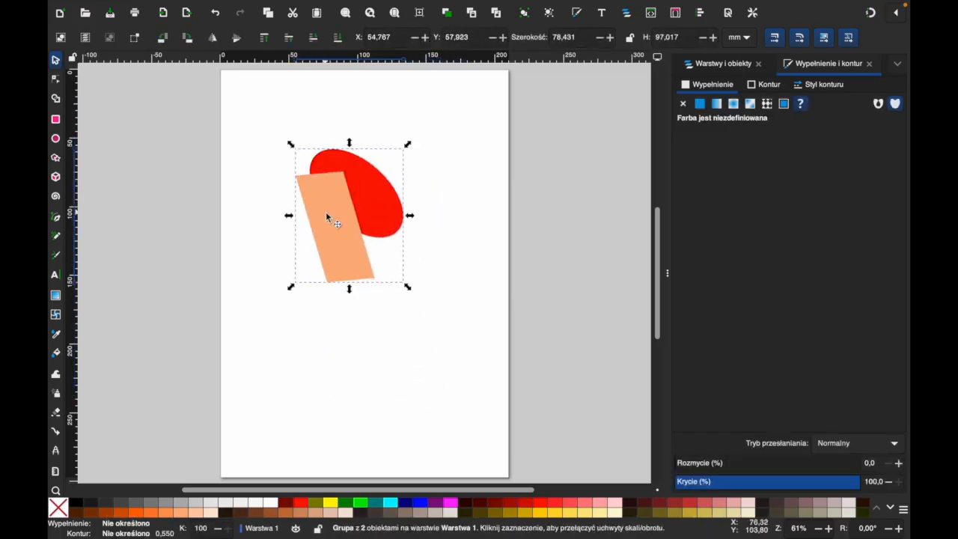
Try a cyan fill on the whole group and undo it.
{"action": "left_click", "coordinate": [390, 503]}
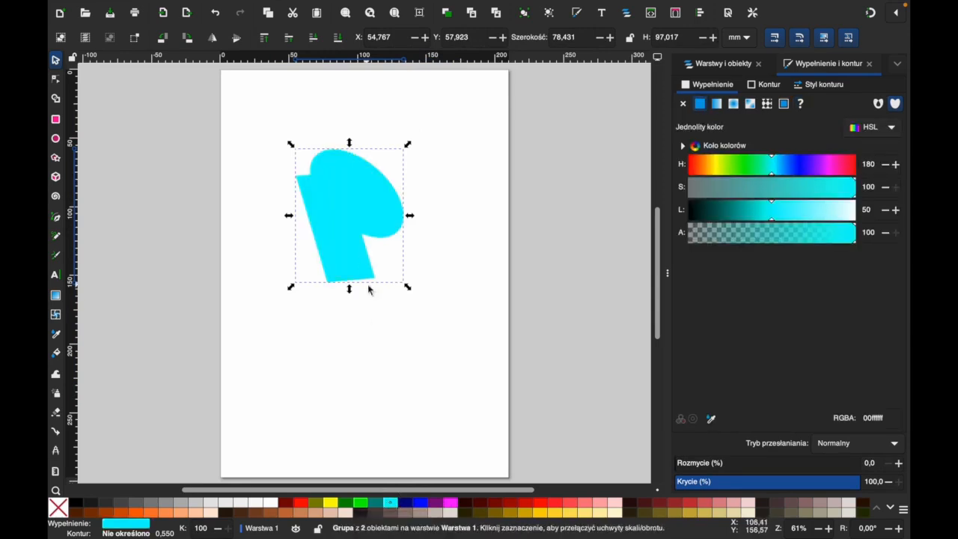
{"action": "key", "text": "ctrl+z"}
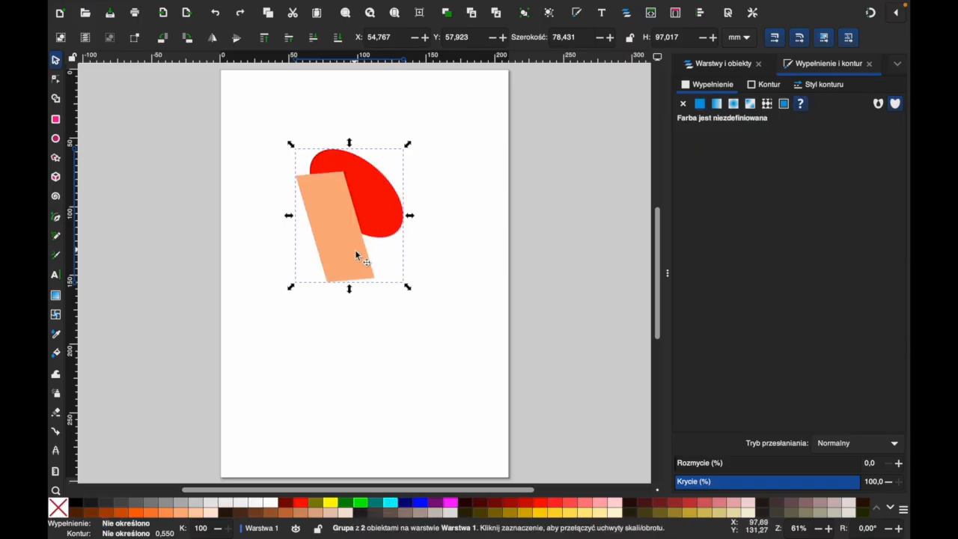
Move the group horizontally to X about 44 mm.
{"action": "left_click_drag", "start_coordinate": [354, 217], "coordinate": [339, 212]}
{"action": "left_click", "coordinate": [430, 255]}
{"action": "left_click", "coordinate": [308, 236]}
{"action": "right_click", "coordinate": [307, 235]}
{"action": "left_click", "coordinate": [265, 385]}
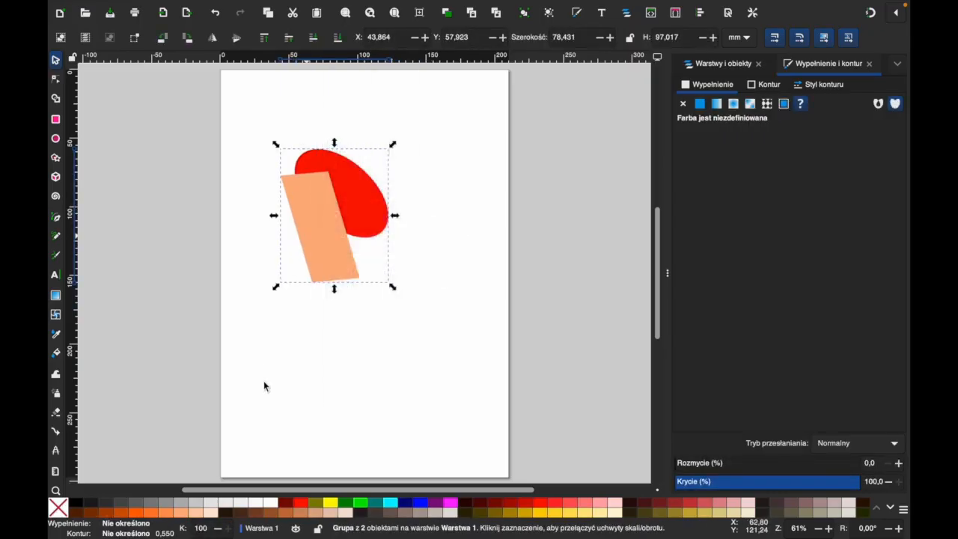
Add the text "tanio" on the page below the grouped shapes.
{"action": "left_click", "coordinate": [56, 276]}
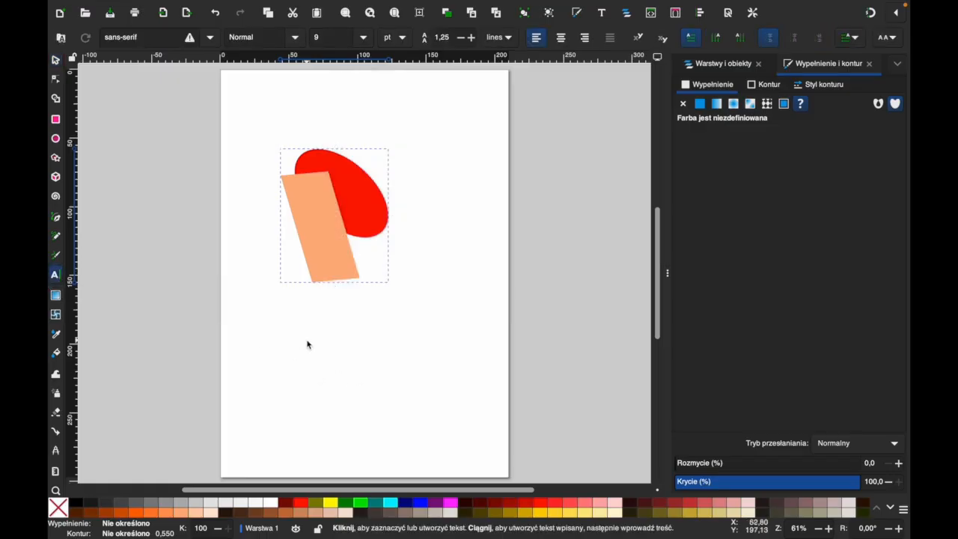
{"action": "left_click", "coordinate": [358, 363]}
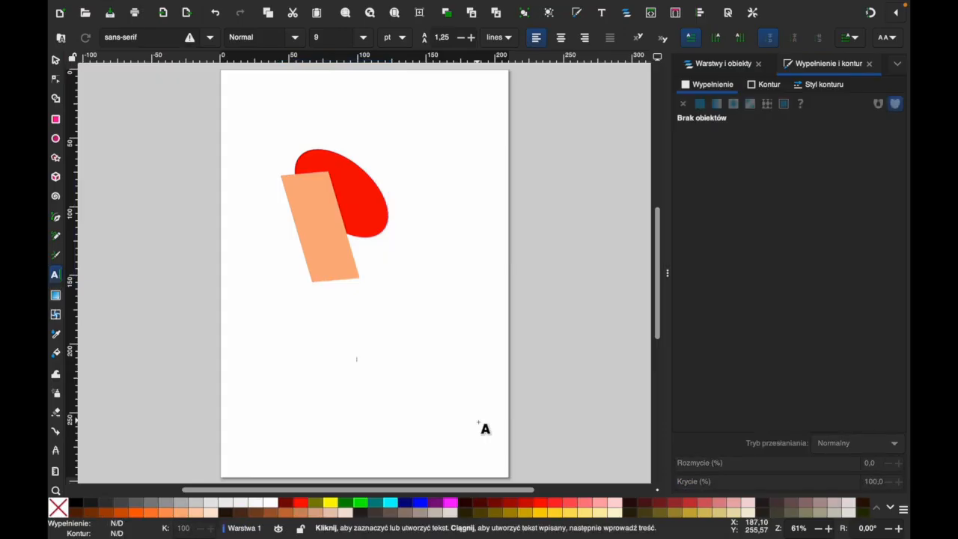
{"action": "type", "text": "asd"}
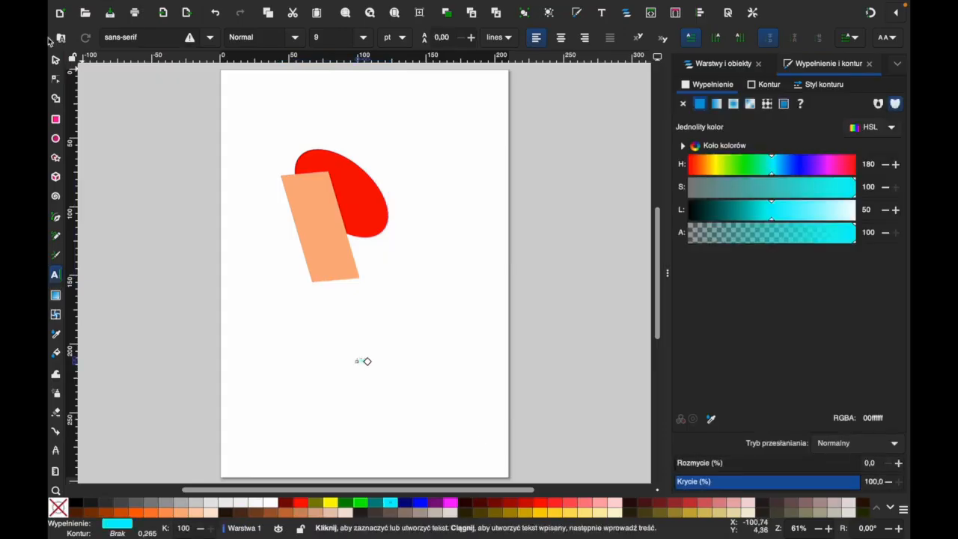
Enlarge the text to about 78 × 30 mm below the group and fill it with red.
{"action": "left_click", "coordinate": [56, 61]}
{"action": "left_click_drag", "start_coordinate": [365, 365], "coordinate": [483, 414]}
{"action": "left_click_drag", "start_coordinate": [438, 381], "coordinate": [397, 357]}
{"action": "left_click", "coordinate": [399, 361]}
{"action": "left_click_drag", "start_coordinate": [451, 329], "coordinate": [428, 328]}
{"action": "left_click", "coordinate": [407, 348]}
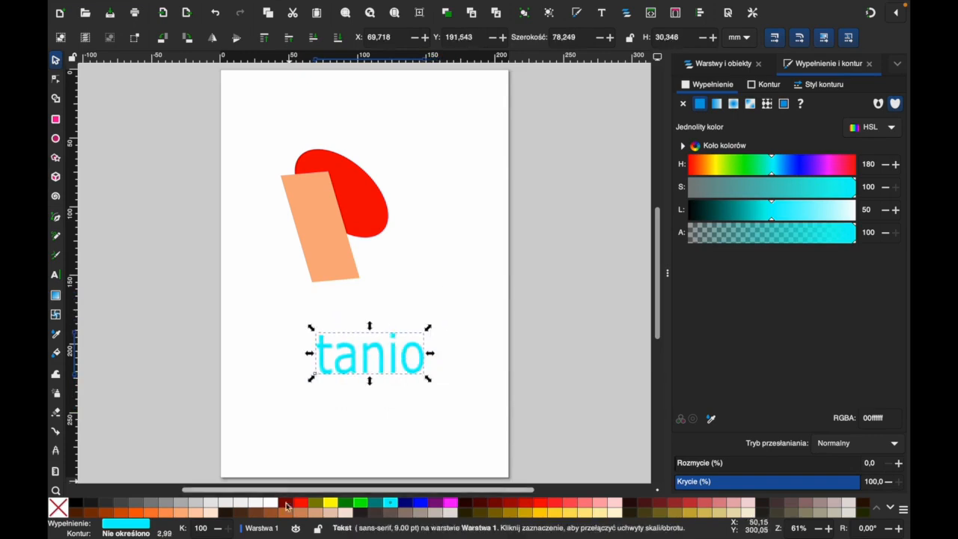
{"action": "left_click", "coordinate": [301, 507]}
{"action": "left_click", "coordinate": [378, 417]}
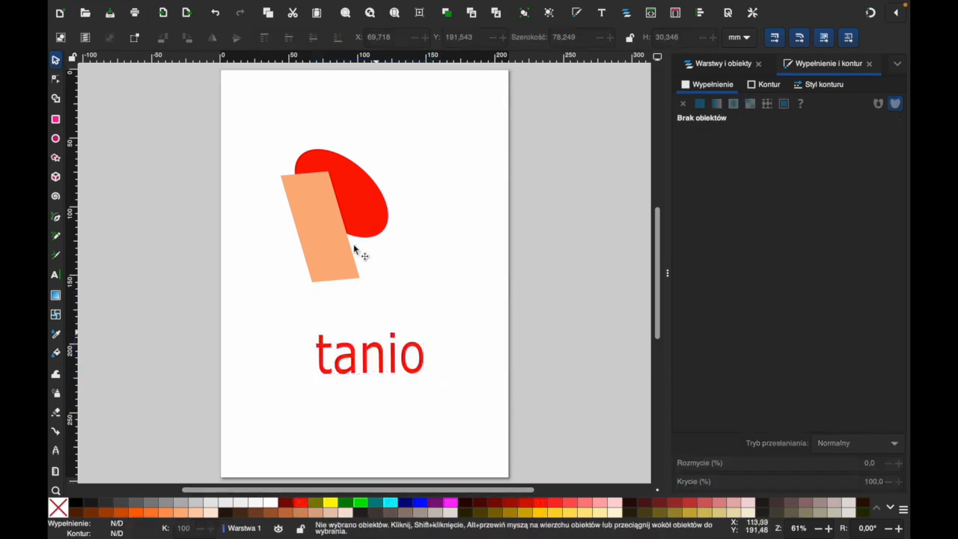
Ungroup the ellipse and rectangle and move the rectangle down to just above the text.
{"action": "left_click", "coordinate": [365, 226]}
{"action": "right_click", "coordinate": [352, 217]}
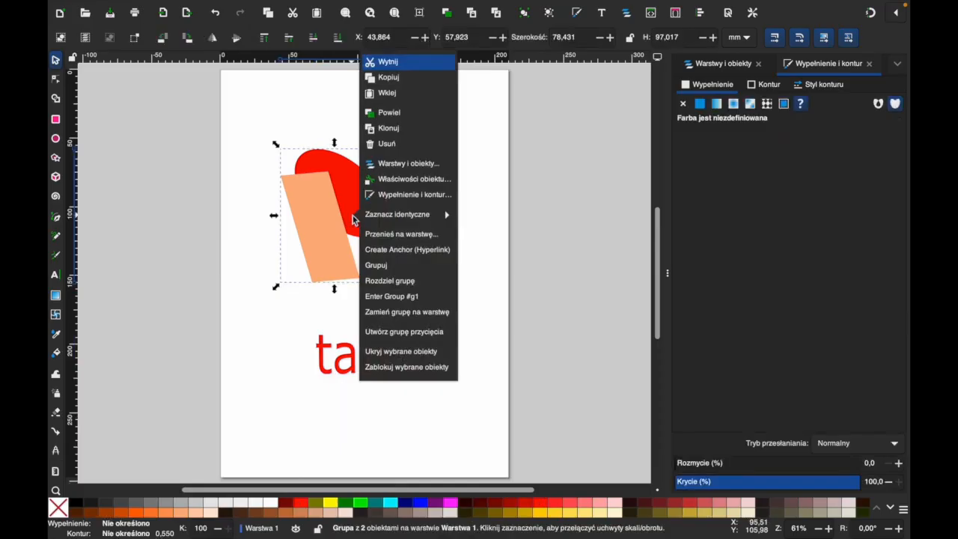
{"action": "left_click", "coordinate": [394, 280]}
{"action": "key", "text": "Escape"}
{"action": "left_click_drag", "start_coordinate": [335, 246], "coordinate": [354, 278]}
Widen the red ellipse to about 91 mm and lower the orange rectangle to the bottom of the stacking order.
{"action": "left_click", "coordinate": [351, 170]}
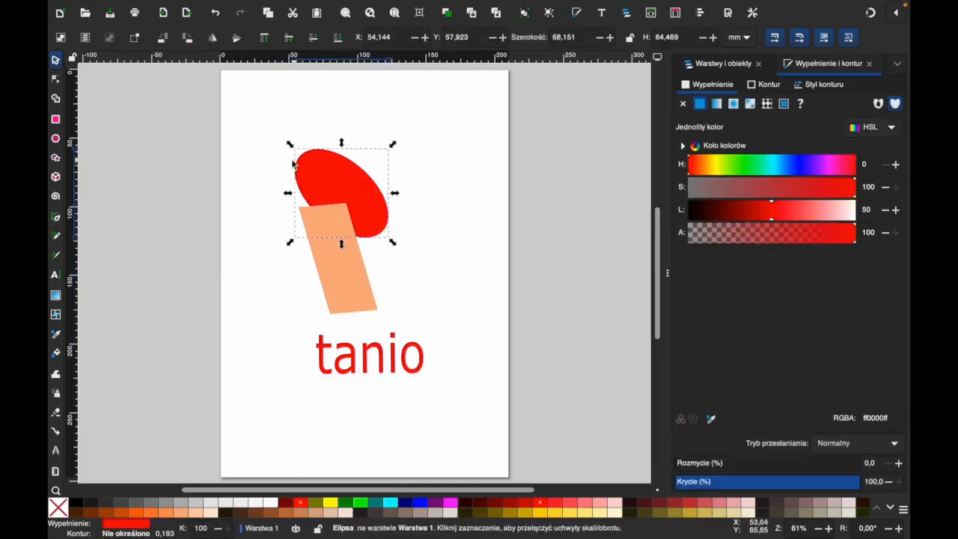
{"action": "left_click_drag", "start_coordinate": [290, 192], "coordinate": [259, 195]}
{"action": "left_click_drag", "start_coordinate": [326, 182], "coordinate": [323, 191]}
{"action": "left_click", "coordinate": [348, 281]}
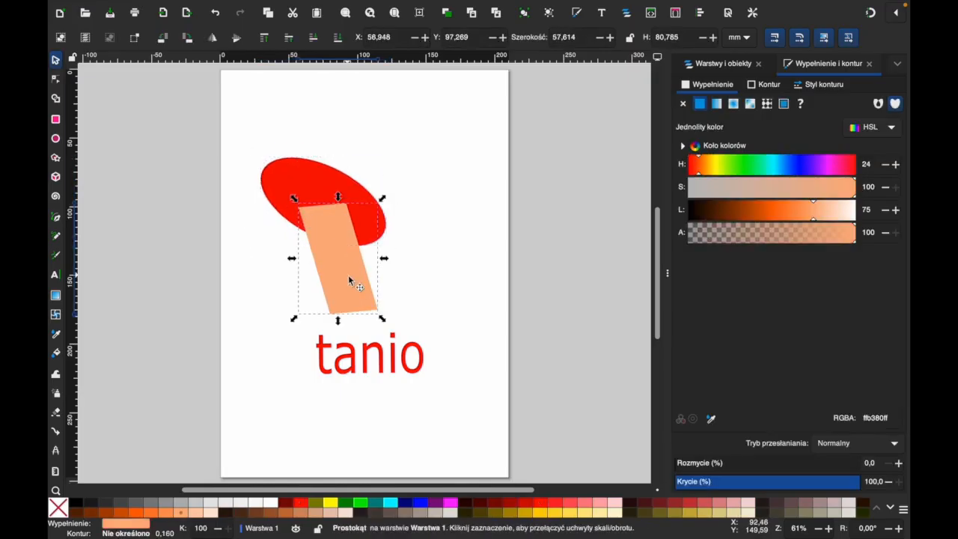
{"action": "left_click", "coordinate": [340, 41]}
Reshape the ellipse to about 91 × 76 mm over the rectangle's upper part and fill it with orange #ff7f2a.
{"action": "left_click", "coordinate": [317, 192]}
{"action": "left_click_drag", "start_coordinate": [285, 171], "coordinate": [328, 154]}
{"action": "left_click", "coordinate": [301, 129]}
{"action": "left_click_drag", "start_coordinate": [313, 202], "coordinate": [314, 212]}
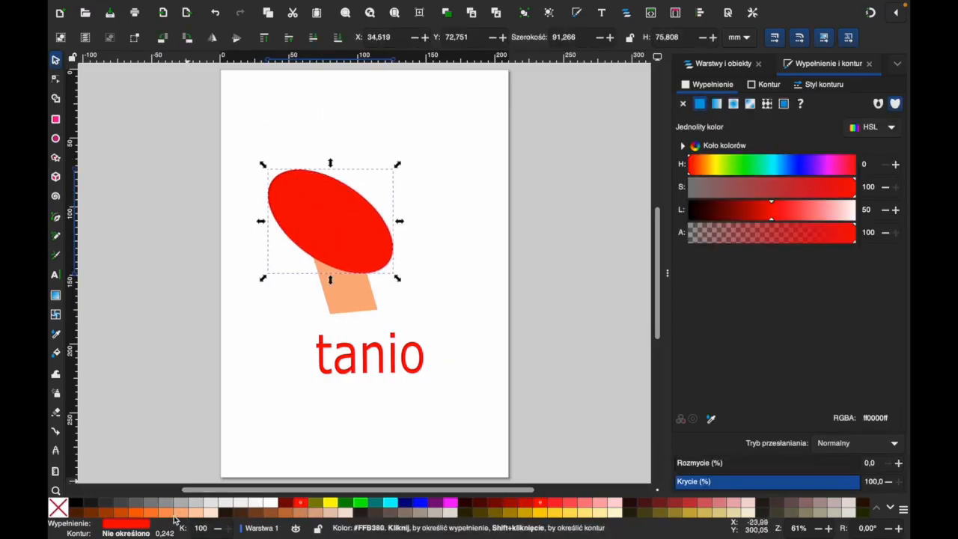
{"action": "left_click", "coordinate": [150, 514]}
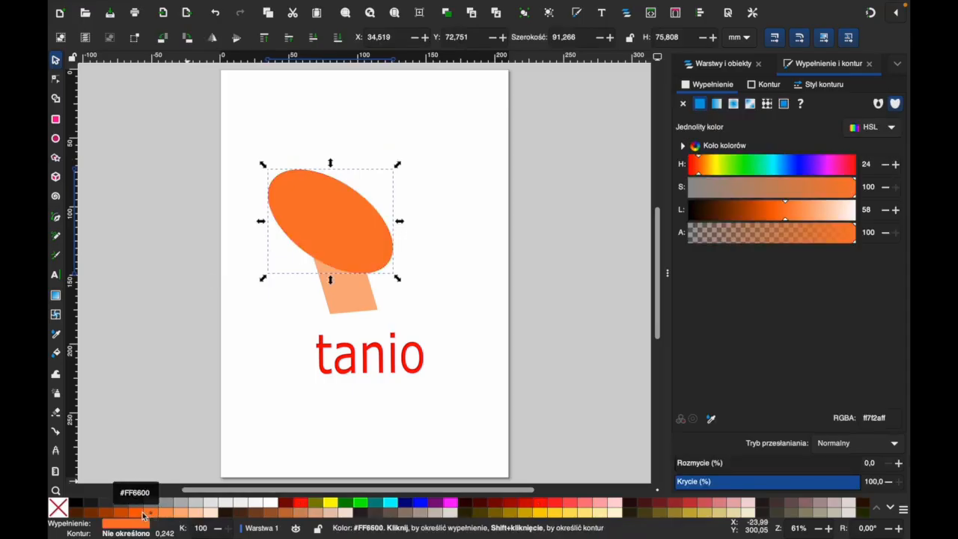
Group the orange ellipse and rectangle and shrink the group to about 63 × 73 mm.
{"action": "left_click", "coordinate": [251, 153]}
{"action": "left_click_drag", "start_coordinate": [250, 153], "coordinate": [440, 330]}
{"action": "right_click", "coordinate": [359, 238]}
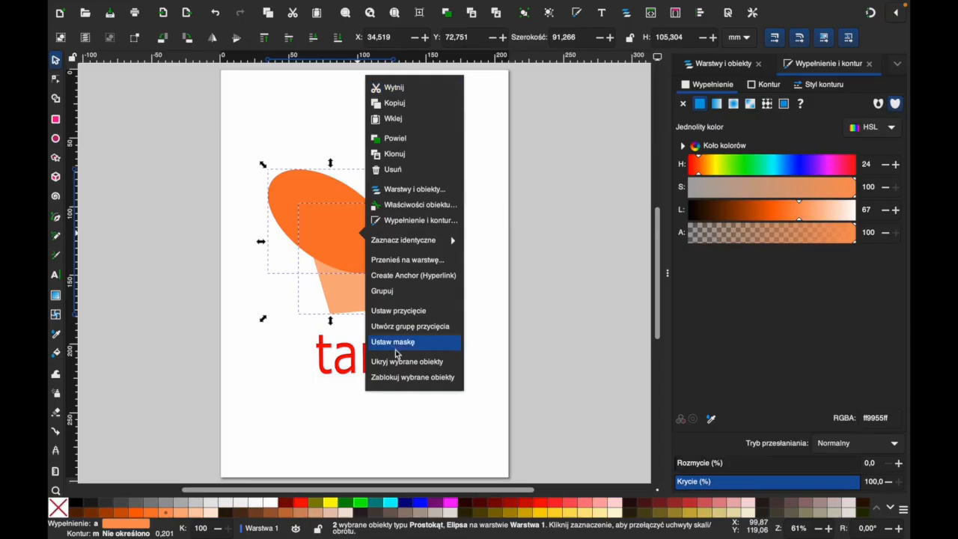
{"action": "left_click", "coordinate": [395, 297]}
{"action": "left_click", "coordinate": [371, 294]}
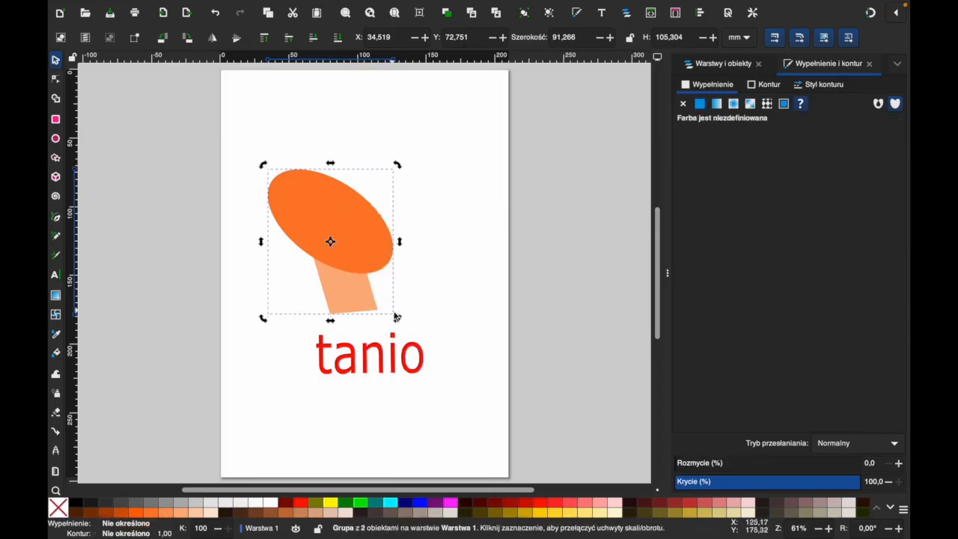
{"action": "left_click", "coordinate": [356, 289]}
{"action": "left_click_drag", "start_coordinate": [398, 319], "coordinate": [360, 276]}
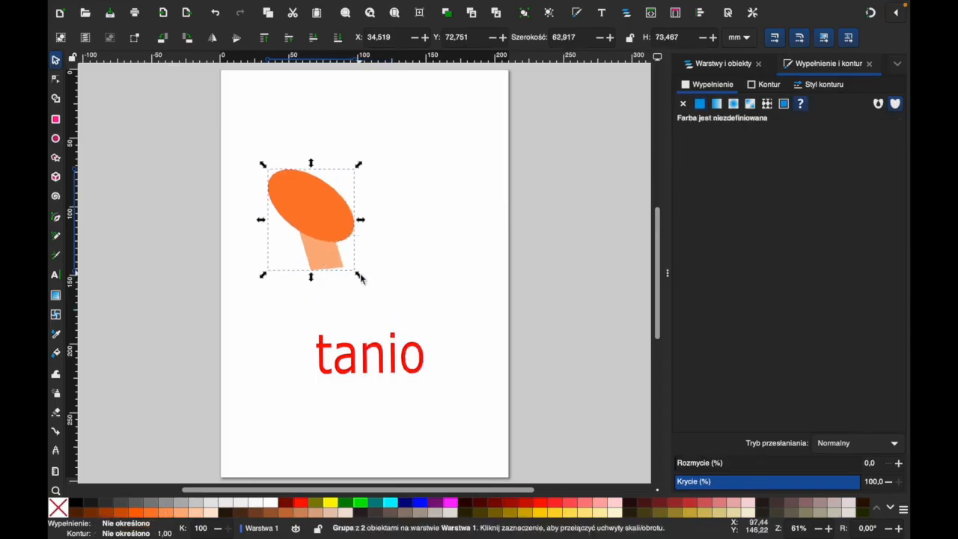
Copy the mushroom-shaped group and place the pasted copy to the right of the original.
{"action": "key", "text": "super+c"}
{"action": "key", "text": "super+v"}
{"action": "left_click_drag", "start_coordinate": [347, 212], "coordinate": [369, 183]}
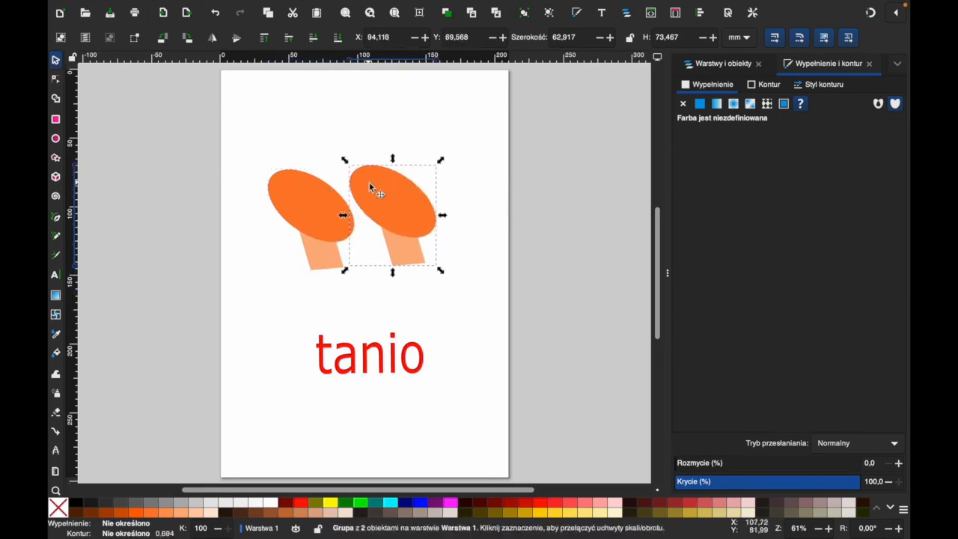
Rotate the copied mushroom clockwise and arrange a small and a large copy beside the original.
{"action": "left_click", "coordinate": [428, 181]}
{"action": "left_click_drag", "start_coordinate": [442, 163], "coordinate": [441, 237]}
{"action": "left_click", "coordinate": [421, 184]}
{"action": "left_click", "coordinate": [405, 191]}
{"action": "left_click", "coordinate": [391, 226]}
{"action": "left_click_drag", "start_coordinate": [399, 195], "coordinate": [425, 204]}
{"action": "left_click", "coordinate": [425, 204]}
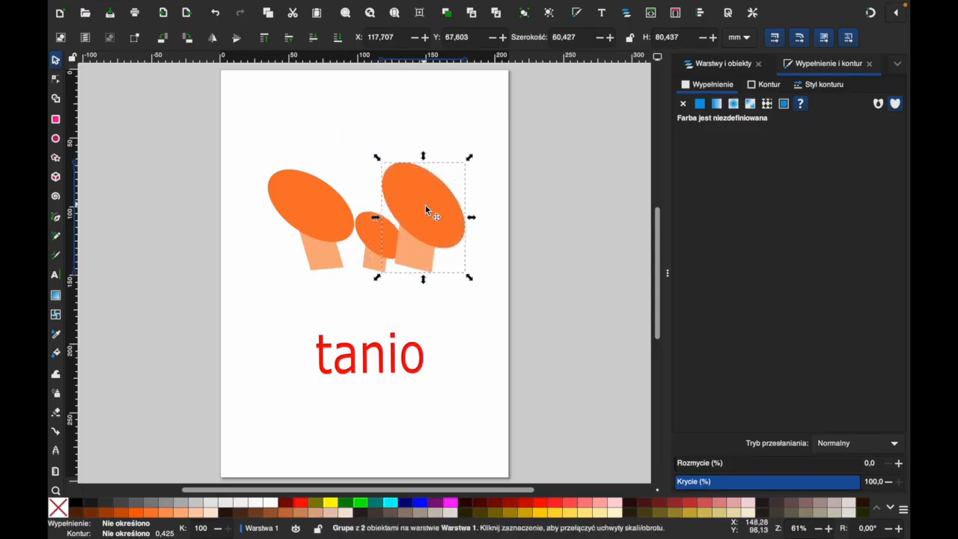
Rotate the large mushroom copy counterclockwise and move it to about X 111 mm, Y 65 mm.
{"action": "left_click_drag", "start_coordinate": [378, 157], "coordinate": [363, 178]}
{"action": "left_click_drag", "start_coordinate": [440, 212], "coordinate": [444, 199]}
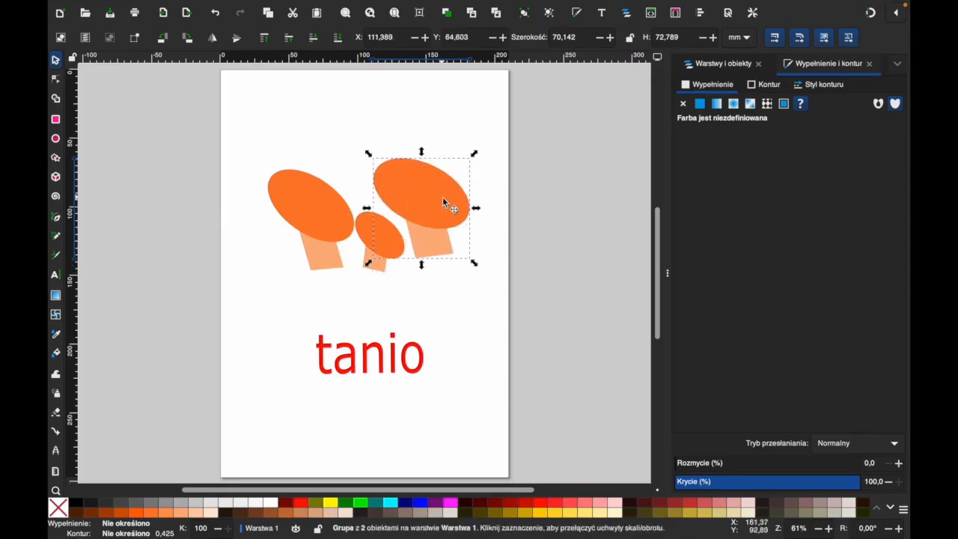
{"action": "left_click", "coordinate": [330, 128]}
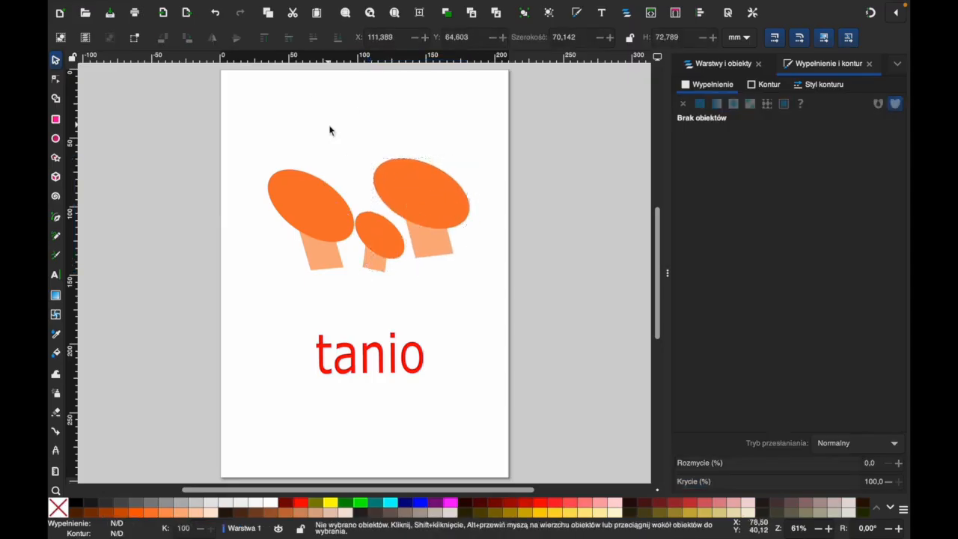
Draw a five-pointed star about 180 × 178 mm and move it over the three mushroom shapes.
{"action": "left_click", "coordinate": [56, 159]}
{"action": "left_click_drag", "start_coordinate": [292, 123], "coordinate": [388, 223]}
{"action": "left_click", "coordinate": [55, 61]}
{"action": "left_click_drag", "start_coordinate": [247, 99], "coordinate": [333, 191]}
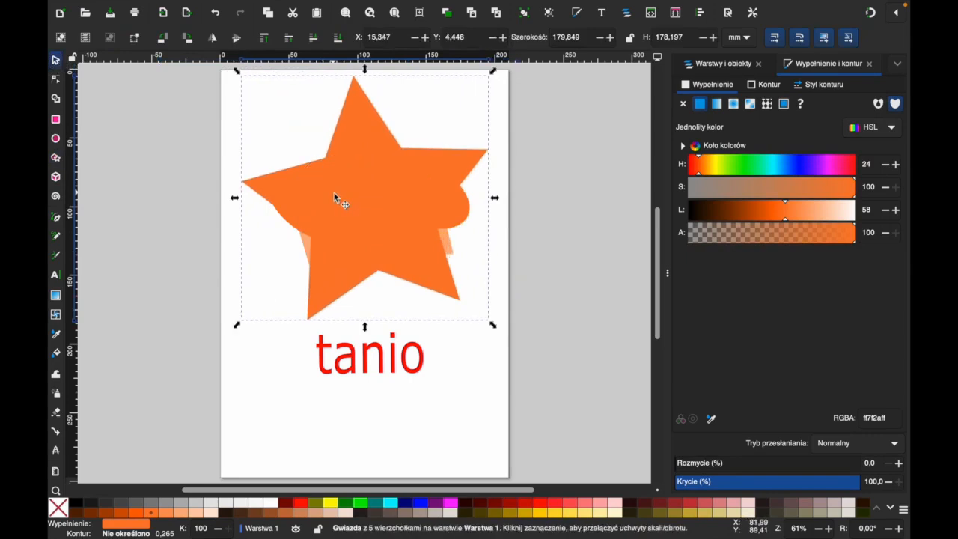
Lower the star to the bottom of the stack, behind the three mushrooms, and fill it with lime green (#00FF00).
{"action": "left_click", "coordinate": [338, 37]}
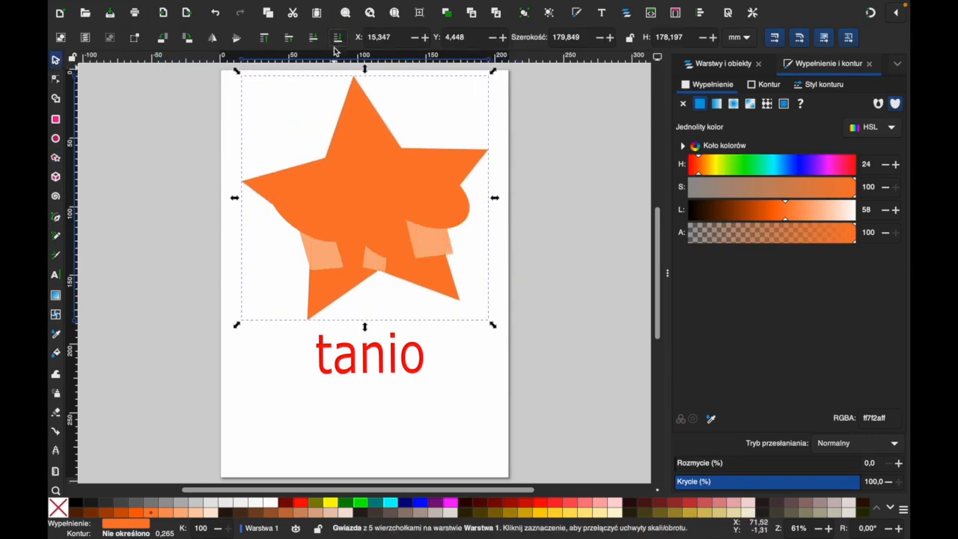
{"action": "left_click", "coordinate": [302, 502]}
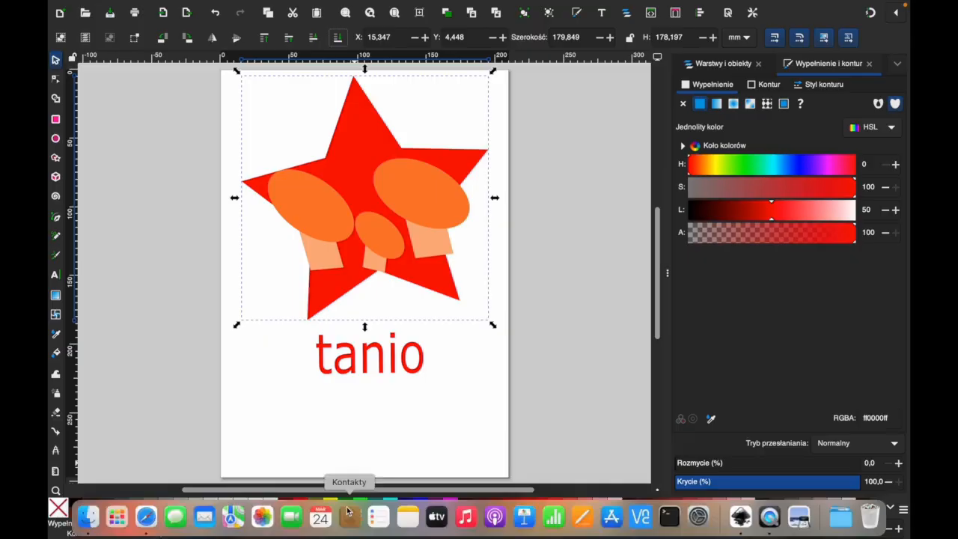
{"action": "left_click", "coordinate": [360, 503]}
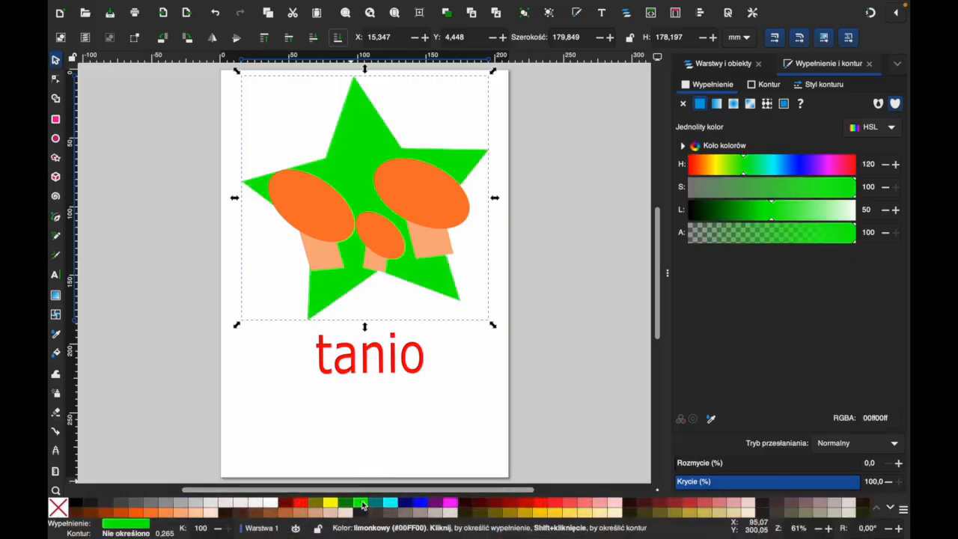
Move the green star to about X 4 mm, Y 10 mm and enlarge it to about 184 × 186 mm.
{"action": "left_click_drag", "start_coordinate": [367, 159], "coordinate": [352, 166]}
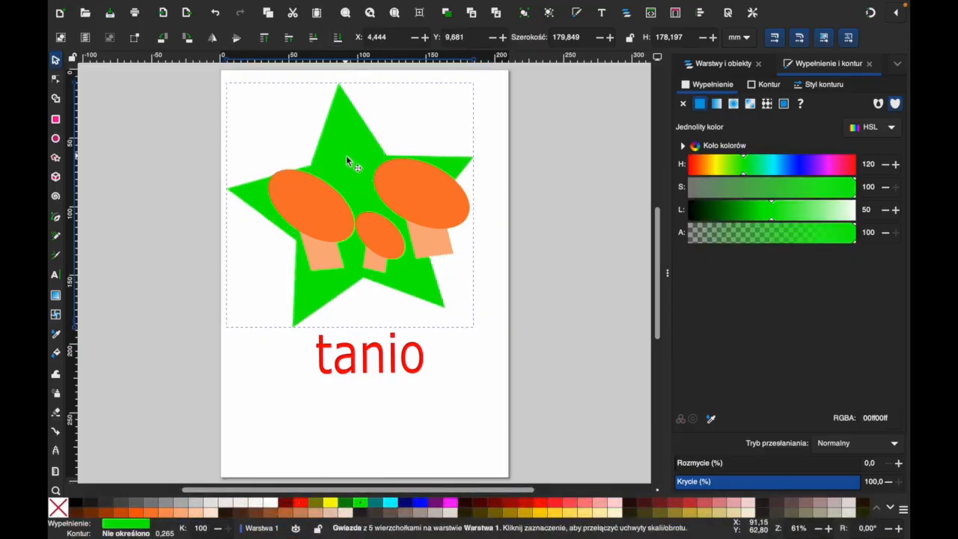
{"action": "left_click_drag", "start_coordinate": [479, 334], "coordinate": [485, 344]}
{"action": "left_click", "coordinate": [451, 383]}
Move the "tanio" text up onto the star's lower part and paste a copy of it just below.
{"action": "left_click_drag", "start_coordinate": [364, 350], "coordinate": [388, 344]}
{"action": "key", "text": "super+c"}
{"action": "key", "text": "super+v"}
Replace the wording of the pasted text with "PIECZARKI".
{"action": "double_click", "coordinate": [390, 341]}
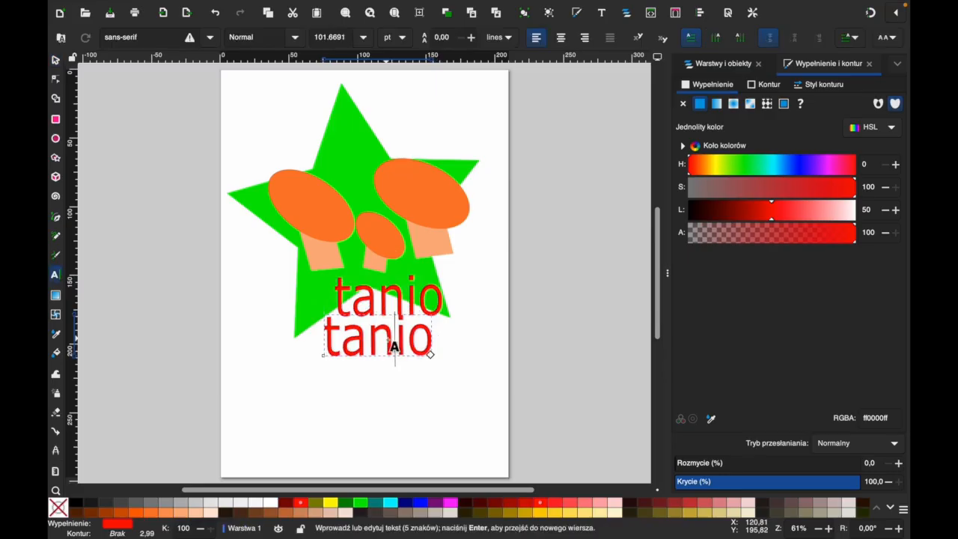
{"action": "double_click", "coordinate": [394, 347]}
{"action": "key", "text": "BackSpace"}
{"action": "key", "text": "BackSpace"}
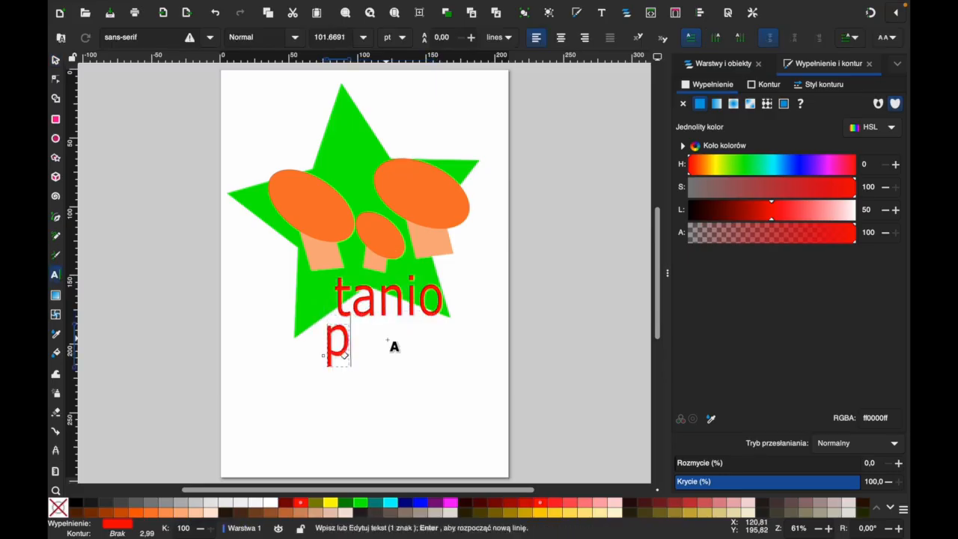
{"action": "type", "text": "PIECZARKI"}
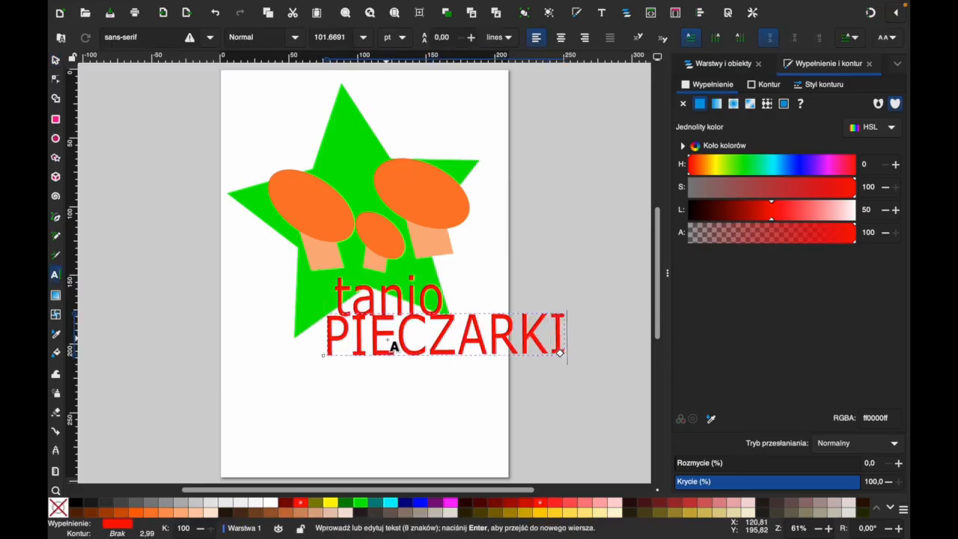
{"action": "left_click", "coordinate": [55, 60]}
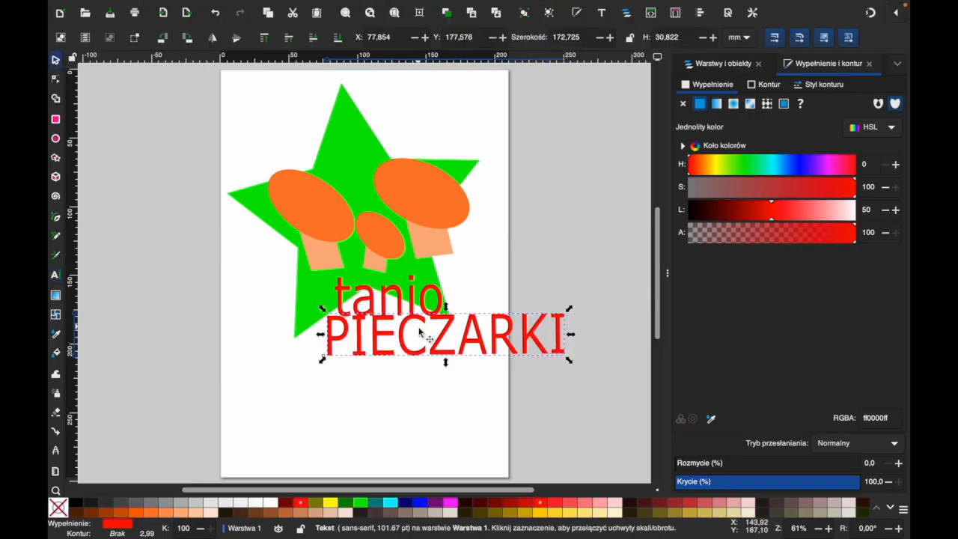
Reduce the "PIECZARKI" text to about 113 × 27 mm and place it within the page directly under "tanio".
{"action": "left_click_drag", "start_coordinate": [418, 329], "coordinate": [350, 349]}
{"action": "left_click_drag", "start_coordinate": [255, 328], "coordinate": [343, 337]}
{"action": "left_click", "coordinate": [388, 357]}
Paste a copy of "PIECZARKI" lower on the page and replace its wording with "tel." followed by a phone number.
{"action": "left_click_drag", "start_coordinate": [388, 357], "coordinate": [372, 416]}
{"action": "key", "text": "super+c"}
{"action": "key", "text": "super+v"}
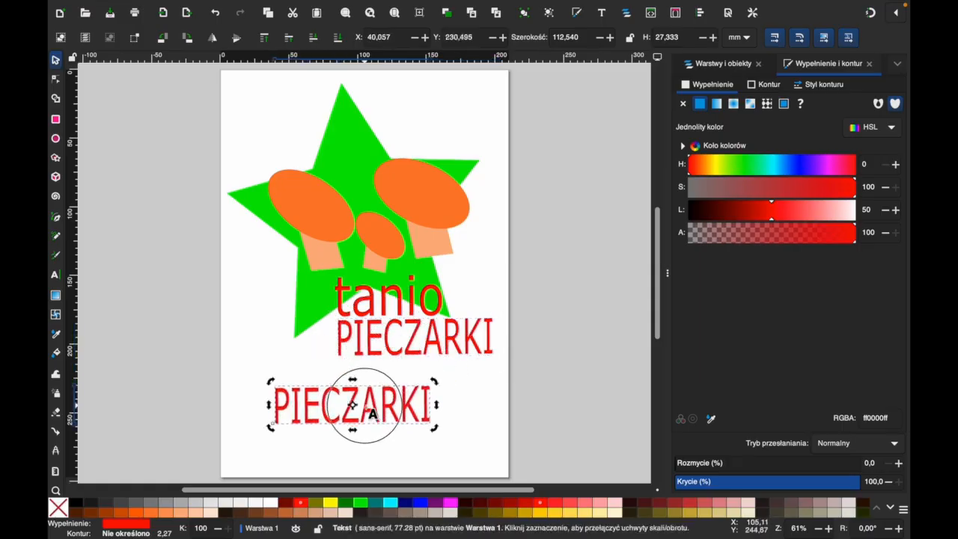
{"action": "double_click", "coordinate": [372, 413]}
{"action": "key", "text": "super+a"}
{"action": "type", "text": "tel. 1"}
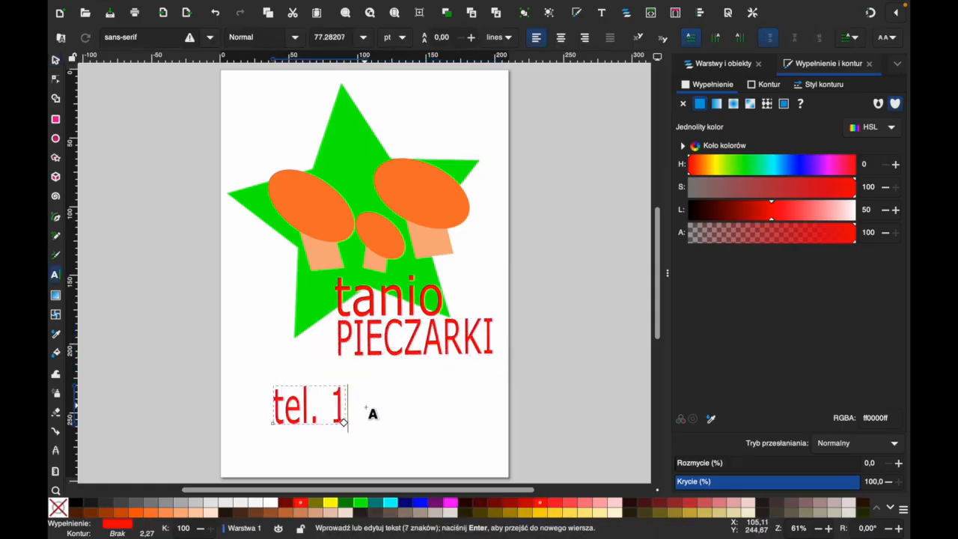
{"action": "type", "text": "23456789"}
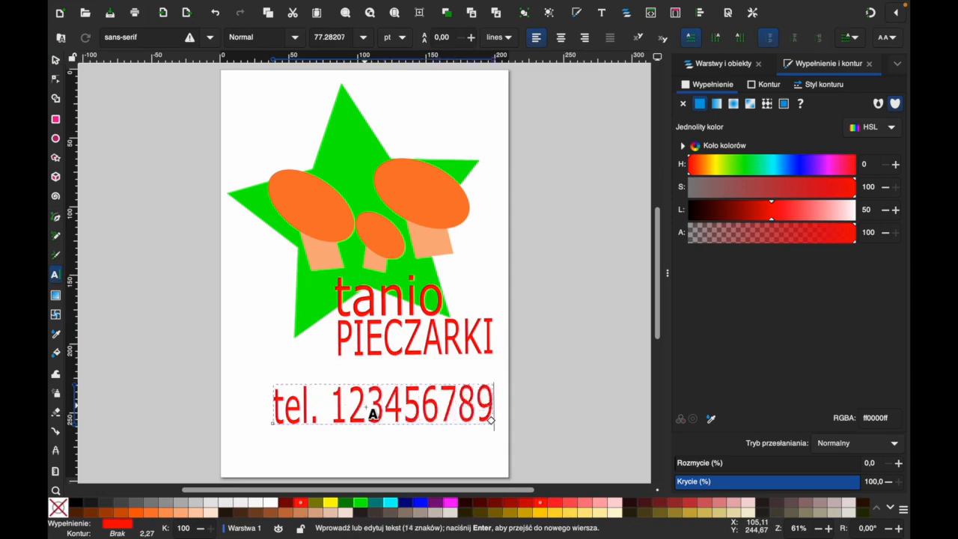
{"action": "left_click", "coordinate": [356, 440]}
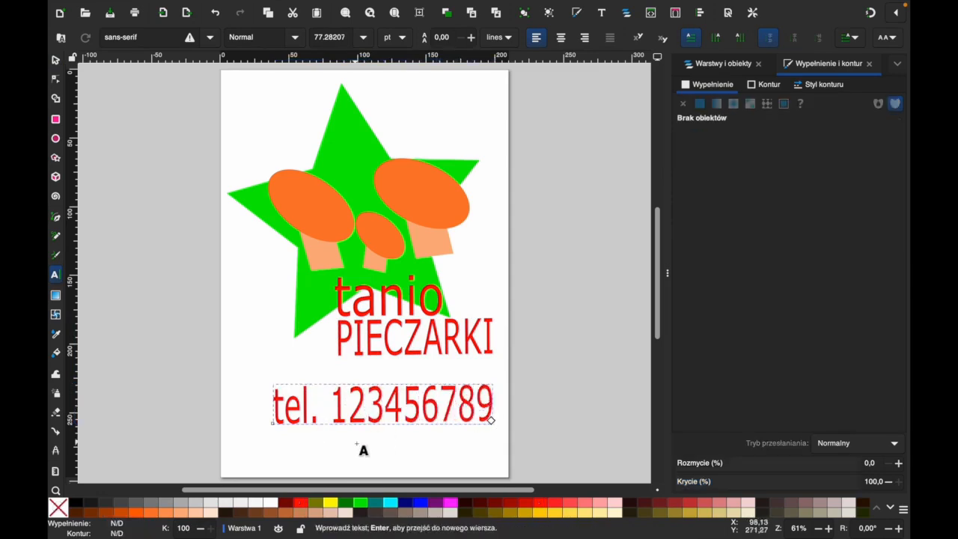
Shrink the phone text, rotate it counterclockwise and move it over the star's upper-left edge.
{"action": "left_click", "coordinate": [56, 60]}
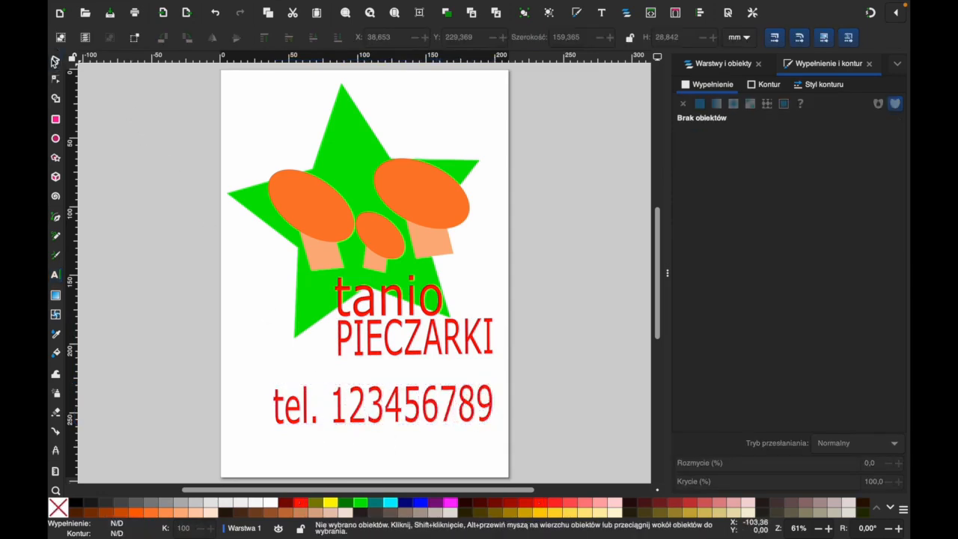
{"action": "left_click", "coordinate": [315, 417]}
{"action": "left_click_drag", "start_coordinate": [267, 378], "coordinate": [360, 449]}
{"action": "left_click", "coordinate": [370, 414]}
{"action": "left_click_drag", "start_coordinate": [413, 417], "coordinate": [287, 142]}
Scale the tilted phone text down to about 57 × 27 mm so it sits above the star's left arm.
{"action": "left_click", "coordinate": [330, 117]}
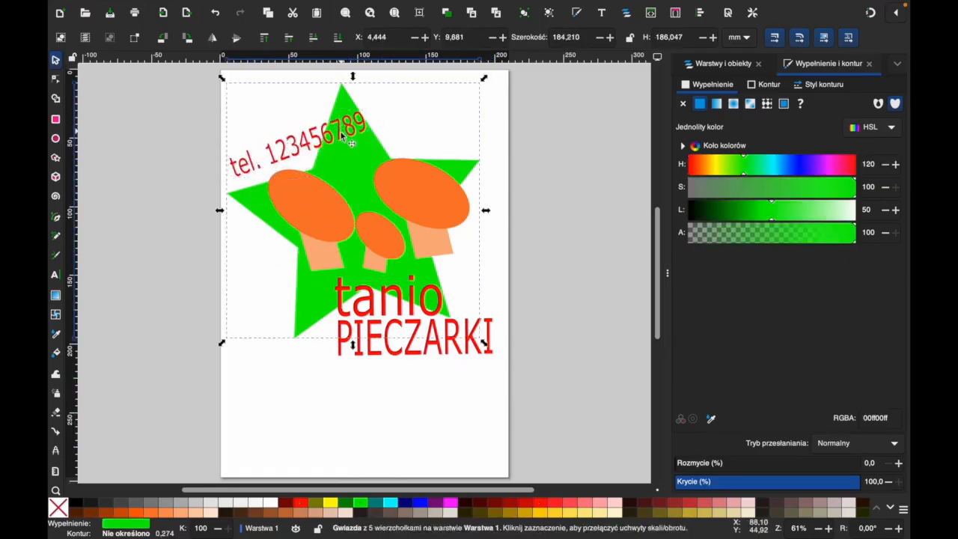
{"action": "left_click", "coordinate": [341, 134]}
{"action": "left_click_drag", "start_coordinate": [373, 105], "coordinate": [285, 157]}
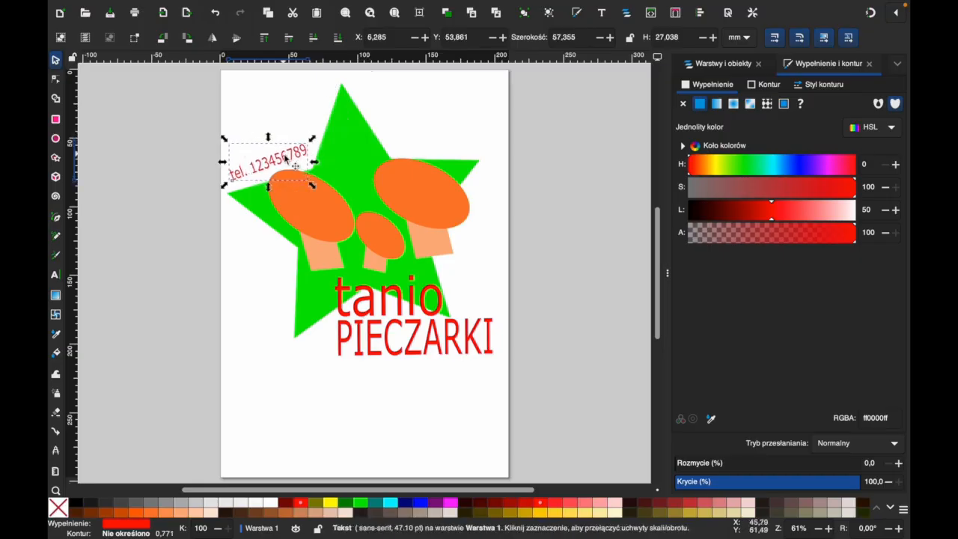
{"action": "left_click", "coordinate": [380, 403]}
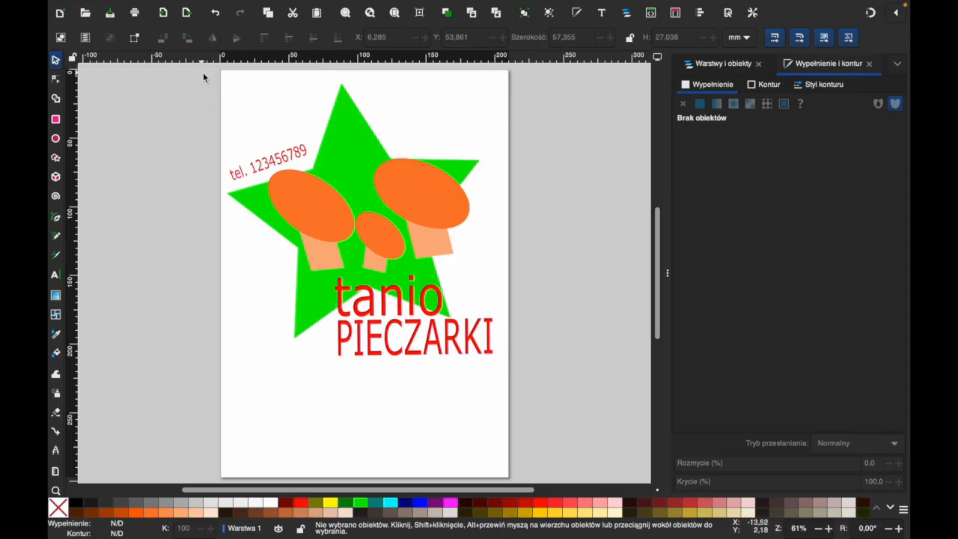
Select all the poster's objects and take the window out of full screen so the desktop is accessible.
{"action": "left_click_drag", "start_coordinate": [197, 71], "coordinate": [553, 413]}
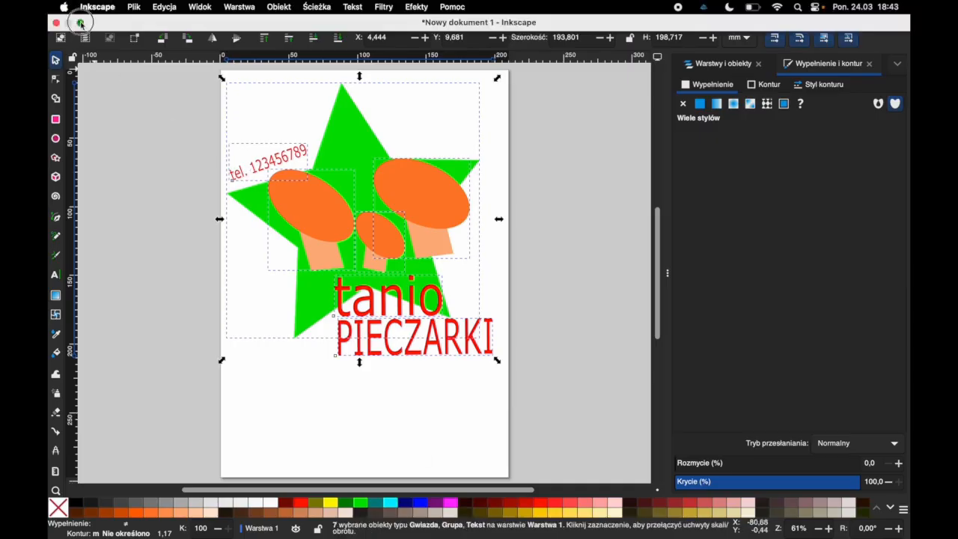
{"action": "left_click", "coordinate": [80, 22]}
{"action": "left_click_drag", "start_coordinate": [734, 178], "coordinate": [599, 350]}
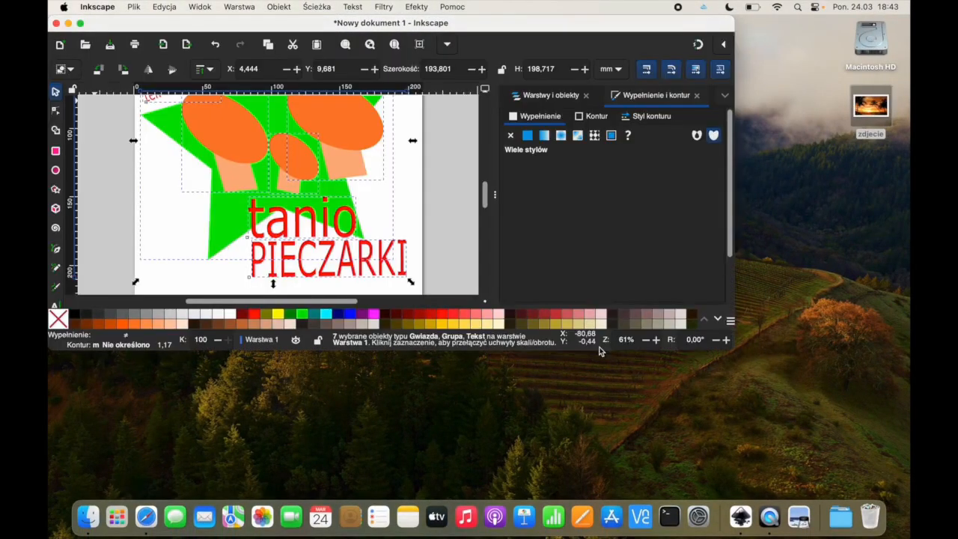
Switch to Pages, create a document from the Pusty template and enter a few lines of filler text.
{"action": "left_click", "coordinate": [582, 516]}
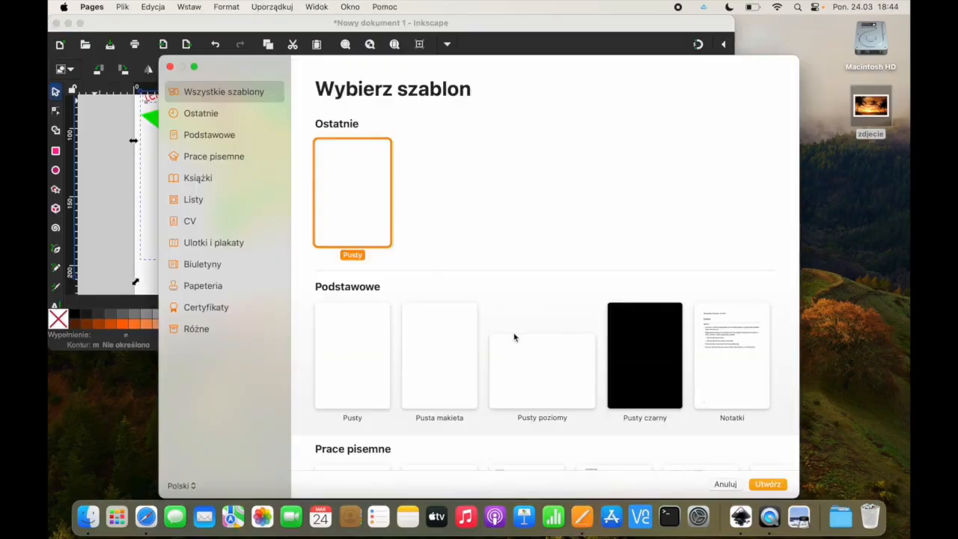
{"action": "double_click", "coordinate": [362, 195]}
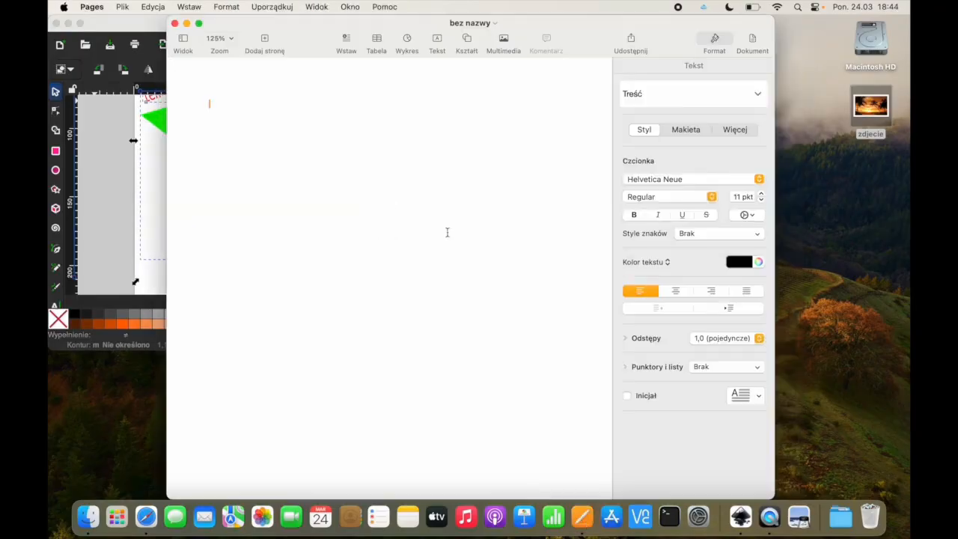
{"action": "type", "text": "lasidhjlsfhlsdkfn"}
{"action": "key", "text": "Return"}
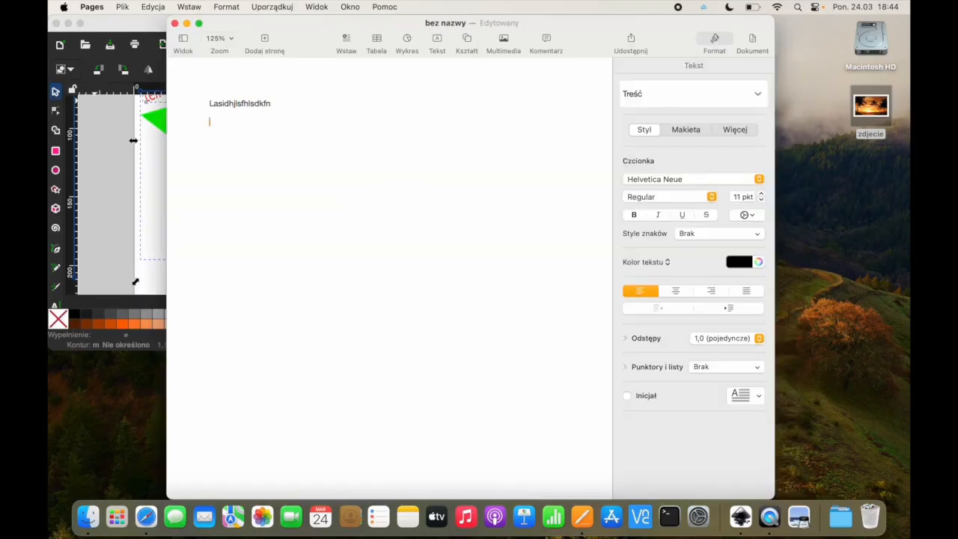
{"action": "key", "text": "Return"}
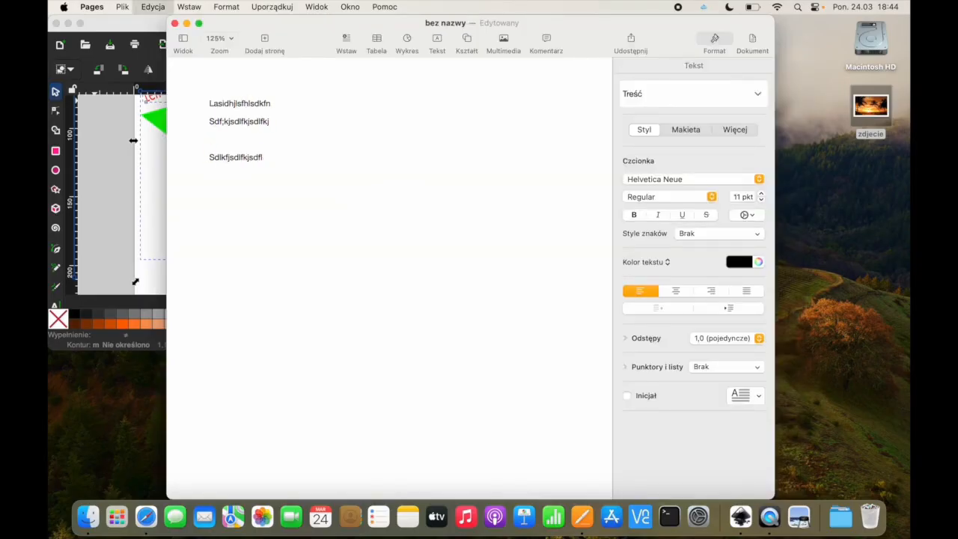
Paste the copied poster artwork into the document, scale it and position it among the filler text lines.
{"action": "key", "text": "super+v"}
{"action": "left_click_drag", "start_coordinate": [212, 126], "coordinate": [350, 273]}
{"action": "left_click_drag", "start_coordinate": [449, 351], "coordinate": [407, 228]}
{"action": "left_click", "coordinate": [562, 365]}
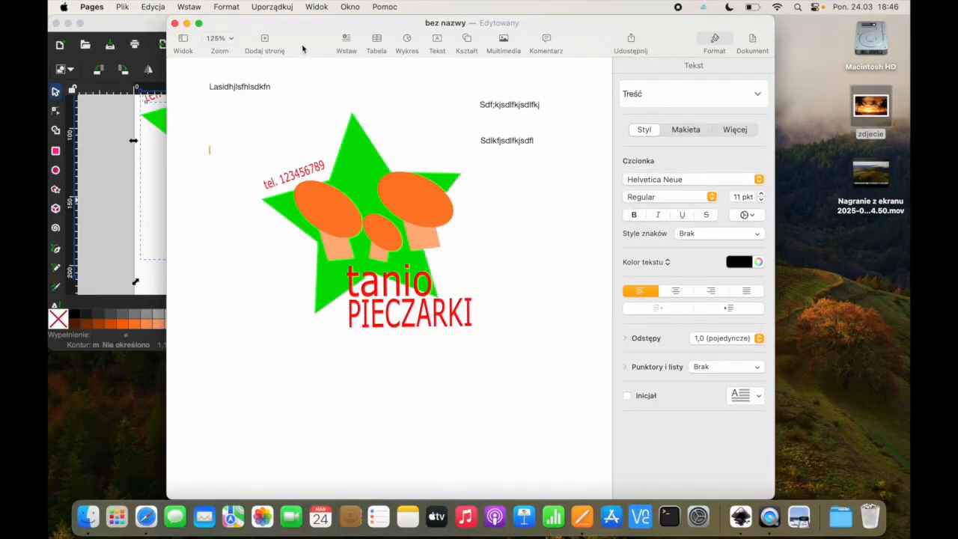
Move the Pages window down, switch back to Inkscape, enlarge its window and deselect all objects.
{"action": "left_click_drag", "start_coordinate": [291, 24], "coordinate": [294, 212]}
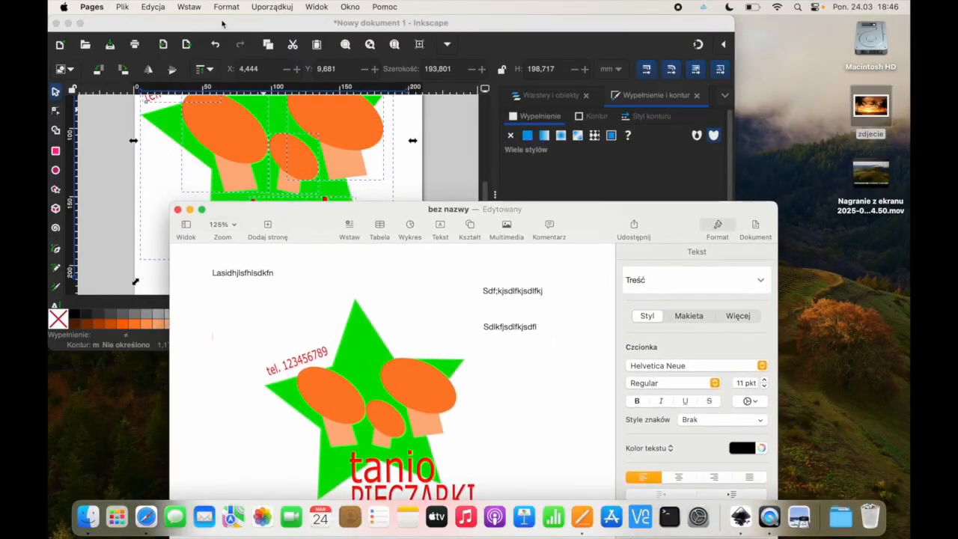
{"action": "left_click", "coordinate": [222, 24]}
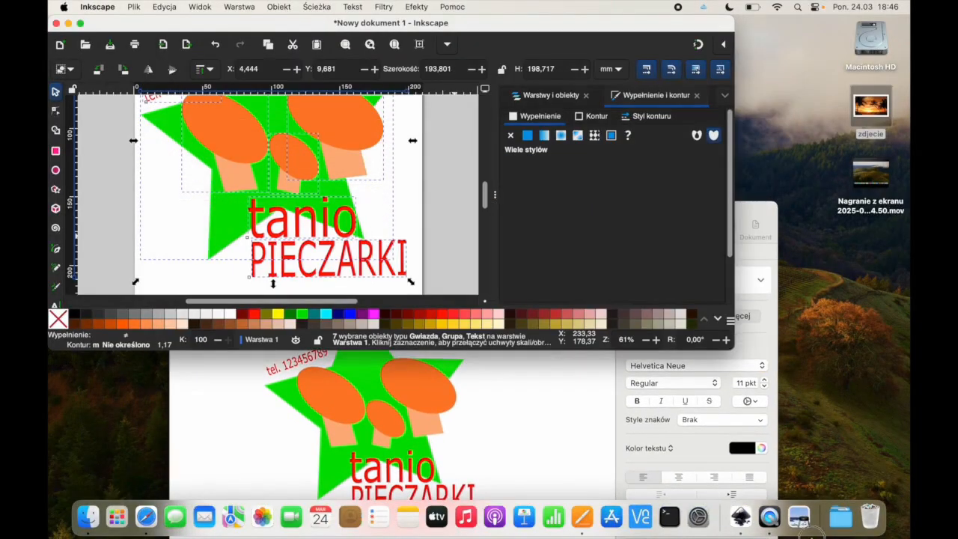
{"action": "left_click_drag", "start_coordinate": [730, 349], "coordinate": [818, 501]}
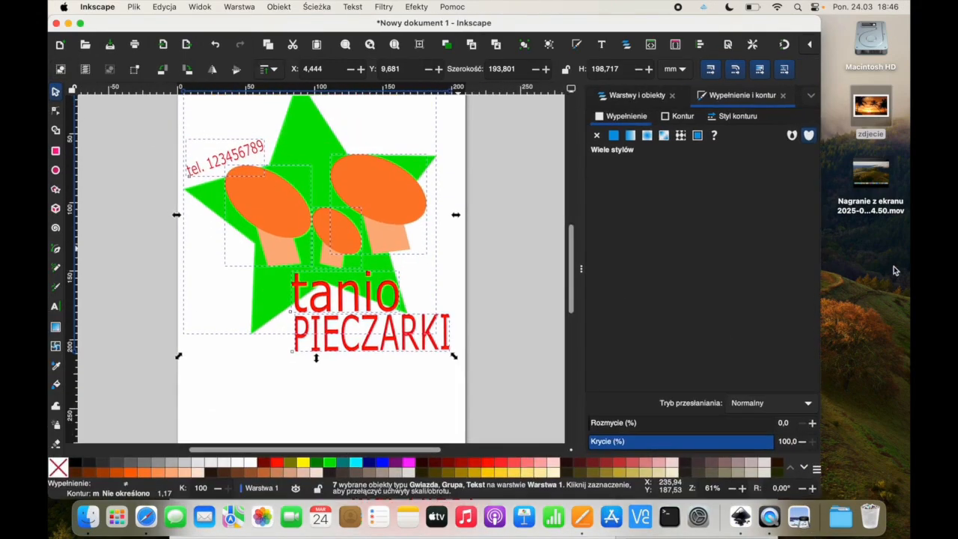
{"action": "left_click", "coordinate": [510, 303]}
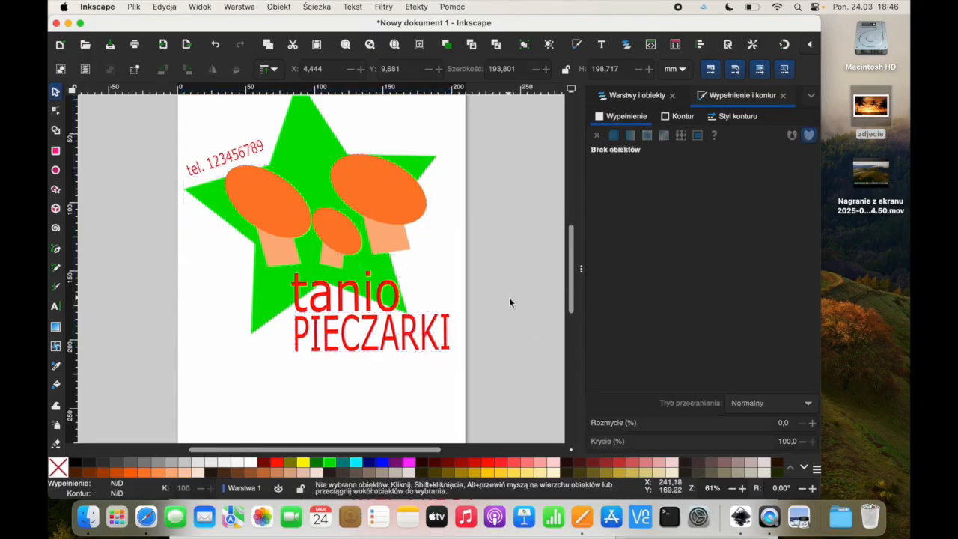
Delete the texts and mushrooms, keeping only the green star, and enlarge it to about 195 × 218 mm.
{"action": "left_click_drag", "start_coordinate": [486, 358], "coordinate": [253, 150]}
{"action": "key", "text": "Delete"}
{"action": "left_click", "coordinate": [257, 185]}
{"action": "key", "text": "Delete"}
{"action": "left_click", "coordinate": [246, 160]}
{"action": "key", "text": "Delete"}
{"action": "left_click", "coordinate": [374, 304]}
{"action": "left_click_drag", "start_coordinate": [440, 338], "coordinate": [456, 383]}
Import the zdjecie image from the desktop into the drawing, embedded and with the resolution taken from the file.
{"action": "left_click", "coordinate": [887, 265]}
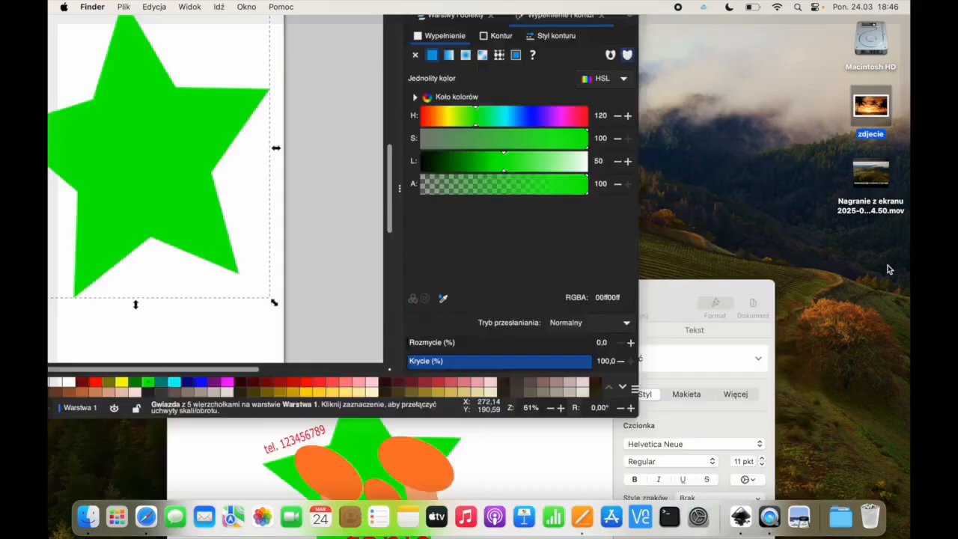
{"action": "left_click", "coordinate": [48, 110]}
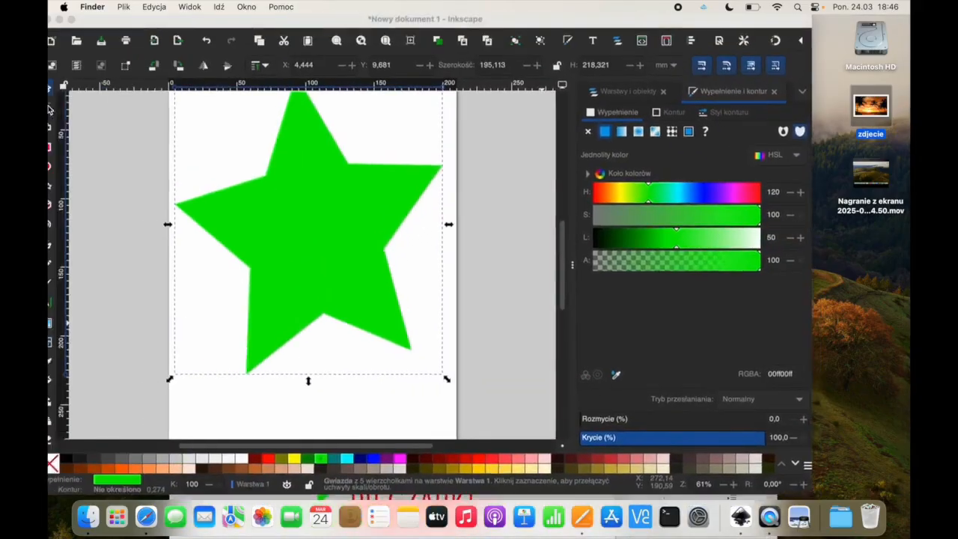
{"action": "left_click_drag", "start_coordinate": [879, 109], "coordinate": [406, 402]}
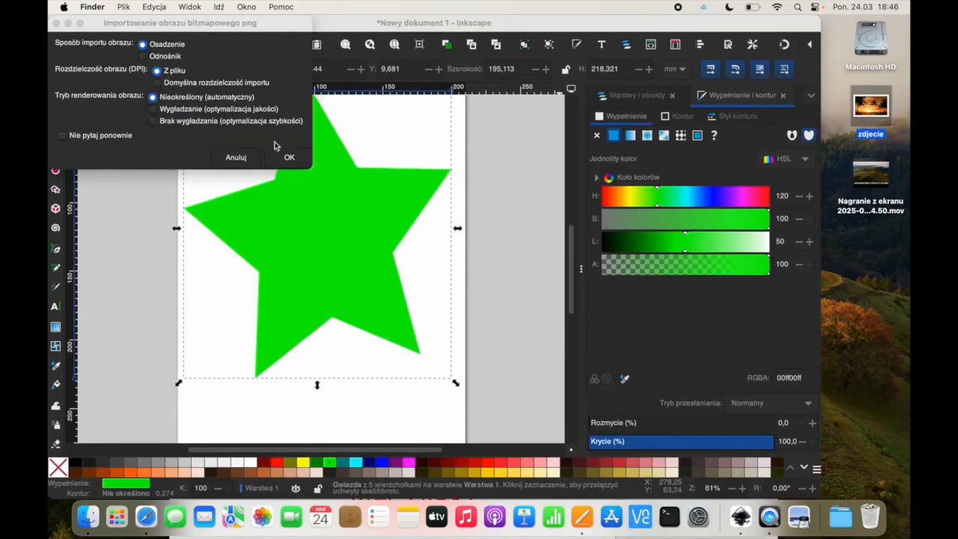
{"action": "left_click", "coordinate": [289, 160]}
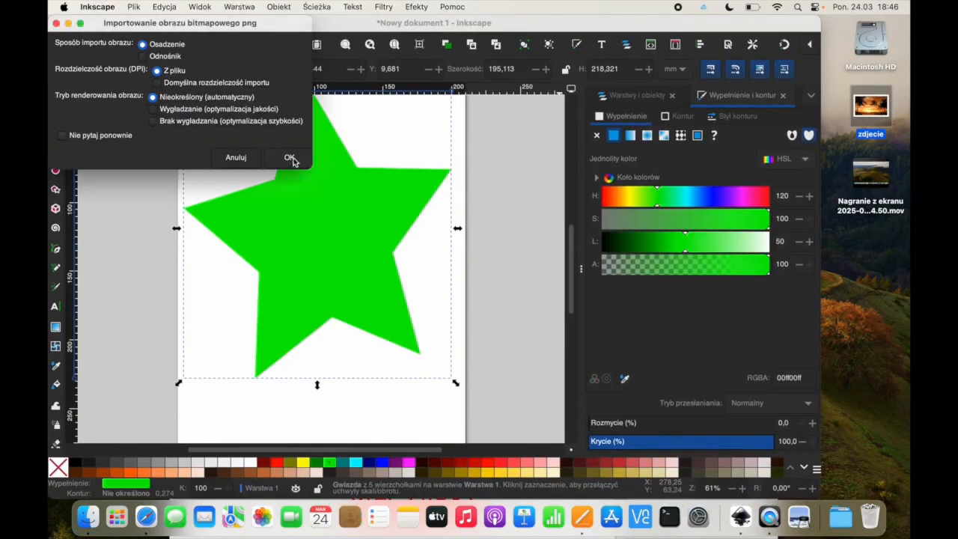
{"action": "left_click", "coordinate": [291, 158]}
Scale the sunset picture to about 135 × 104 mm and place it over the middle of the star.
{"action": "left_click_drag", "start_coordinate": [353, 315], "coordinate": [315, 200]}
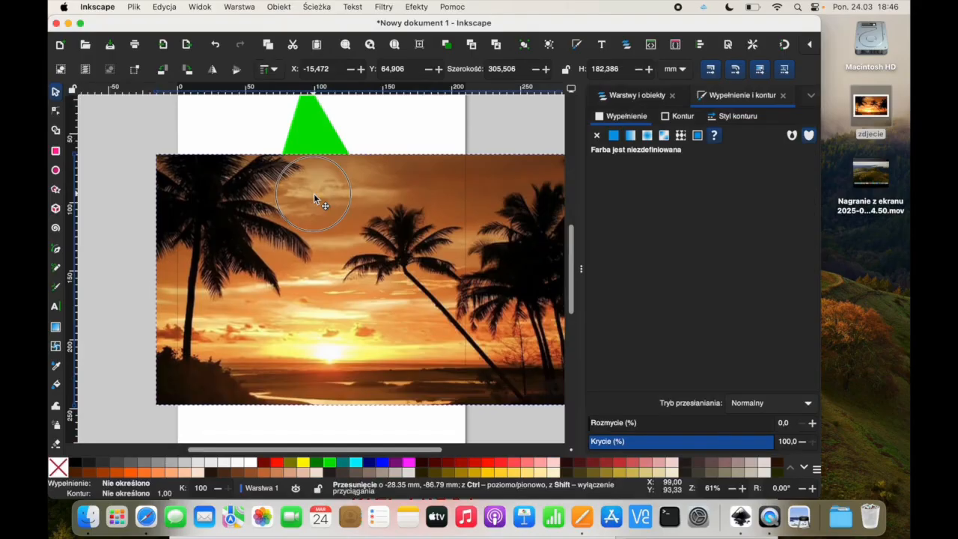
{"action": "left_click_drag", "start_coordinate": [154, 149], "coordinate": [386, 255]}
{"action": "left_click_drag", "start_coordinate": [445, 303], "coordinate": [330, 259]}
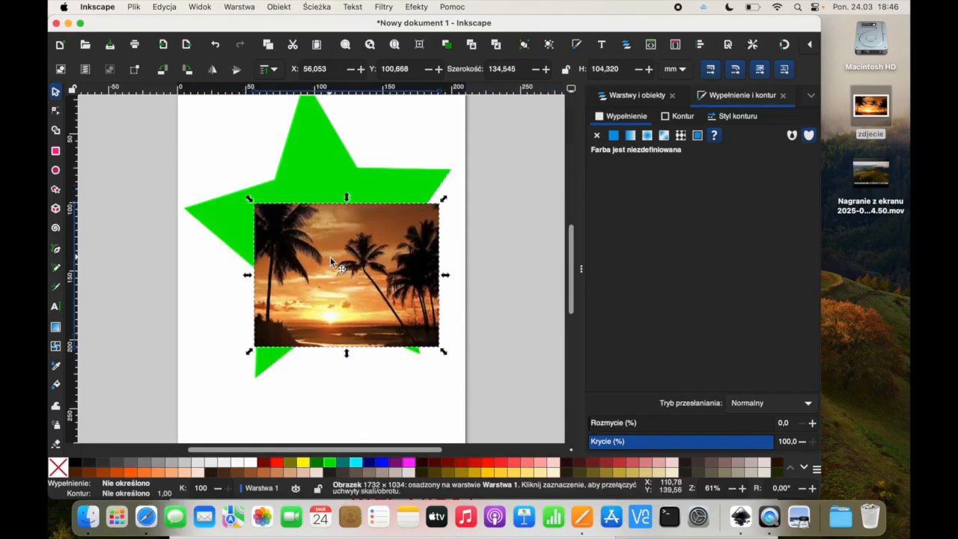
Make the green star slightly smaller behind the sunset picture and select the picture.
{"action": "left_click", "coordinate": [303, 133]}
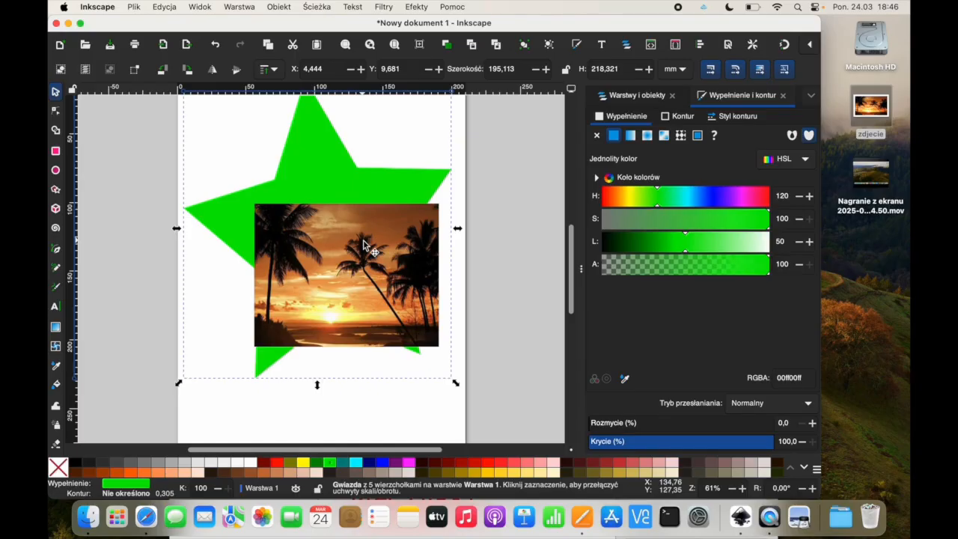
{"action": "left_click_drag", "start_coordinate": [178, 382], "coordinate": [187, 347]}
{"action": "left_click", "coordinate": [363, 283]}
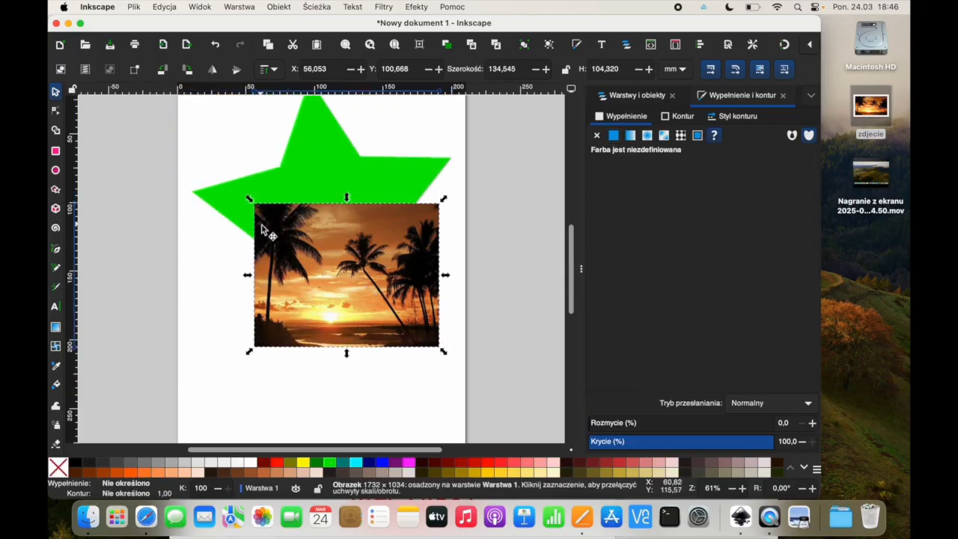
Resize the sunset picture to about 109 × 79 mm and lower it over the star's bottom tip.
{"action": "left_click_drag", "start_coordinate": [251, 201], "coordinate": [292, 231]}
{"action": "left_click_drag", "start_coordinate": [376, 284], "coordinate": [376, 335]}
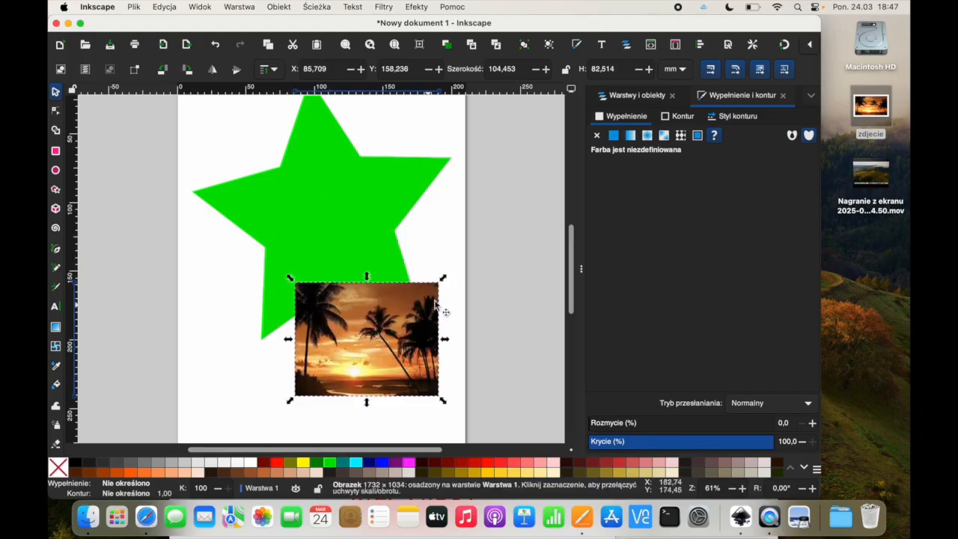
{"action": "mouse_move", "coordinate": [443, 283]}
{"action": "left_mouse_down"}
{"action": "mouse_move", "coordinate": [515, 227]}
{"action": "mouse_move", "coordinate": [450, 289]}
{"action": "left_mouse_up"}
Shrink the green star to about 160 × 158 mm, move it up, and overlap its lower part with the sunset picture.
{"action": "left_click", "coordinate": [316, 192]}
{"action": "left_click_drag", "start_coordinate": [316, 191], "coordinate": [339, 243]}
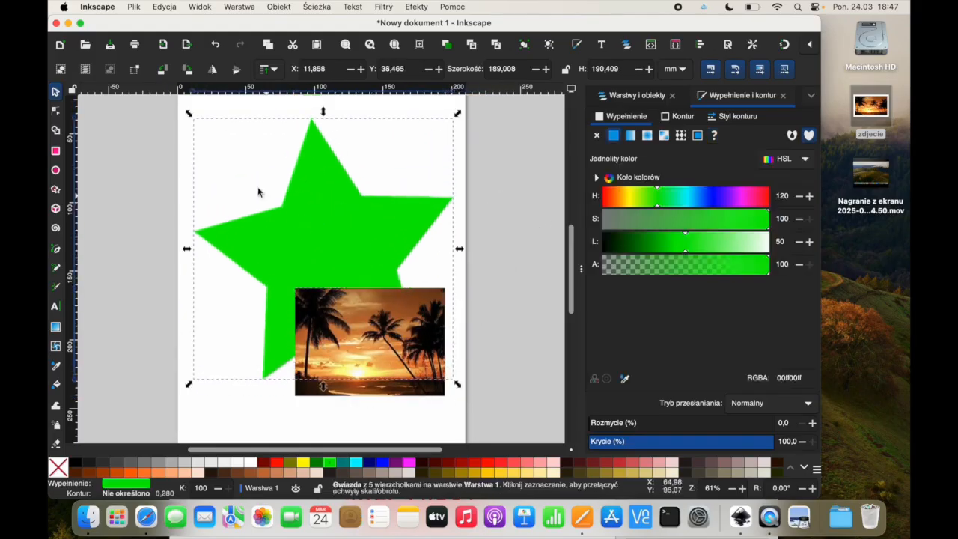
{"action": "left_click_drag", "start_coordinate": [189, 114], "coordinate": [228, 157]}
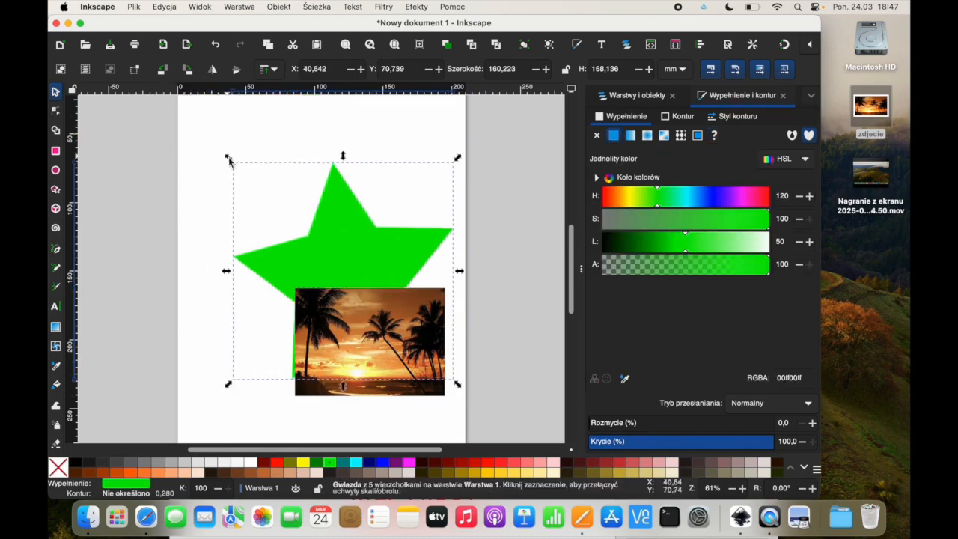
{"action": "left_click_drag", "start_coordinate": [366, 251], "coordinate": [330, 197]}
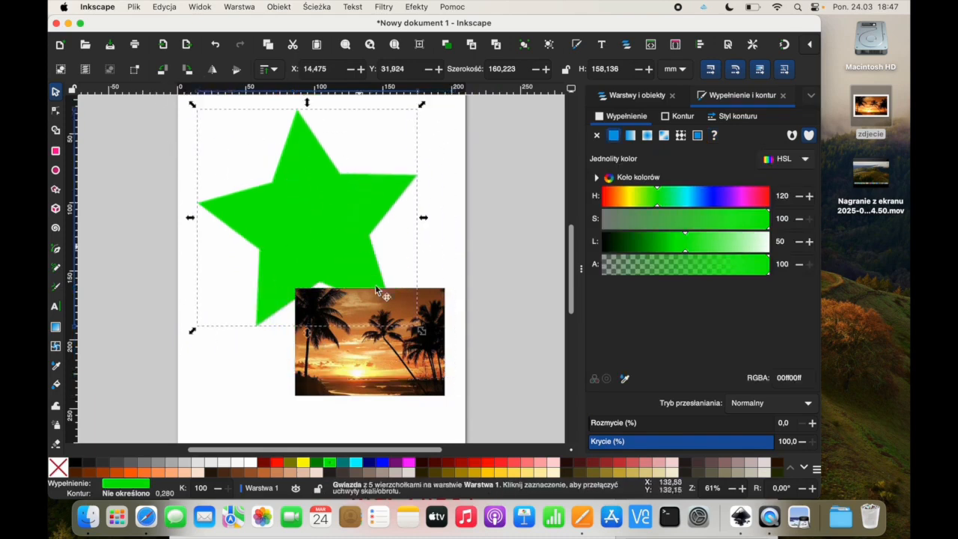
{"action": "left_click", "coordinate": [384, 363]}
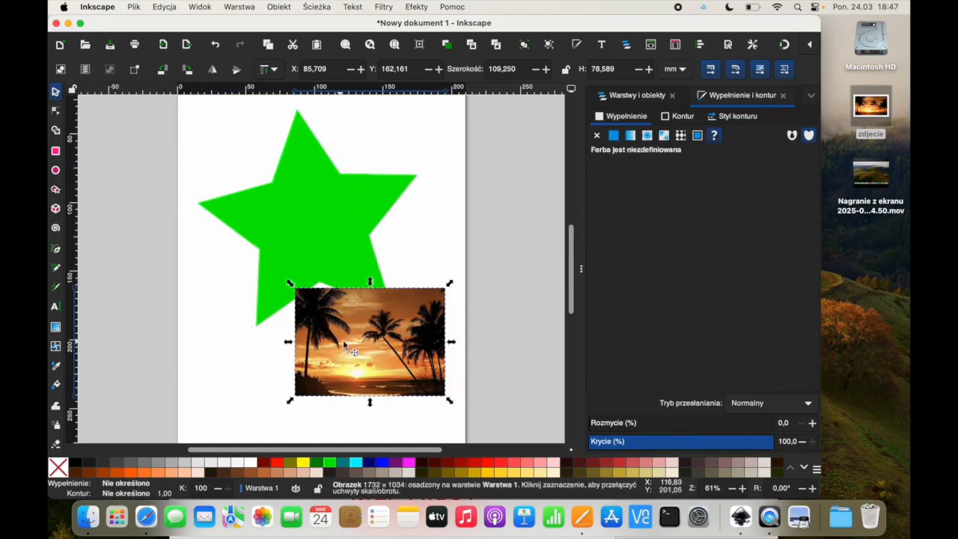
{"action": "left_click_drag", "start_coordinate": [373, 342], "coordinate": [348, 321]}
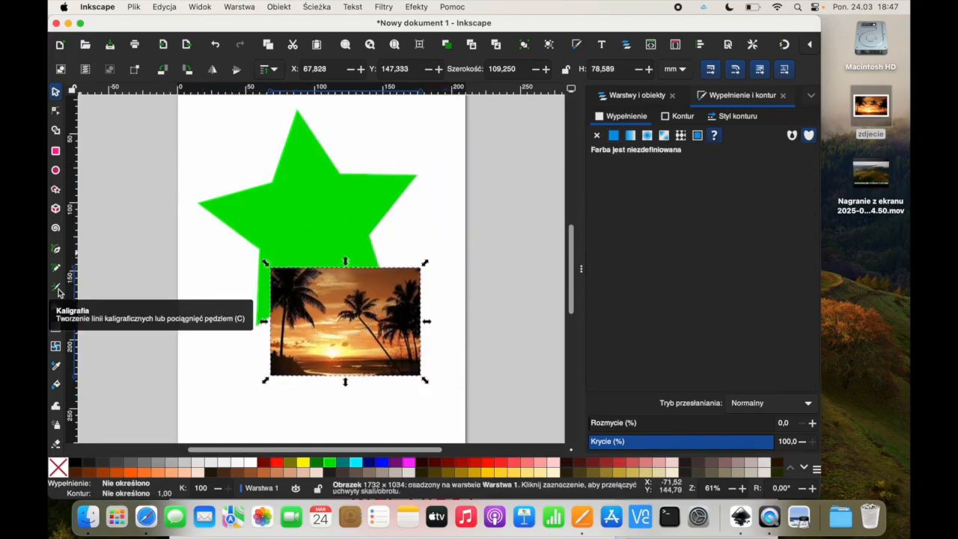
Draw a curved red calligraphic arrow, 4 mm wide, from beside the star's upper arm down to the sunset picture.
{"action": "left_click", "coordinate": [58, 290]}
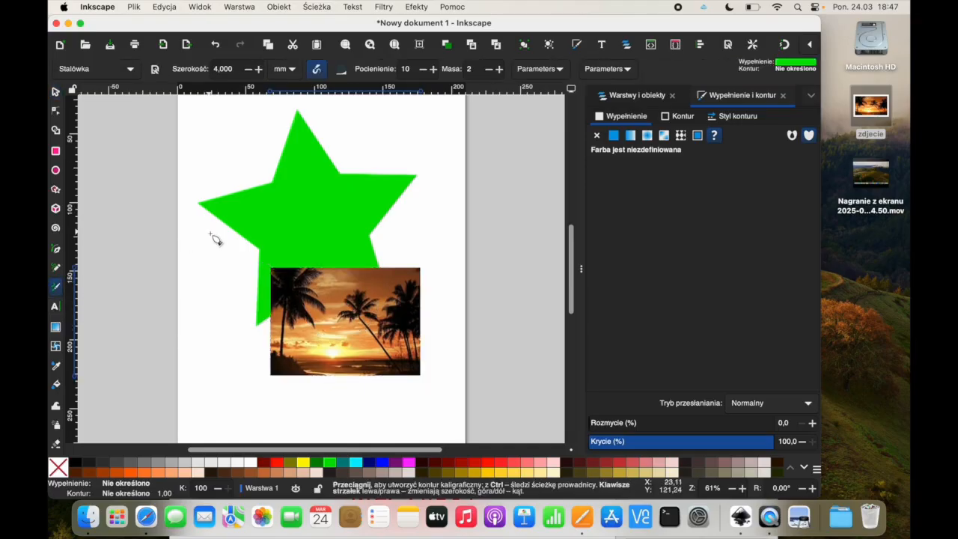
{"action": "left_click", "coordinate": [279, 466]}
{"action": "mouse_move", "coordinate": [366, 168]}
{"action": "left_mouse_down"}
{"action": "mouse_move", "coordinate": [334, 215]}
{"action": "mouse_move", "coordinate": [337, 291]}
{"action": "mouse_move", "coordinate": [347, 300]}
{"action": "mouse_move", "coordinate": [344, 269]}
{"action": "mouse_move", "coordinate": [321, 280]}
{"action": "mouse_move", "coordinate": [335, 292]}
{"action": "mouse_move", "coordinate": [345, 290]}
{"action": "mouse_move", "coordinate": [334, 285]}
{"action": "mouse_move", "coordinate": [342, 276]}
{"action": "mouse_move", "coordinate": [327, 280]}
{"action": "mouse_move", "coordinate": [340, 289]}
{"action": "left_mouse_up"}
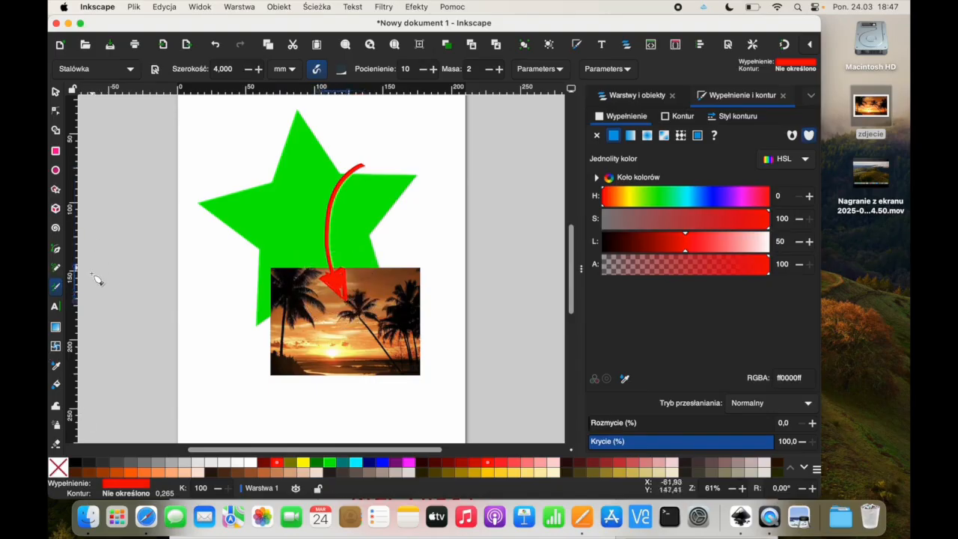
Add the red text "TUTAJ BYŁEm" above the arrow's start and enlarge it to about 79 × 29 mm.
{"action": "left_click", "coordinate": [54, 306]}
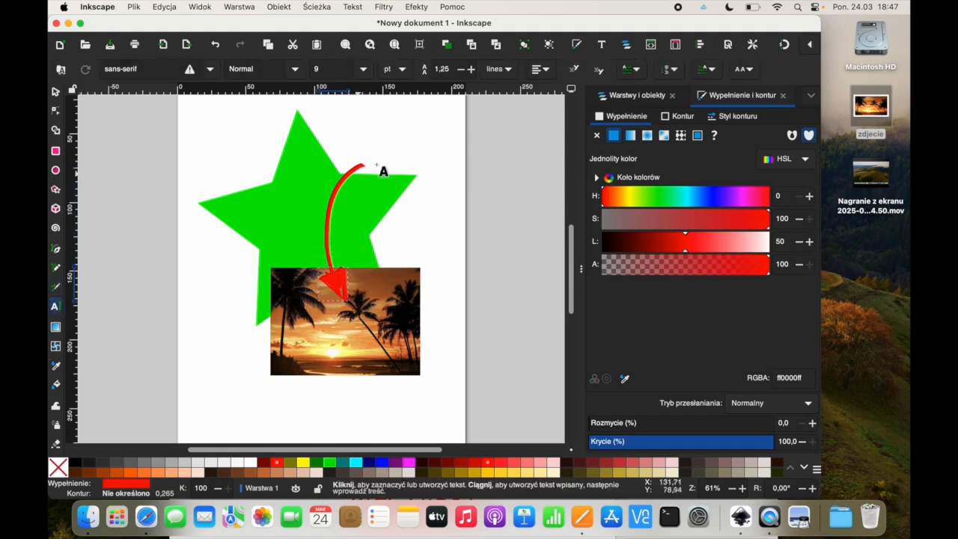
{"action": "left_click", "coordinate": [300, 152]}
{"action": "type", "text": "teks"}
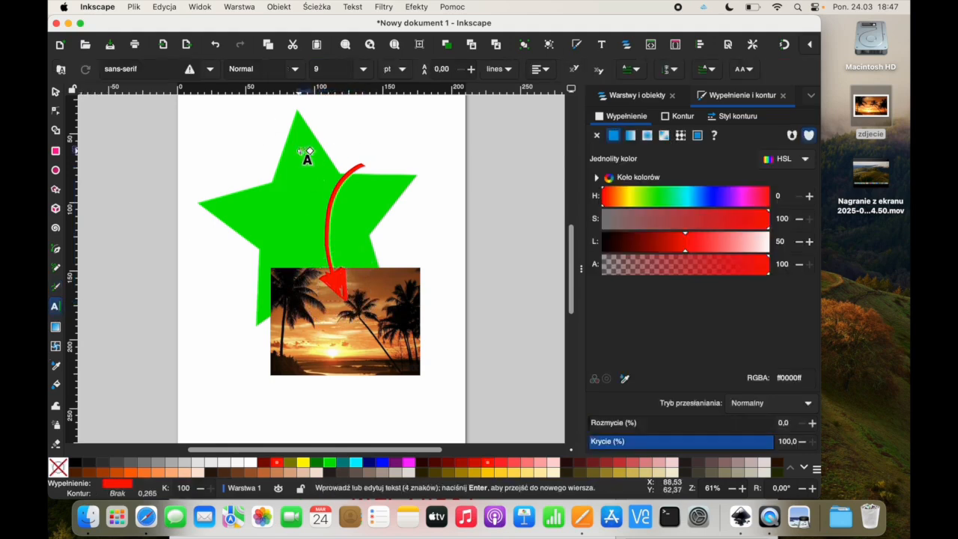
{"action": "type", "text": "t tekst"}
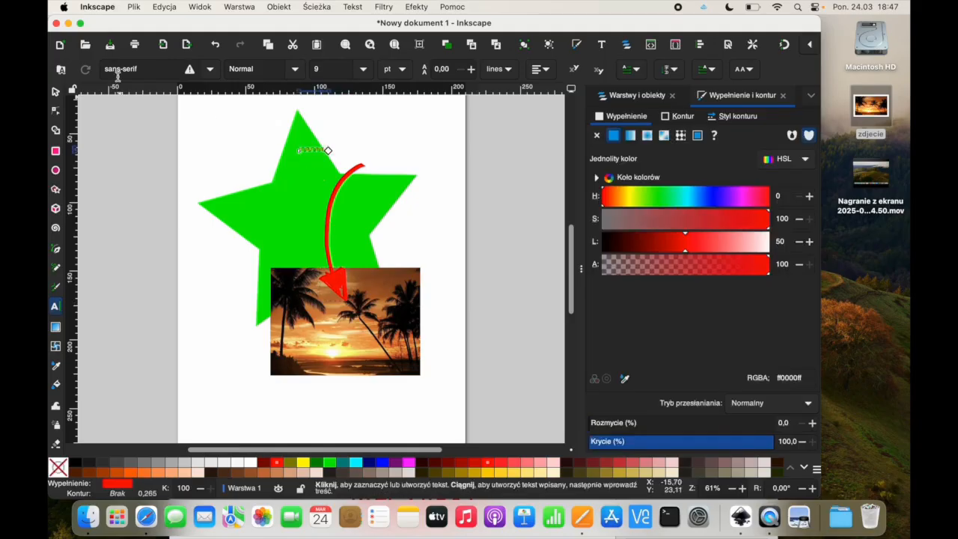
{"action": "left_click", "coordinate": [56, 93]}
{"action": "left_click_drag", "start_coordinate": [337, 157], "coordinate": [423, 151]}
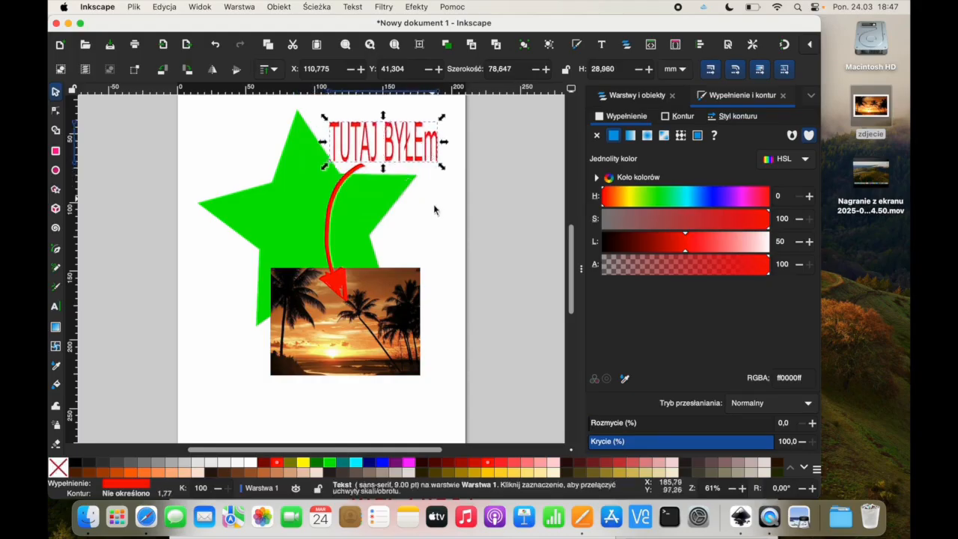
Copy all objects, switch to the Pages document, remove the old graphic and paste the new composition between the text lines.
{"action": "left_click", "coordinate": [434, 216]}
{"action": "key", "text": "ctrl+a"}
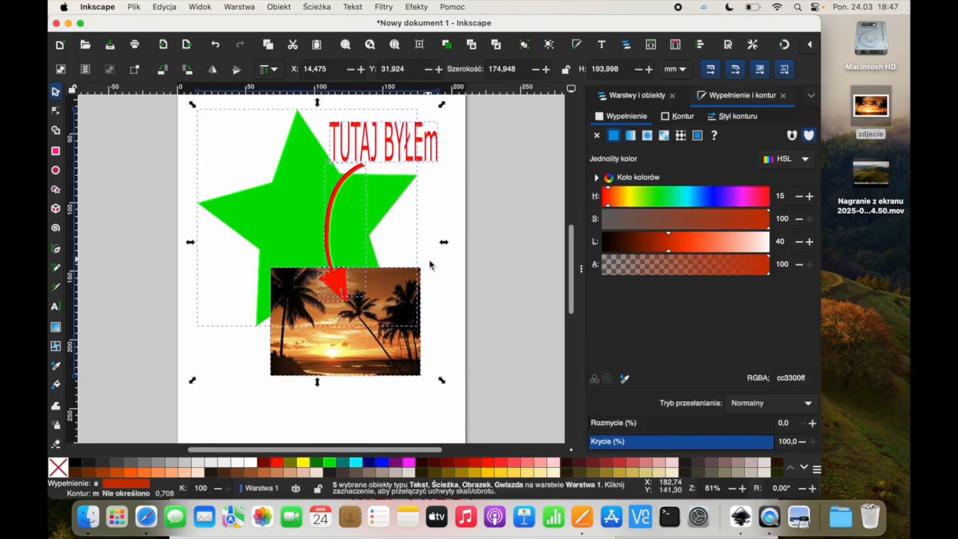
{"action": "left_click", "coordinate": [582, 516]}
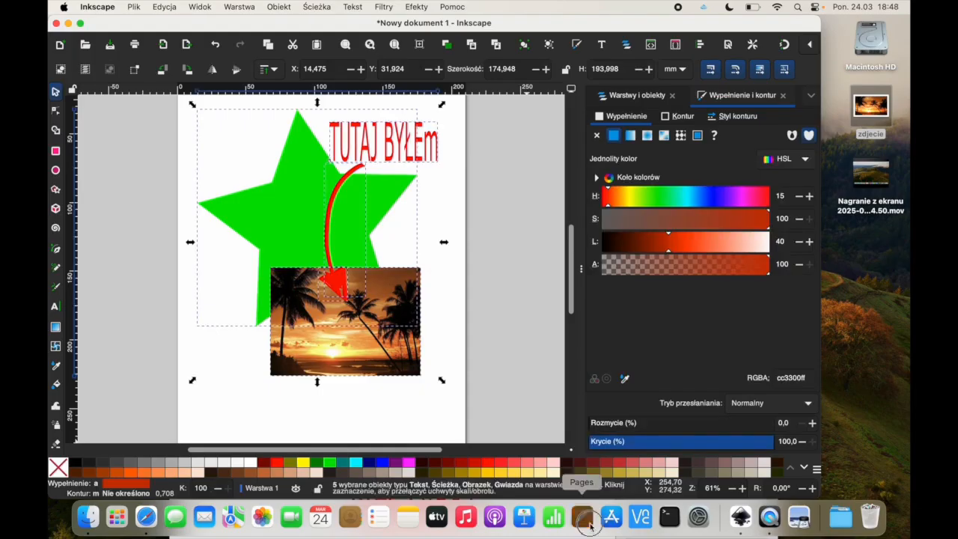
{"action": "left_click", "coordinate": [373, 392]}
{"action": "key", "text": "BackSpace"}
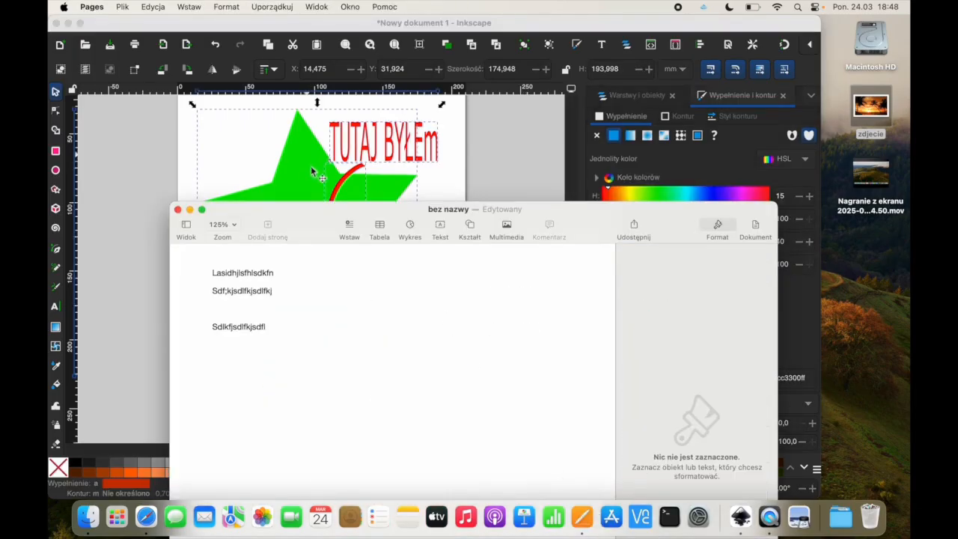
{"action": "left_click_drag", "start_coordinate": [299, 208], "coordinate": [298, 132]}
{"action": "left_click", "coordinate": [284, 239]}
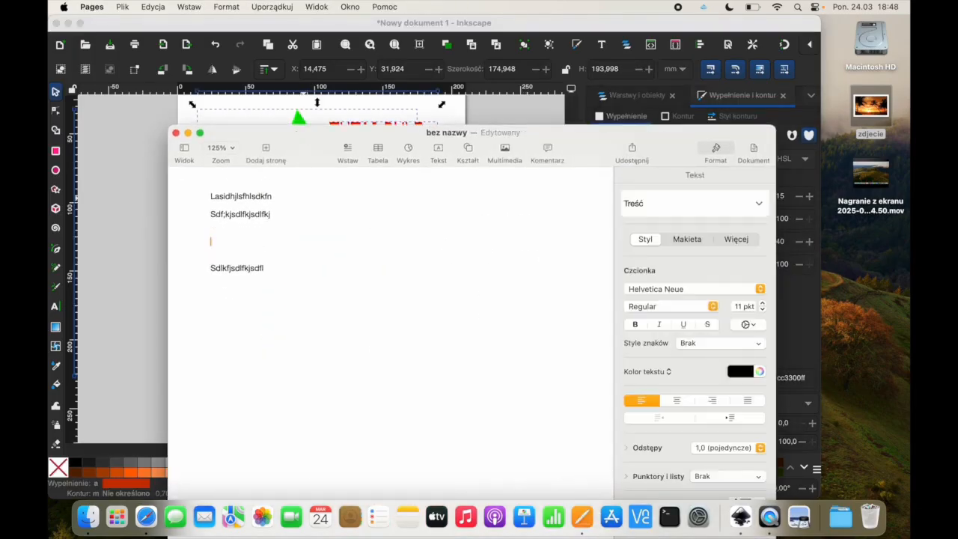
{"action": "key", "text": "super+v"}
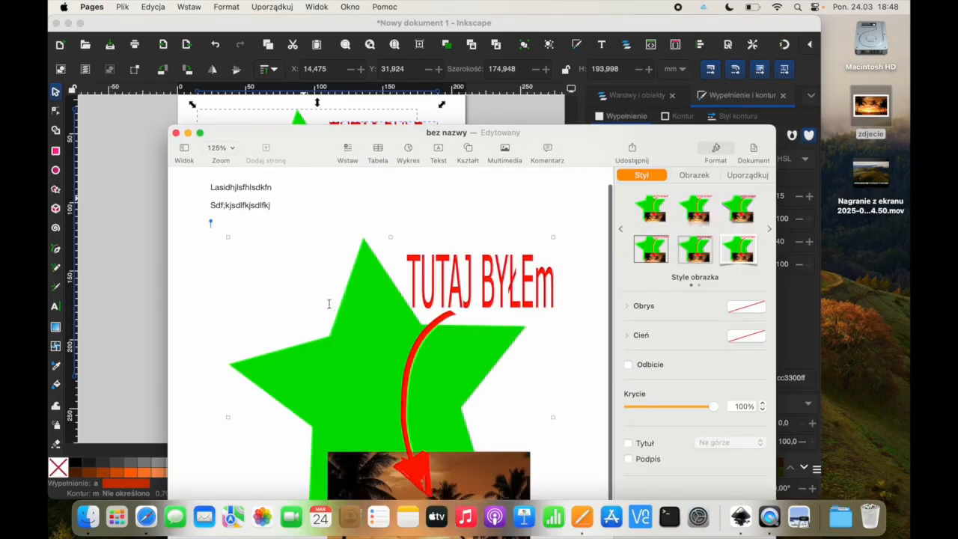
Shrink the pasted graphic in the document, place it beside the text, and add short filler lines under the last paragraph.
{"action": "left_click", "coordinate": [570, 397]}
{"action": "scroll", "coordinate": [573, 394], "scroll_direction": "down", "scroll_amount": 5}
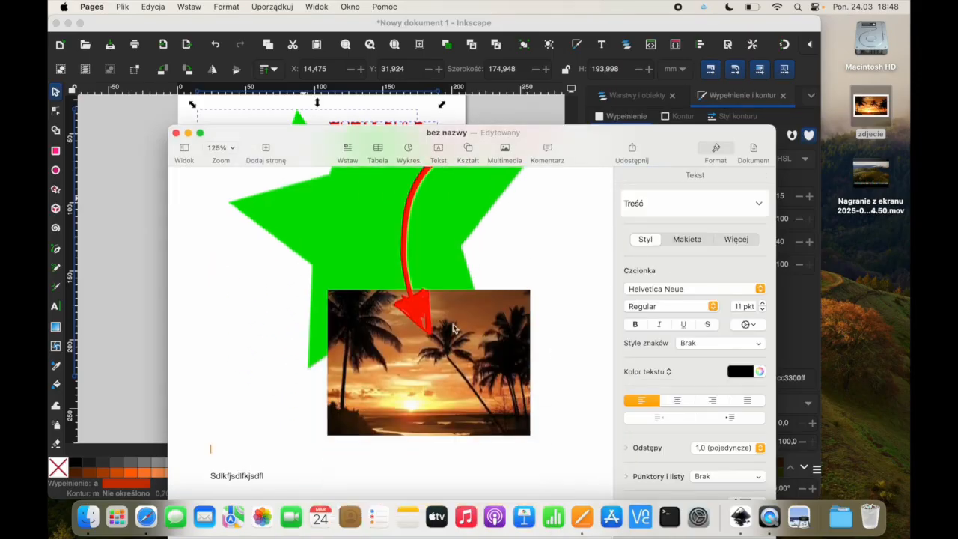
{"action": "scroll", "coordinate": [464, 374], "scroll_direction": "up", "scroll_amount": 5}
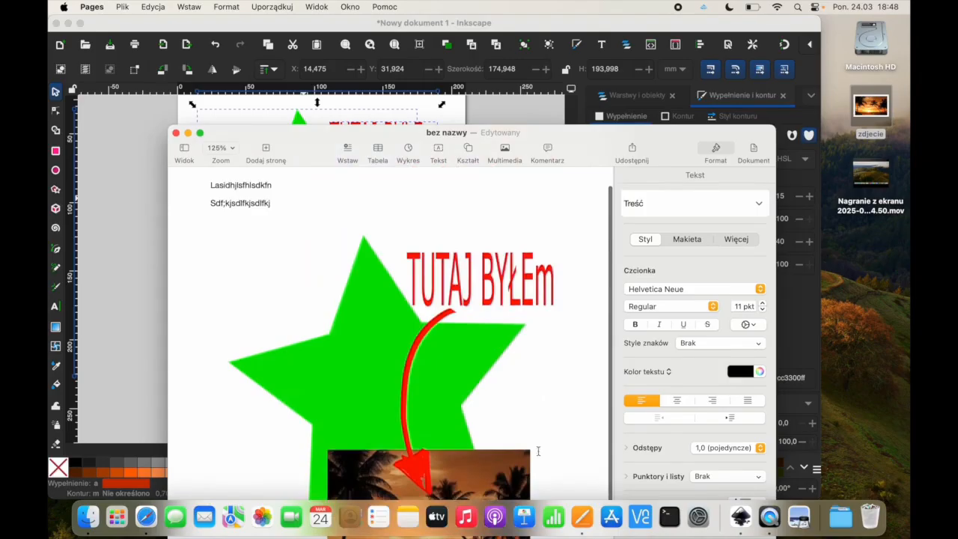
{"action": "left_click", "coordinate": [389, 307]}
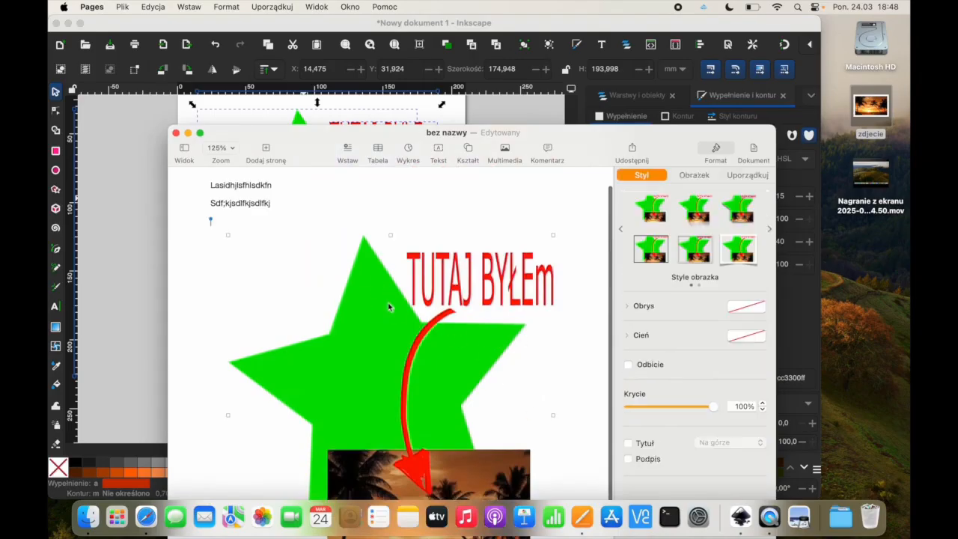
{"action": "left_click_drag", "start_coordinate": [227, 234], "coordinate": [315, 331]}
{"action": "left_click_drag", "start_coordinate": [404, 318], "coordinate": [405, 291]}
{"action": "left_click", "coordinate": [235, 304]}
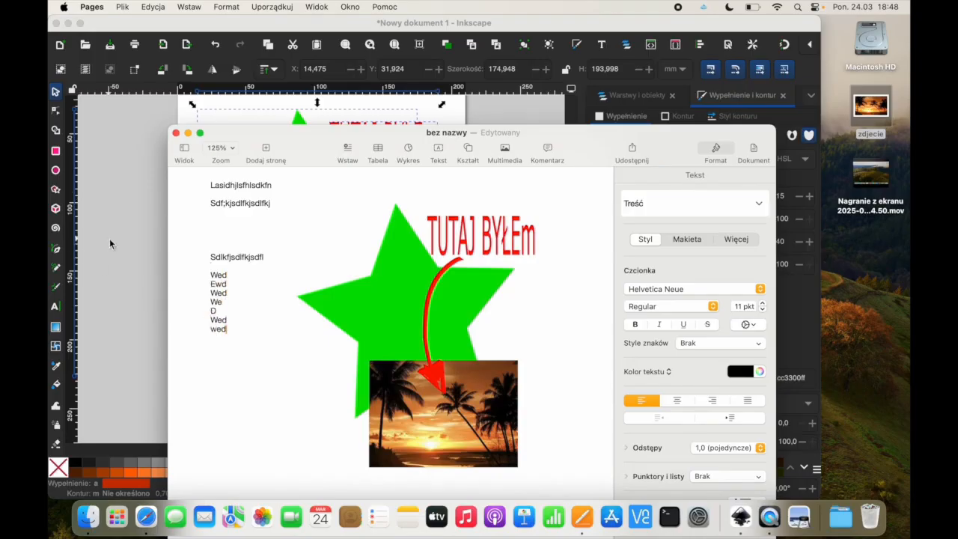
Switch back to Inkscape and delete the text, arrow, sunset picture and star from the page.
{"action": "left_click", "coordinate": [136, 247]}
{"action": "left_click_drag", "start_coordinate": [171, 118], "coordinate": [442, 361]}
{"action": "key", "text": "Delete"}
{"action": "left_click", "coordinate": [341, 338]}
{"action": "key", "text": "Delete"}
{"action": "left_click", "coordinate": [315, 235]}
{"action": "key", "text": "Delete"}
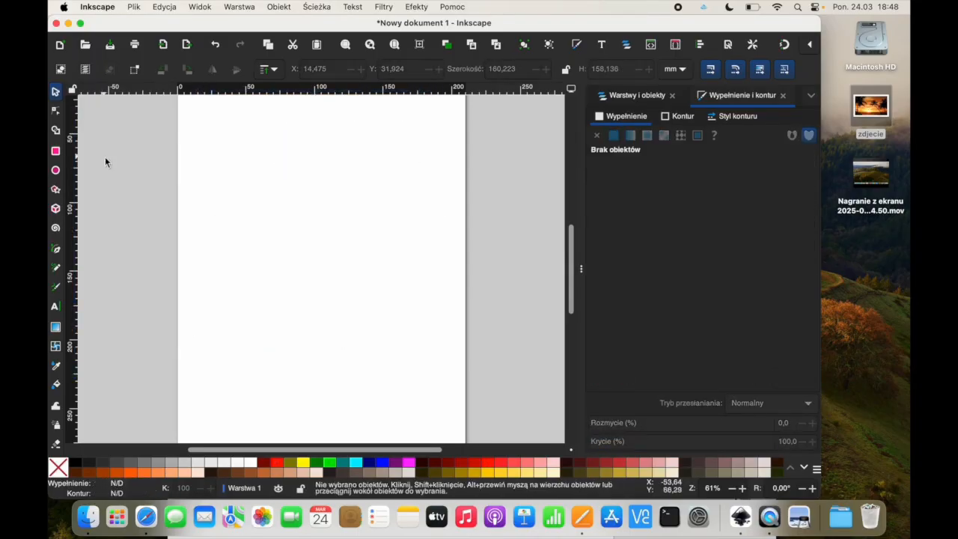
Draw a wide brown-orange ellipse (c87137) about 82 × 31 mm in the middle of the page.
{"action": "left_click", "coordinate": [55, 170]}
{"action": "left_click", "coordinate": [270, 473]}
{"action": "left_click_drag", "start_coordinate": [330, 305], "coordinate": [318, 295]}
{"action": "left_click_drag", "start_coordinate": [263, 267], "coordinate": [375, 309]}
{"action": "left_click", "coordinate": [56, 91]}
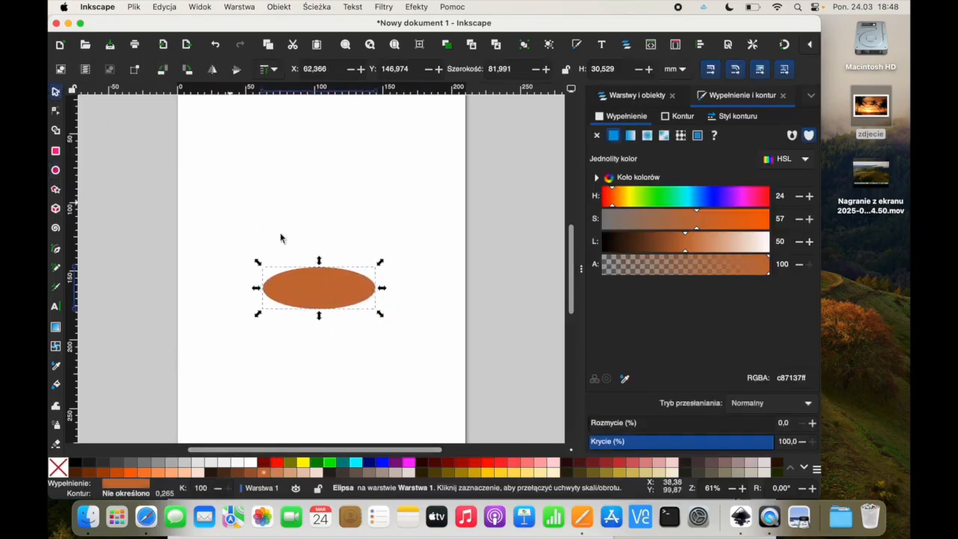
Add smaller ellipse copies: one about 48 × 19 mm at upper left and two tilted ones, about 14 × 17 mm, above.
{"action": "key", "text": "ctrl+v"}
{"action": "left_click_drag", "start_coordinate": [323, 250], "coordinate": [354, 193]}
{"action": "key", "text": "super+d"}
{"action": "left_click", "coordinate": [333, 173]}
{"action": "left_click", "coordinate": [327, 156]}
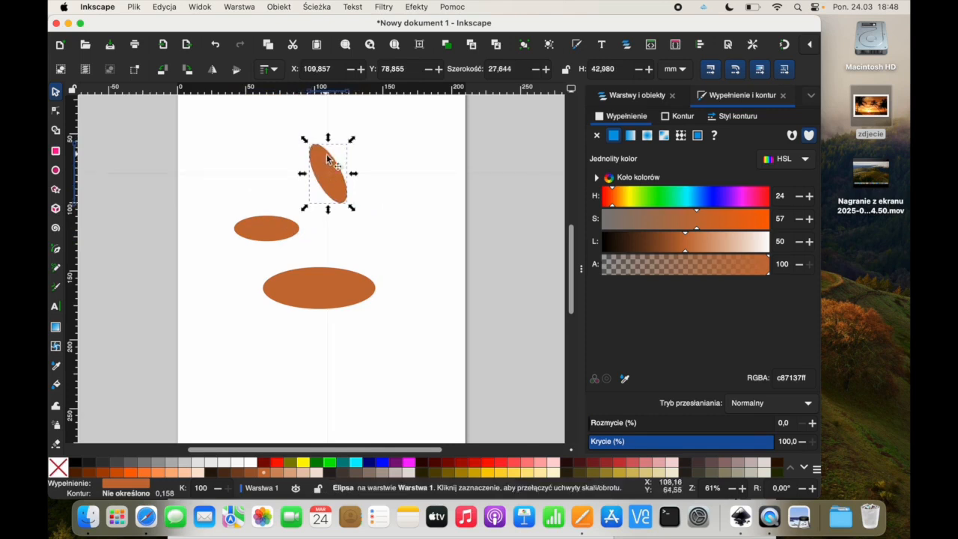
{"action": "left_click_drag", "start_coordinate": [304, 139], "coordinate": [343, 186]}
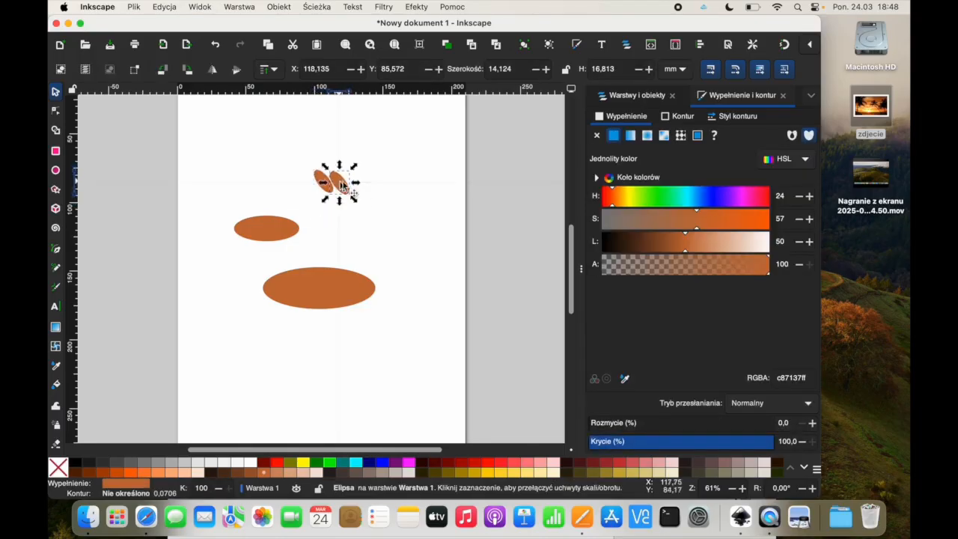
Duplicate the 48 × 19 mm ellipse, move the copy to the right and reshape it to about 22 × 21 mm.
{"action": "left_click", "coordinate": [377, 206]}
{"action": "left_click", "coordinate": [275, 236]}
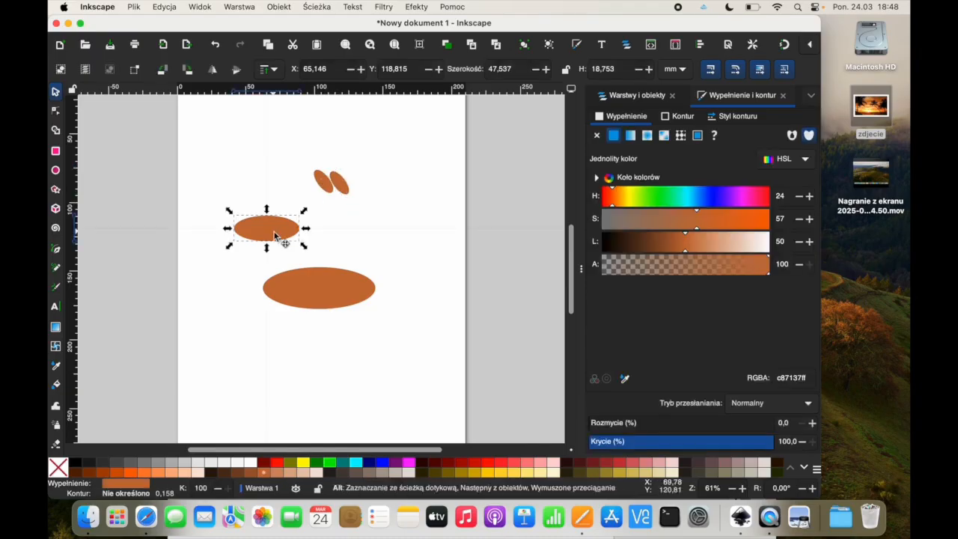
{"action": "key", "text": "ctrl+d"}
{"action": "left_click_drag", "start_coordinate": [268, 222], "coordinate": [389, 222]}
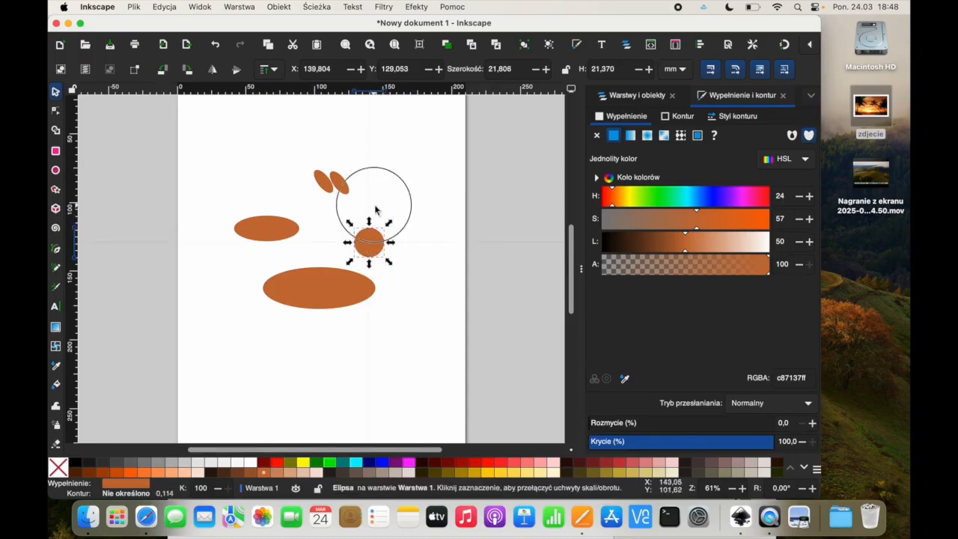
Draw a circle about 9.6 mm wide, fill it white and place it over the round brown shape.
{"action": "left_click", "coordinate": [81, 196]}
{"action": "left_click", "coordinate": [55, 171]}
{"action": "left_click_drag", "start_coordinate": [320, 238], "coordinate": [323, 241]}
{"action": "key", "text": "s"}
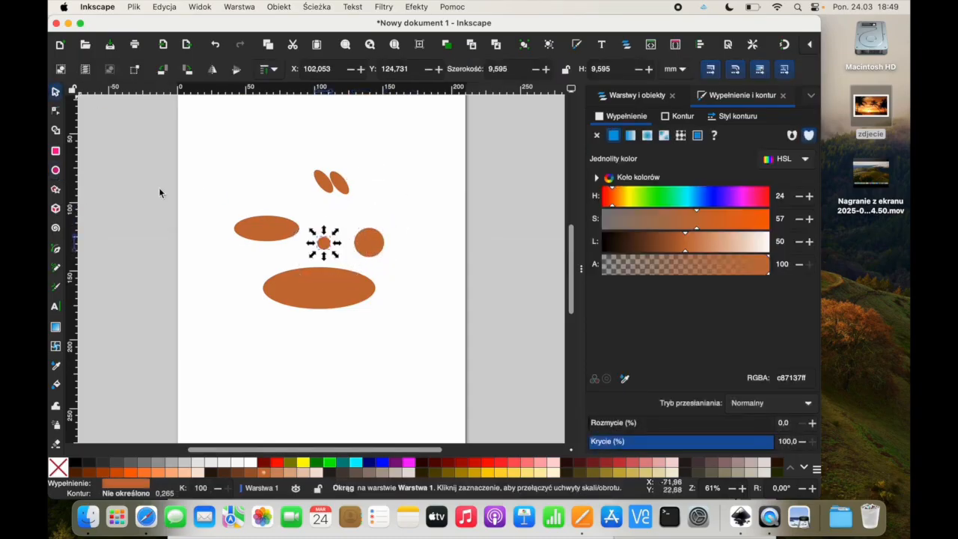
{"action": "left_click", "coordinate": [247, 465]}
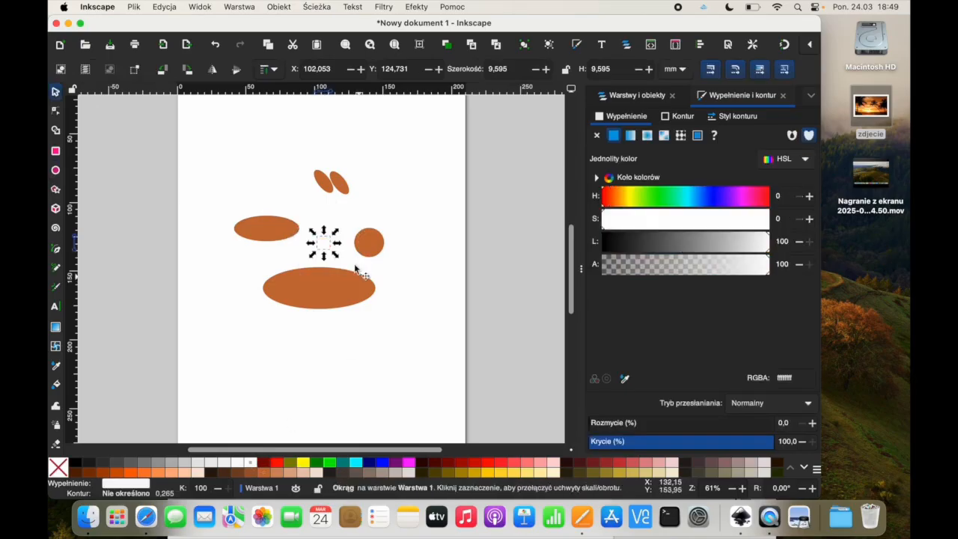
{"action": "left_click_drag", "start_coordinate": [324, 251], "coordinate": [369, 250]}
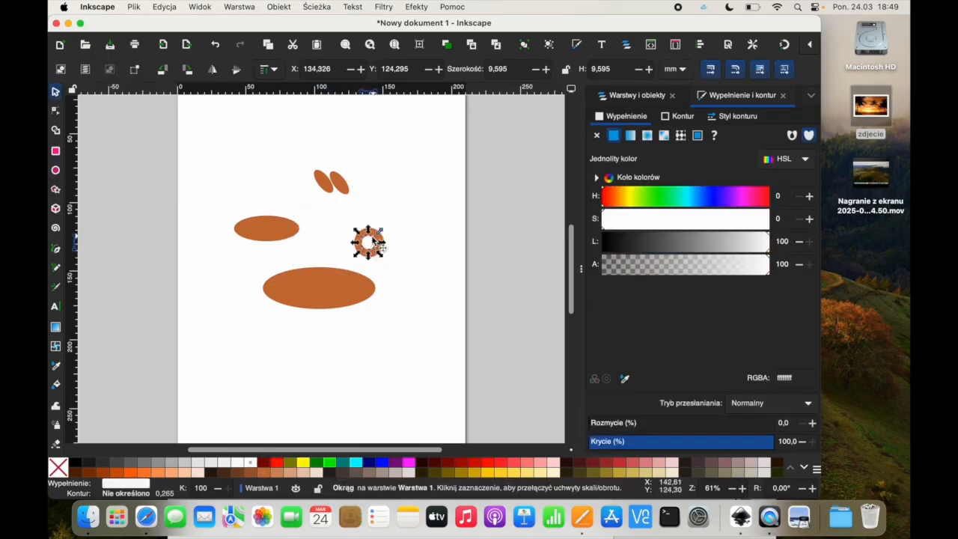
Fill the round brown shape black and position the white circle inside it to form an eye.
{"action": "left_click", "coordinate": [314, 239]}
{"action": "left_click", "coordinate": [362, 255]}
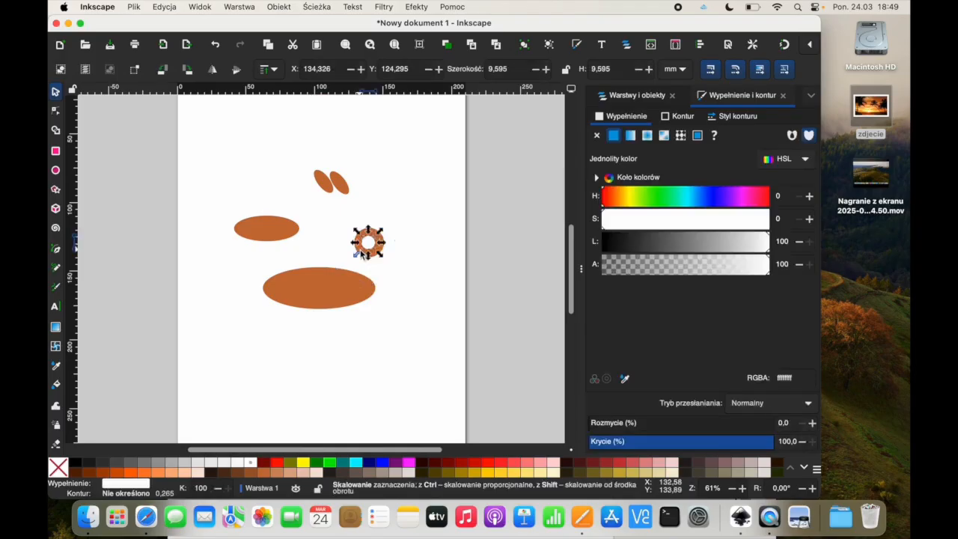
{"action": "left_click_drag", "start_coordinate": [366, 243], "coordinate": [381, 253]}
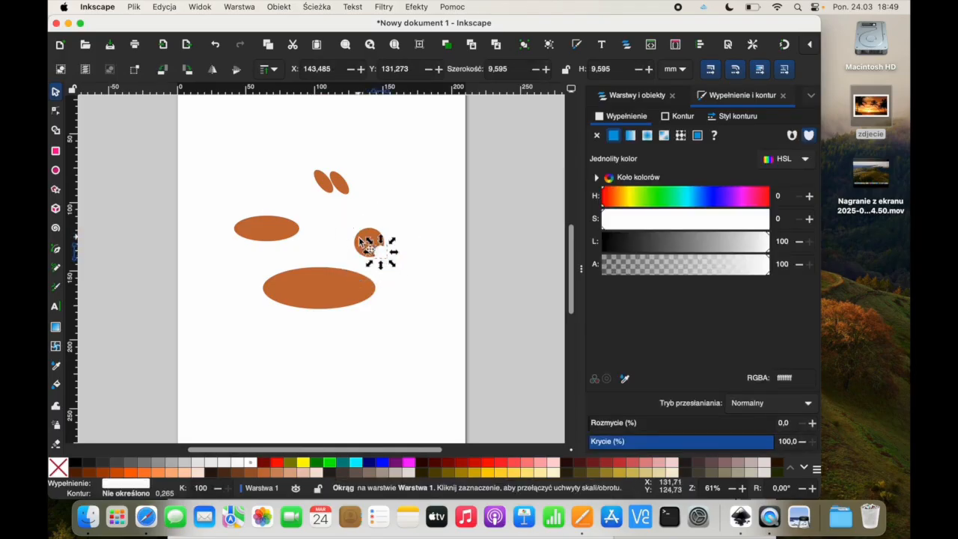
{"action": "left_click", "coordinate": [359, 239]}
{"action": "left_click", "coordinate": [75, 463]}
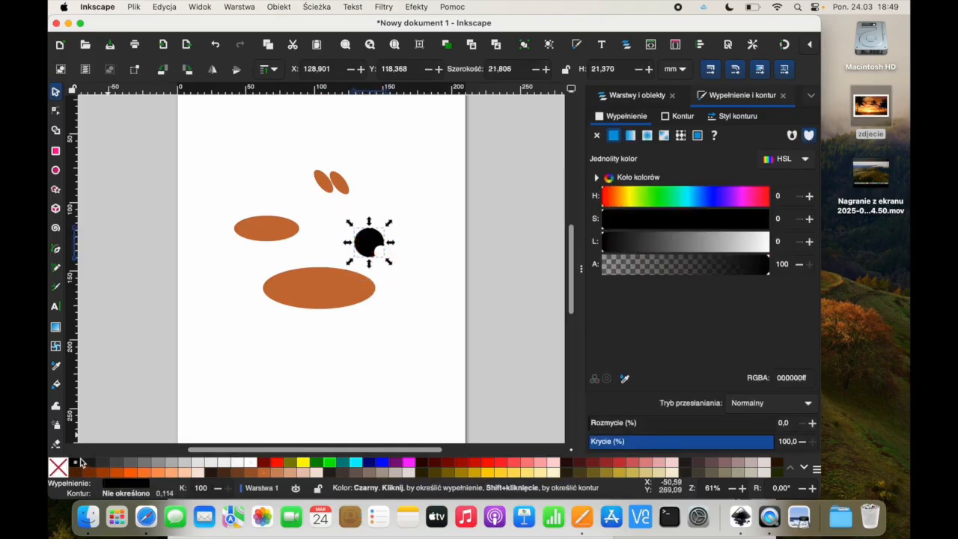
{"action": "left_click_drag", "start_coordinate": [380, 255], "coordinate": [367, 243]}
Select the black round shape together with the white circle and group them.
{"action": "left_click_drag", "start_coordinate": [336, 211], "coordinate": [366, 245]}
{"action": "left_click", "coordinate": [404, 266]}
{"action": "left_click", "coordinate": [342, 220]}
{"action": "left_click_drag", "start_coordinate": [337, 214], "coordinate": [401, 263]}
{"action": "right_click", "coordinate": [382, 247]}
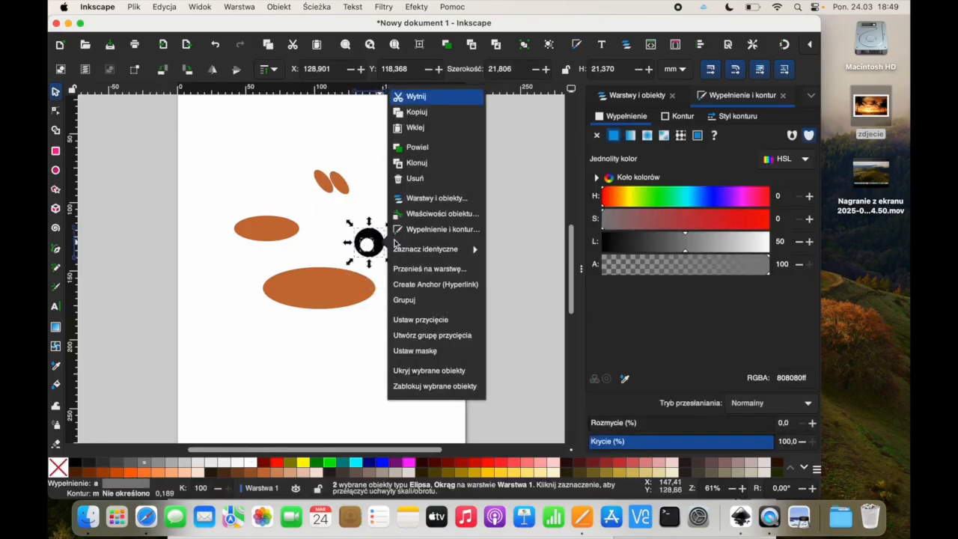
{"action": "left_click", "coordinate": [417, 302]}
Flatten the grouped eye and place a slightly tilted duplicate, about 21 × 14 mm, to its right.
{"action": "left_click_drag", "start_coordinate": [367, 225], "coordinate": [381, 269]}
{"action": "key", "text": "super+d"}
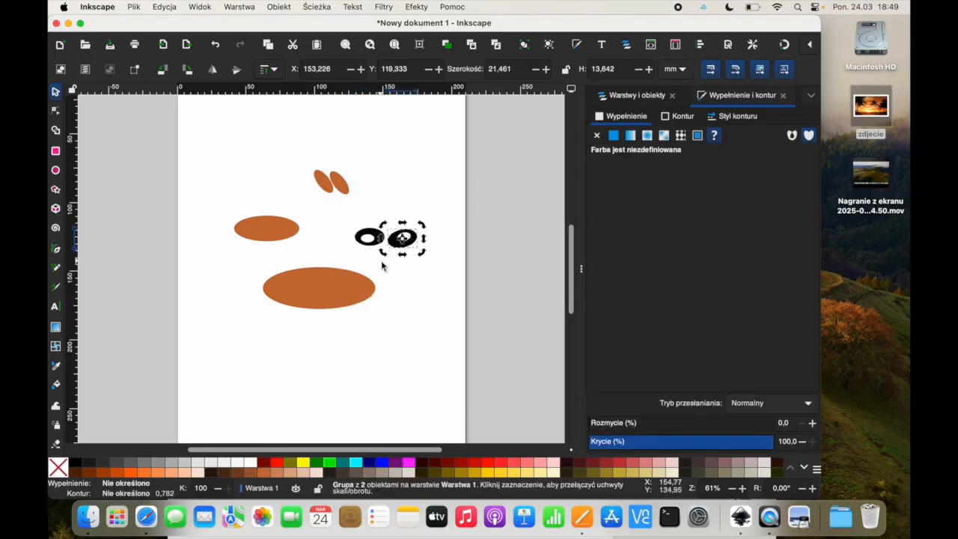
Duplicate one of the two small brown ellipses, tilt the copy and place it right of the body as a tail about 11 × 19 mm.
{"action": "left_click", "coordinate": [339, 186]}
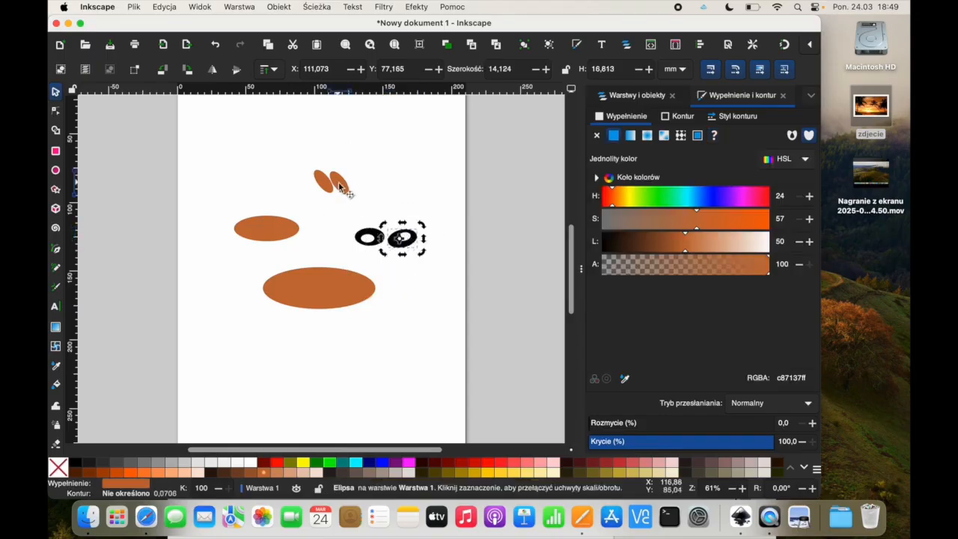
{"action": "key", "text": "super+d"}
{"action": "left_click_drag", "start_coordinate": [341, 186], "coordinate": [419, 301]}
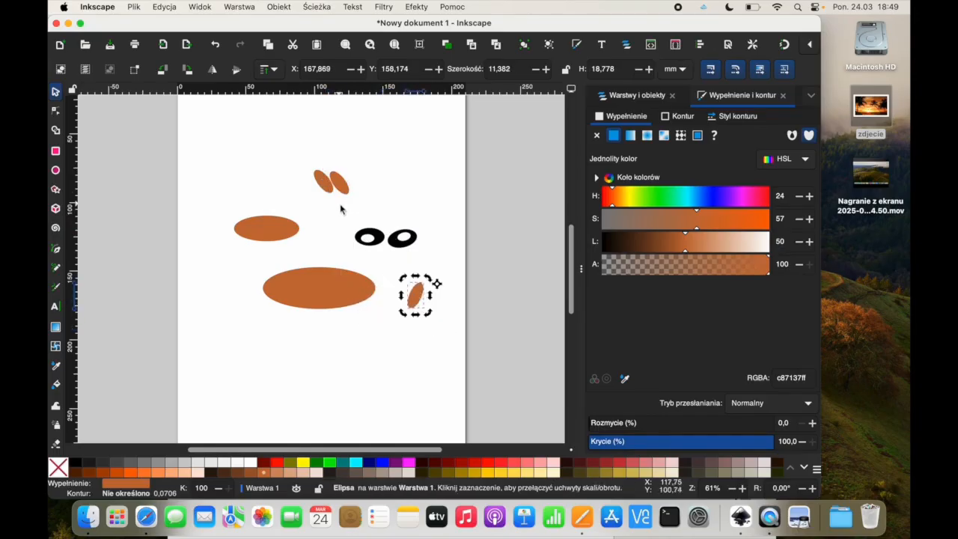
Create two enlarged copies of the small tilted ellipse below the body, about 21 × 50 mm, each at a slightly different tilt.
{"action": "left_click", "coordinate": [327, 187]}
{"action": "left_click_drag", "start_coordinate": [327, 187], "coordinate": [246, 408]}
{"action": "key", "text": "super+c"}
{"action": "key", "text": "super+v"}
{"action": "left_click_drag", "start_coordinate": [221, 364], "coordinate": [316, 375]}
{"action": "left_click", "coordinate": [246, 396]}
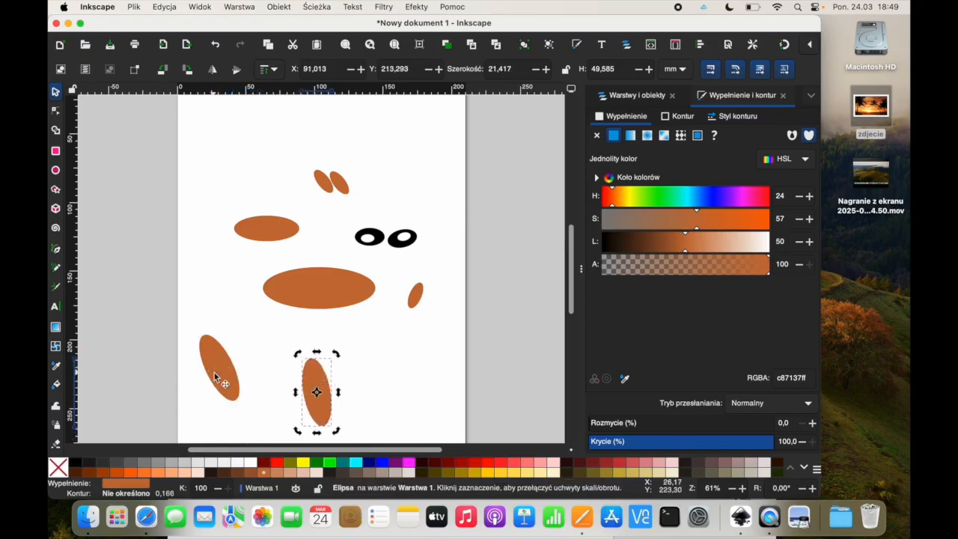
Place a steep copy of the long ellipse as the neck above the body and enlarge the head ellipse to meet it.
{"action": "left_click", "coordinate": [214, 373]}
{"action": "left_click_drag", "start_coordinate": [216, 374], "coordinate": [287, 247]}
{"action": "left_click", "coordinate": [244, 218]}
{"action": "left_click", "coordinate": [250, 224]}
{"action": "left_click_drag", "start_coordinate": [229, 213], "coordinate": [219, 204]}
Attach two long ellipses under the body as legs and the small tilted ellipse at its right end as a tail.
{"action": "left_click", "coordinate": [314, 357]}
{"action": "left_click_drag", "start_coordinate": [261, 403], "coordinate": [353, 330]}
{"action": "left_click_drag", "start_coordinate": [223, 378], "coordinate": [313, 337]}
{"action": "left_click_drag", "start_coordinate": [417, 302], "coordinate": [380, 279]}
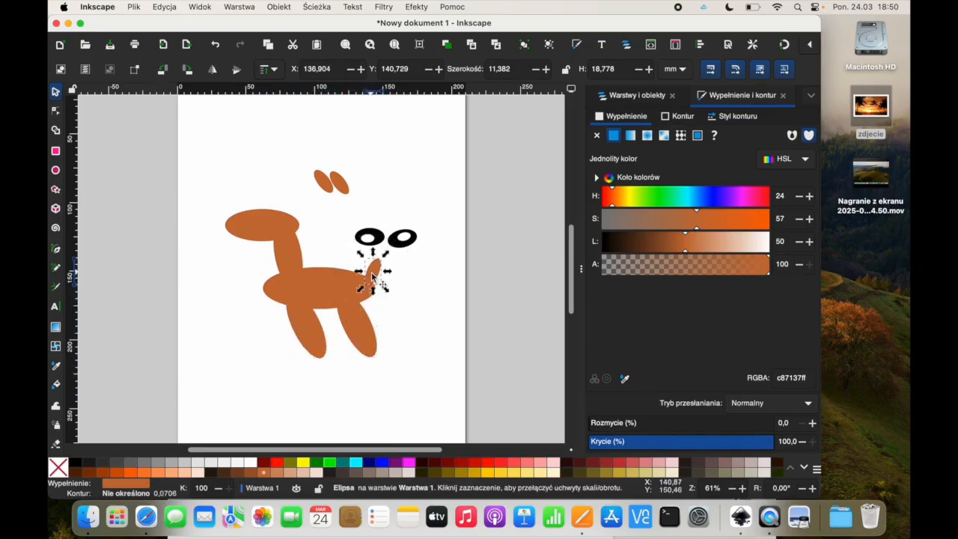
Narrow the pair of eyes to about 24 × 14 mm, set them on the head and attach the two small ellipses above as ears.
{"action": "left_click", "coordinate": [421, 256]}
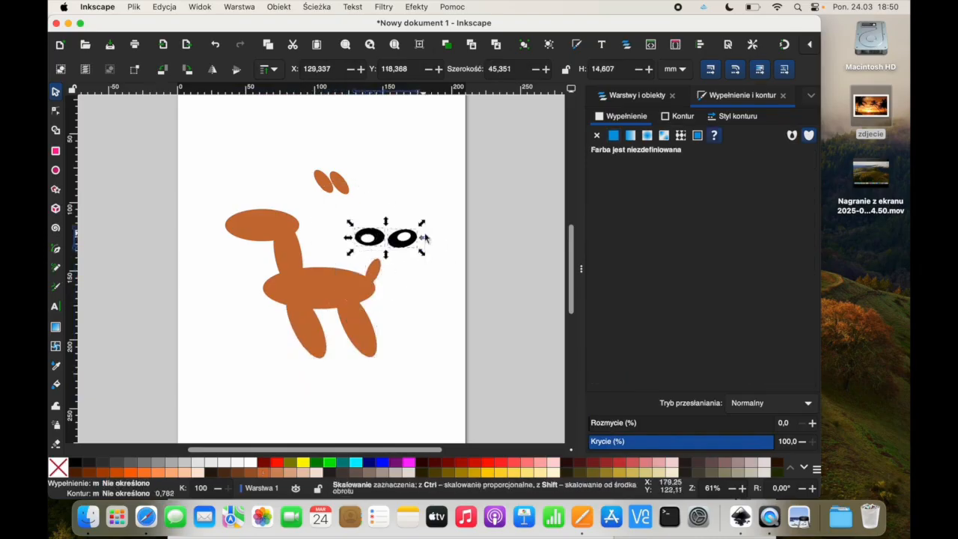
{"action": "left_click_drag", "start_coordinate": [424, 228], "coordinate": [238, 229]}
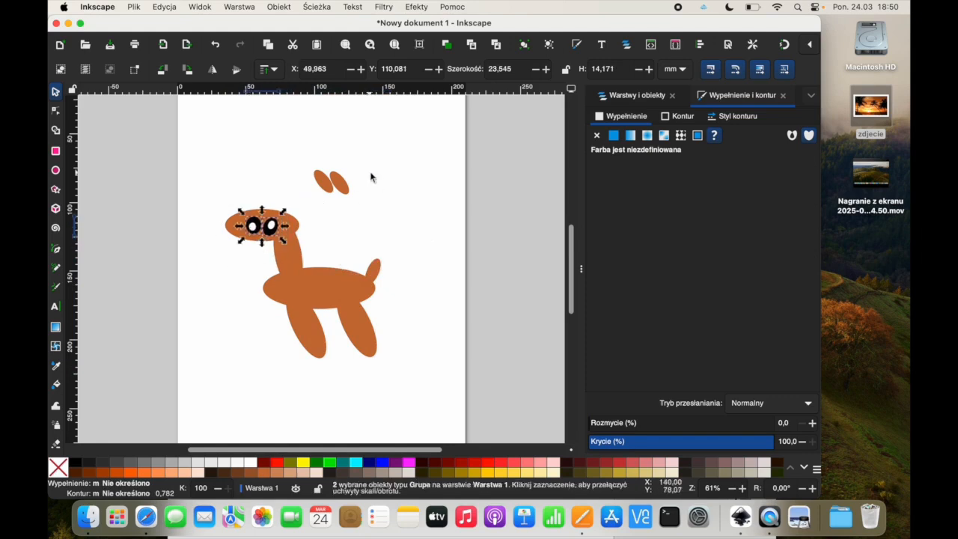
{"action": "left_click_drag", "start_coordinate": [322, 179], "coordinate": [255, 203]}
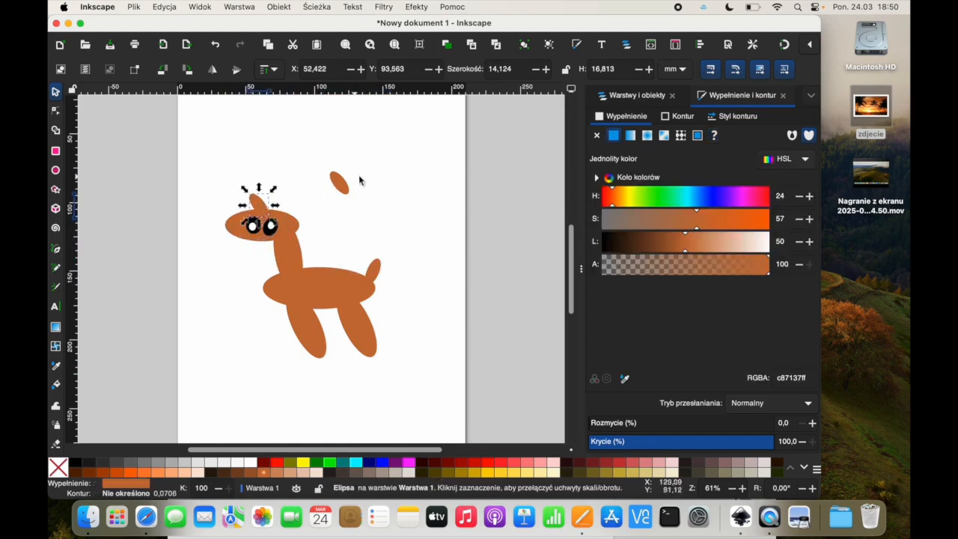
{"action": "left_click_drag", "start_coordinate": [345, 188], "coordinate": [282, 213]}
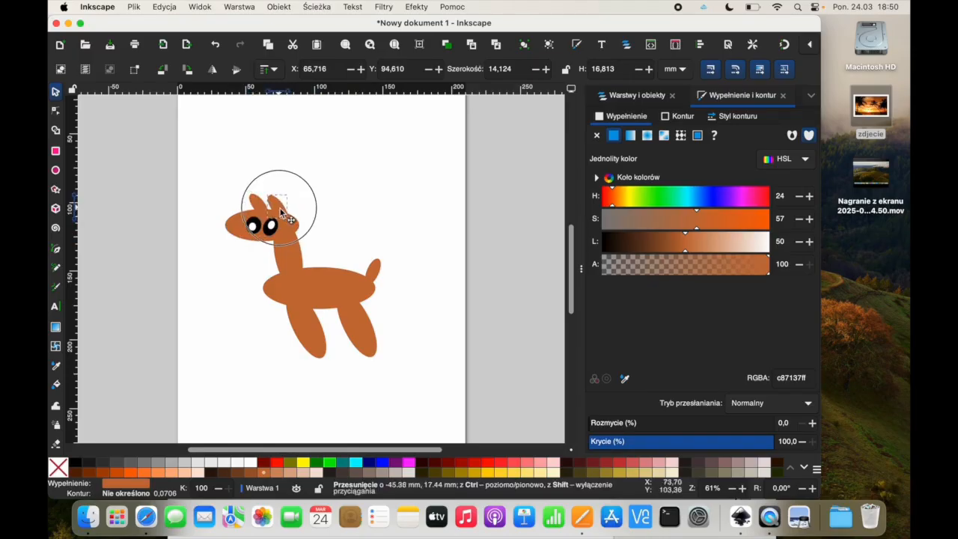
{"action": "left_click", "coordinate": [361, 209]}
Group all the parts of the llama and scale the group down to about 83 × 85 mm.
{"action": "left_click_drag", "start_coordinate": [203, 169], "coordinate": [430, 384]}
{"action": "right_click", "coordinate": [359, 322]}
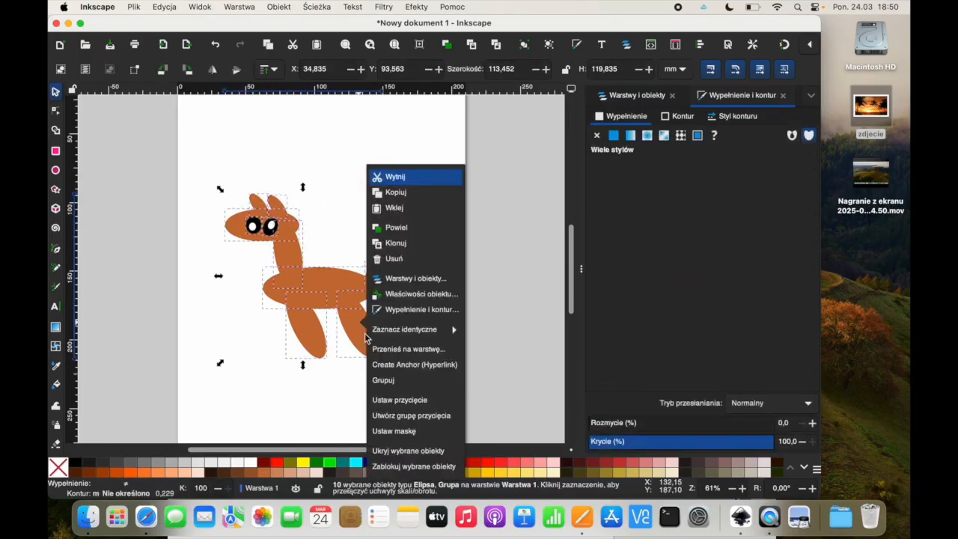
{"action": "left_click", "coordinate": [390, 382]}
{"action": "left_click_drag", "start_coordinate": [350, 318], "coordinate": [330, 241]}
{"action": "left_click_drag", "start_coordinate": [366, 285], "coordinate": [322, 236]}
{"action": "left_click_drag", "start_coordinate": [277, 183], "coordinate": [357, 276]}
Copy the llama and paste three duplicates so that four llamas stand in two rows.
{"action": "key", "text": "super+c"}
{"action": "key", "text": "super+v"}
{"action": "key", "text": "super+v"}
{"action": "key", "text": "super+v"}
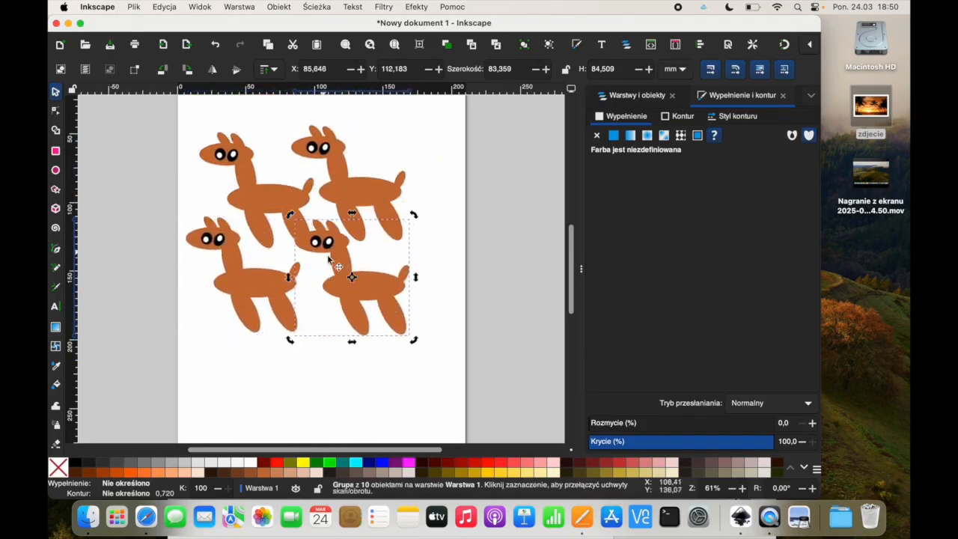
Shrink the lower-right llama to about 57 mm wide and mirror it horizontally.
{"action": "left_click_drag", "start_coordinate": [290, 216], "coordinate": [325, 259]}
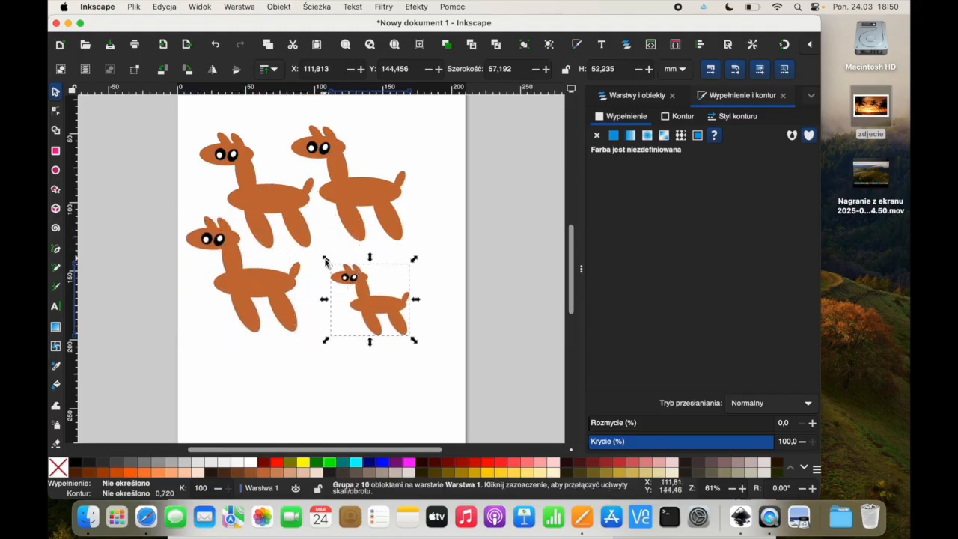
{"action": "left_click_drag", "start_coordinate": [324, 300], "coordinate": [352, 280]}
{"action": "left_click", "coordinate": [396, 336]}
Scale all four llamas together to about 138 × 122 mm and move them to the upper middle of the page.
{"action": "left_click_drag", "start_coordinate": [160, 111], "coordinate": [461, 368]}
{"action": "left_click_drag", "start_coordinate": [369, 195], "coordinate": [398, 208]}
{"action": "left_click_drag", "start_coordinate": [211, 136], "coordinate": [241, 182]}
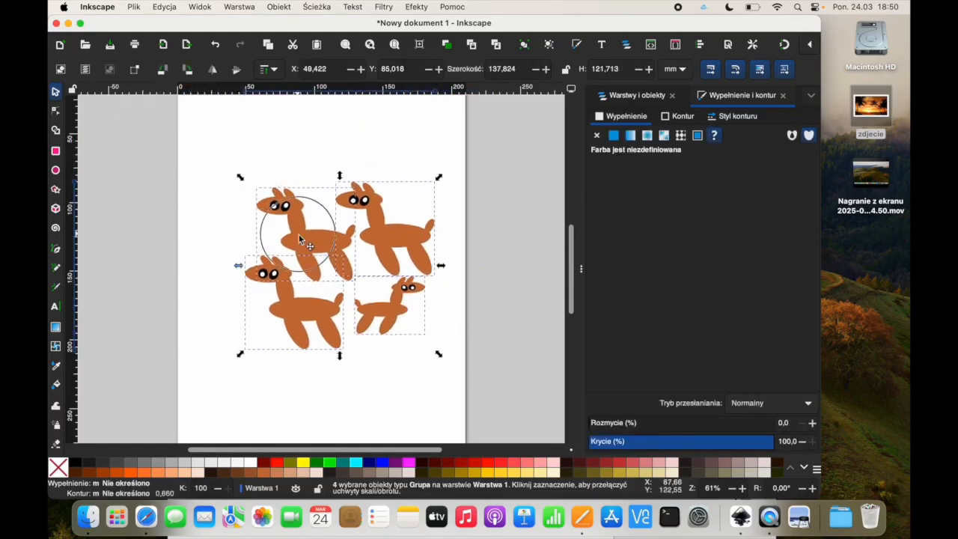
{"action": "left_click_drag", "start_coordinate": [299, 234], "coordinate": [280, 198]}
{"action": "key", "text": "Escape"}
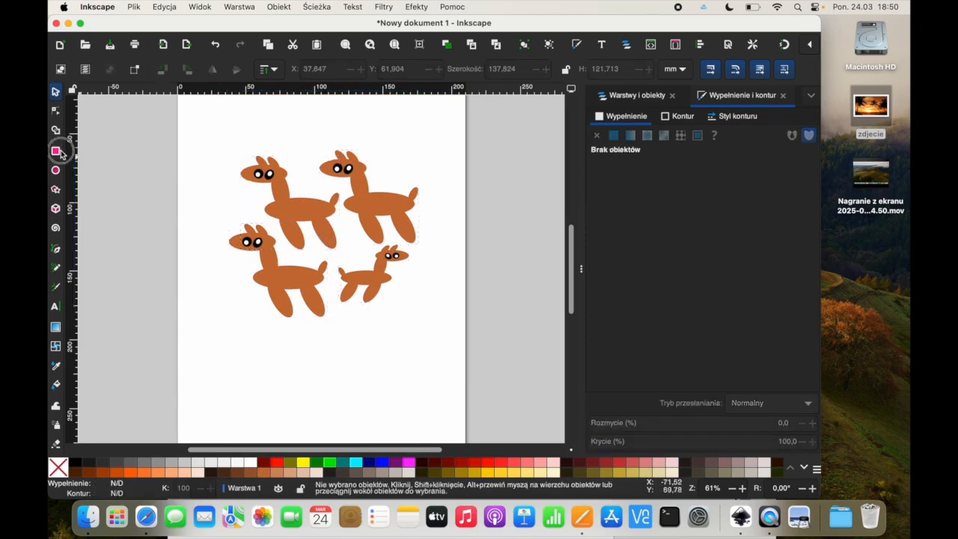
Draw a rectangle about 234 × 62 mm across the upper llamas and fill it dark green.
{"action": "left_click", "coordinate": [59, 152]}
{"action": "left_click_drag", "start_coordinate": [147, 139], "coordinate": [467, 222]}
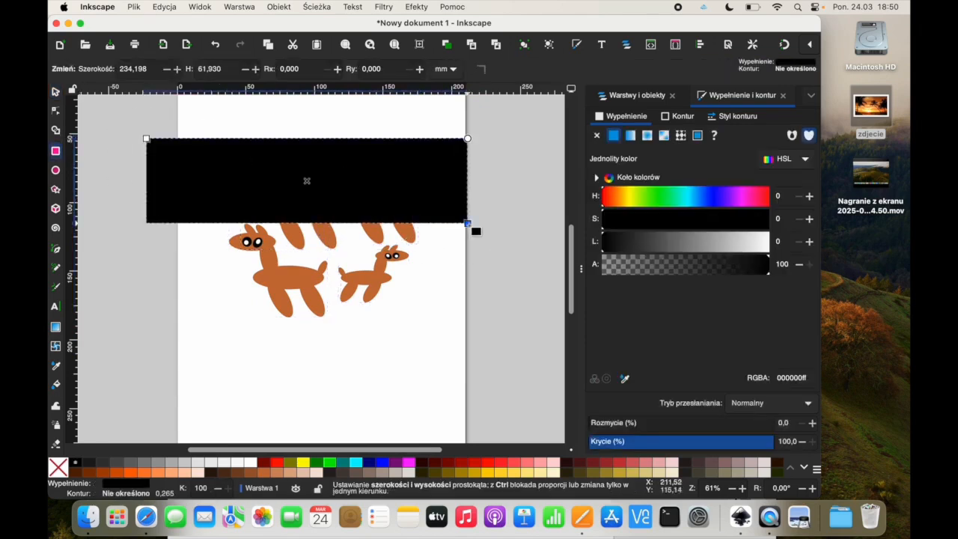
{"action": "left_click", "coordinate": [317, 463]}
{"action": "left_click_drag", "start_coordinate": [318, 462], "coordinate": [210, 221]}
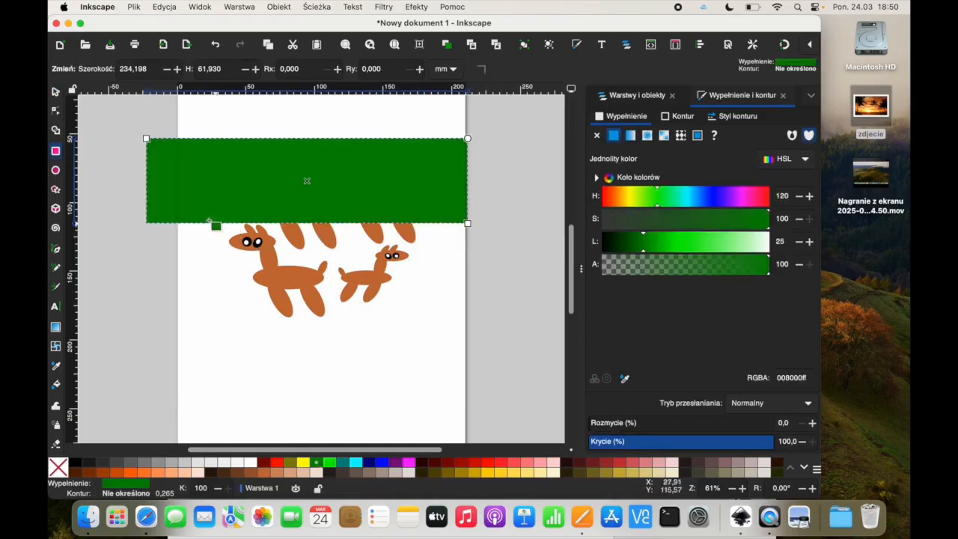
Tilt the green rectangle slightly counterclockwise and paste two copies stepped down and to the right.
{"action": "left_click", "coordinate": [56, 92]}
{"action": "left_click_drag", "start_coordinate": [142, 134], "coordinate": [134, 163]}
{"action": "left_click_drag", "start_coordinate": [192, 188], "coordinate": [334, 291]}
{"action": "key", "text": "super+c"}
{"action": "key", "text": "super+v"}
{"action": "key", "text": "super+v"}
Fill the lowest rectangle yellow and the middle rectangle red.
{"action": "left_click", "coordinate": [512, 361]}
{"action": "left_click", "coordinate": [481, 286]}
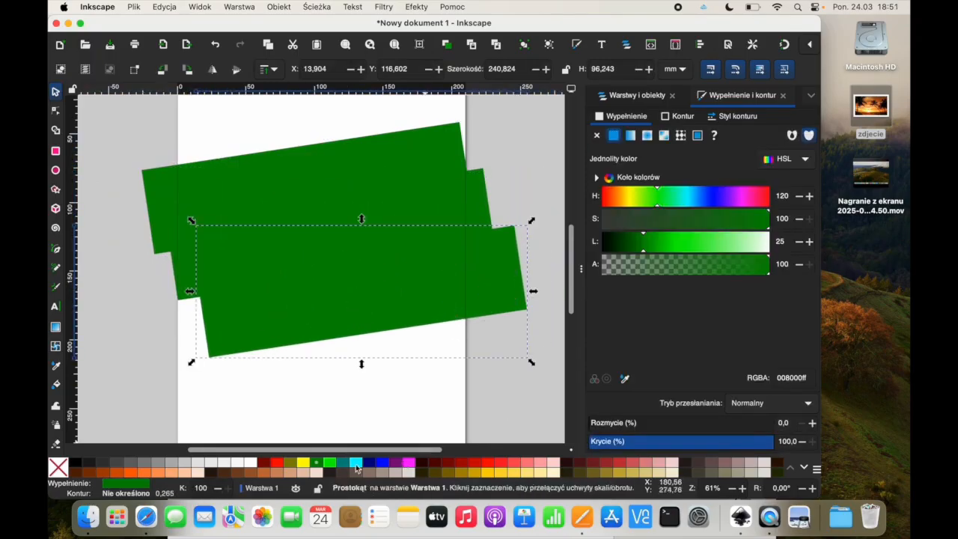
{"action": "left_click", "coordinate": [303, 462]}
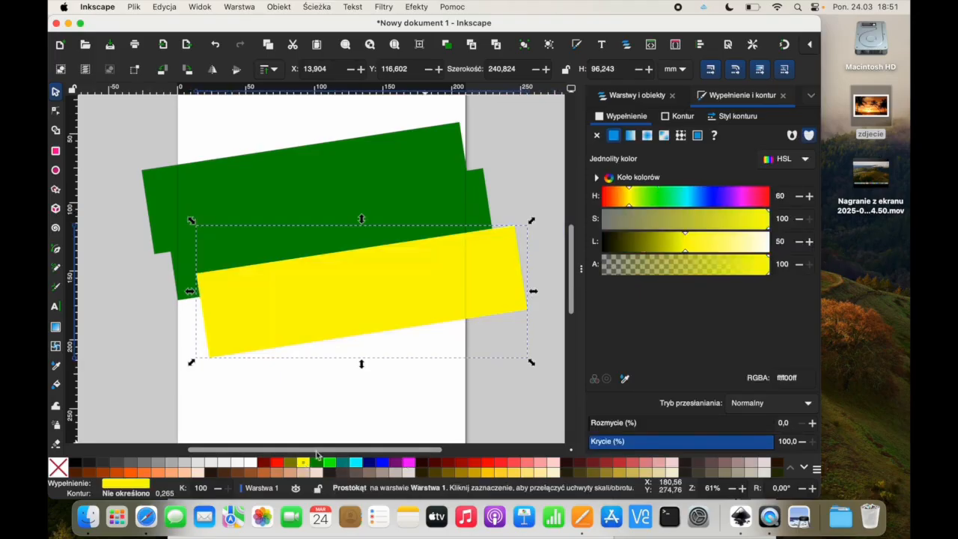
{"action": "left_click", "coordinate": [473, 204]}
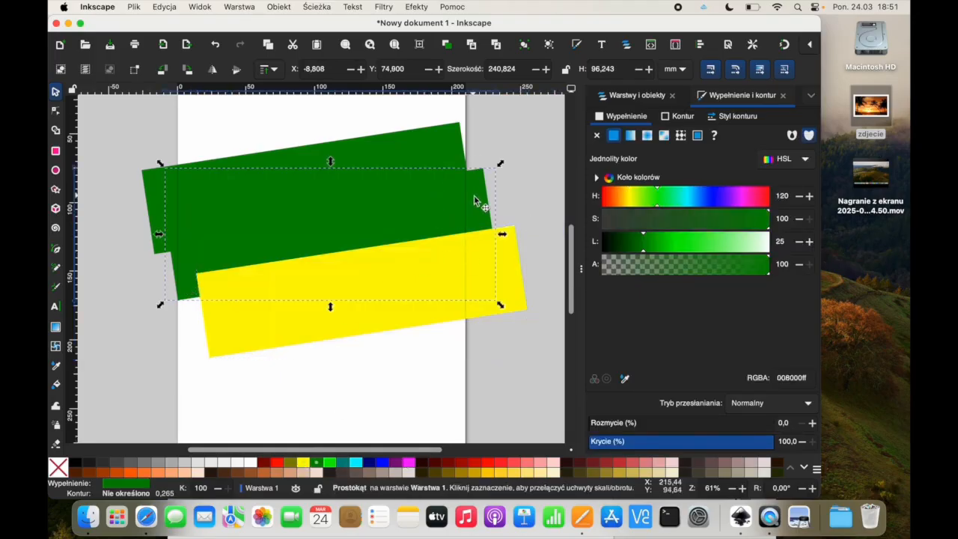
{"action": "left_click", "coordinate": [275, 463]}
{"action": "left_click", "coordinate": [166, 325]}
Select the yellow, red and green rectangles together and group them.
{"action": "left_click", "coordinate": [241, 324]}
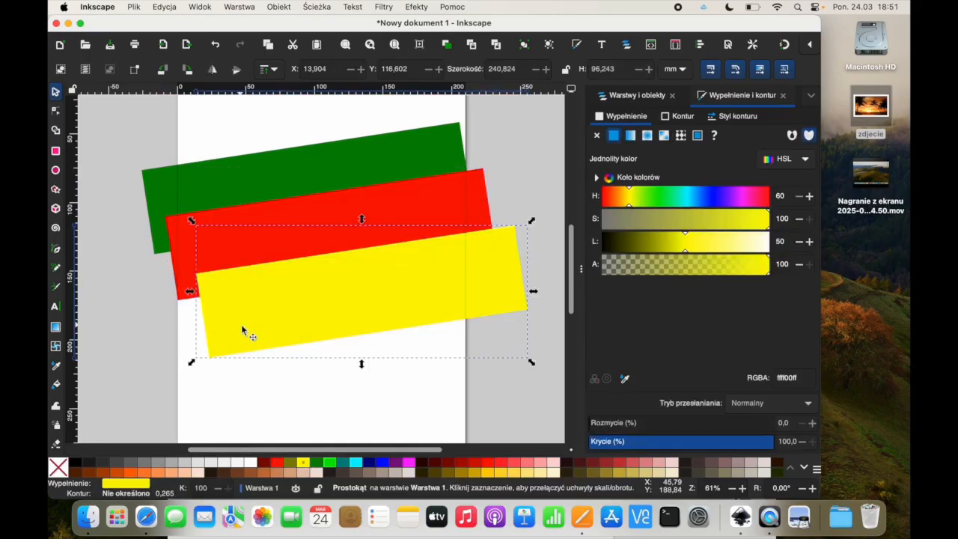
{"action": "left_click", "coordinate": [184, 272], "text": "shift"}
{"action": "left_click", "coordinate": [152, 186], "text": "shift"}
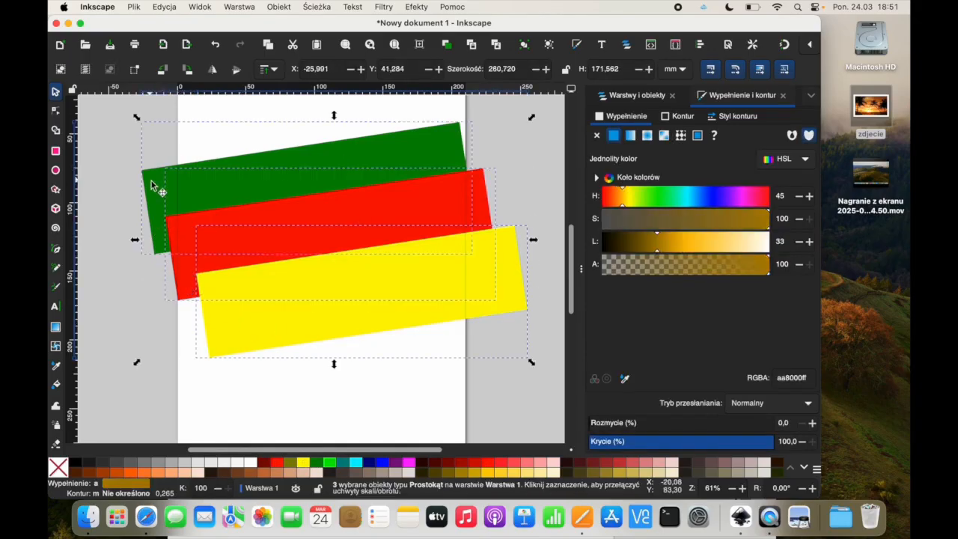
{"action": "right_click", "coordinate": [154, 187]}
{"action": "left_click", "coordinate": [194, 283]}
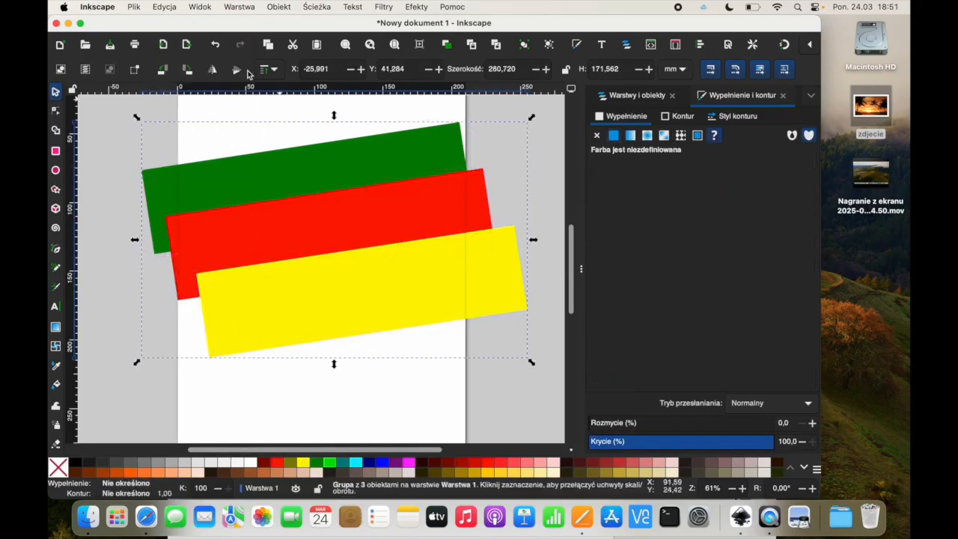
Lower the grouped stripes to the bottom of the stacking order, behind the llamas.
{"action": "key", "text": "Escape"}
{"action": "left_click", "coordinate": [266, 189]}
{"action": "left_click", "coordinate": [274, 70]}
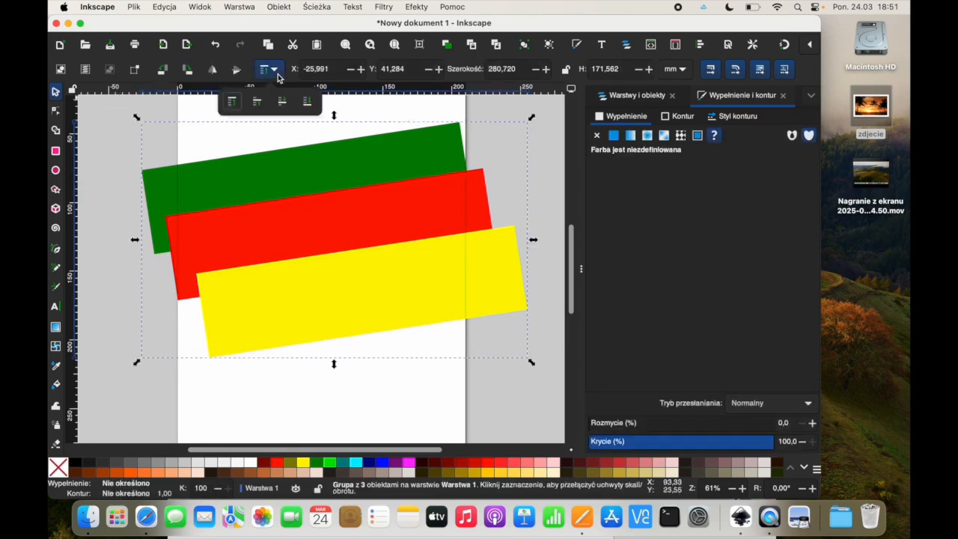
{"action": "left_click", "coordinate": [308, 103]}
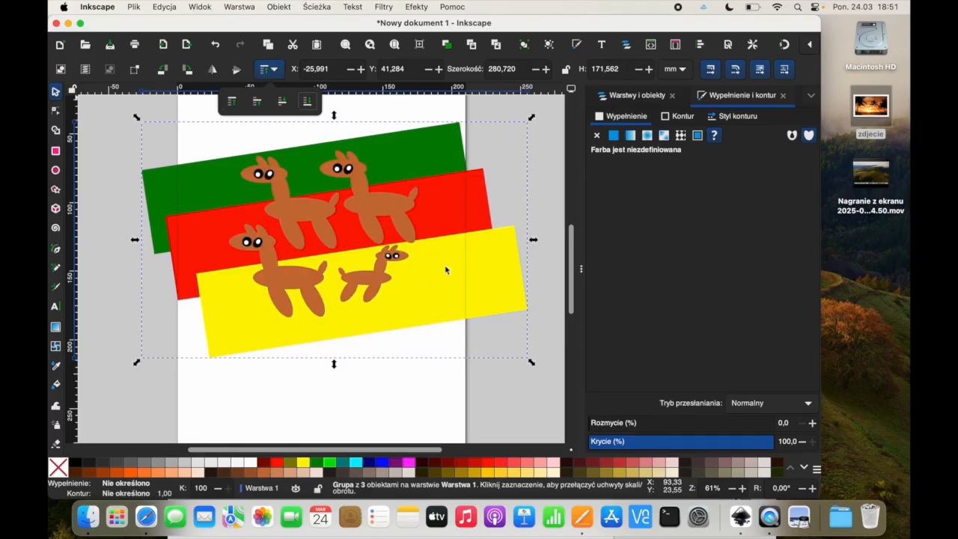
{"action": "left_click", "coordinate": [518, 369]}
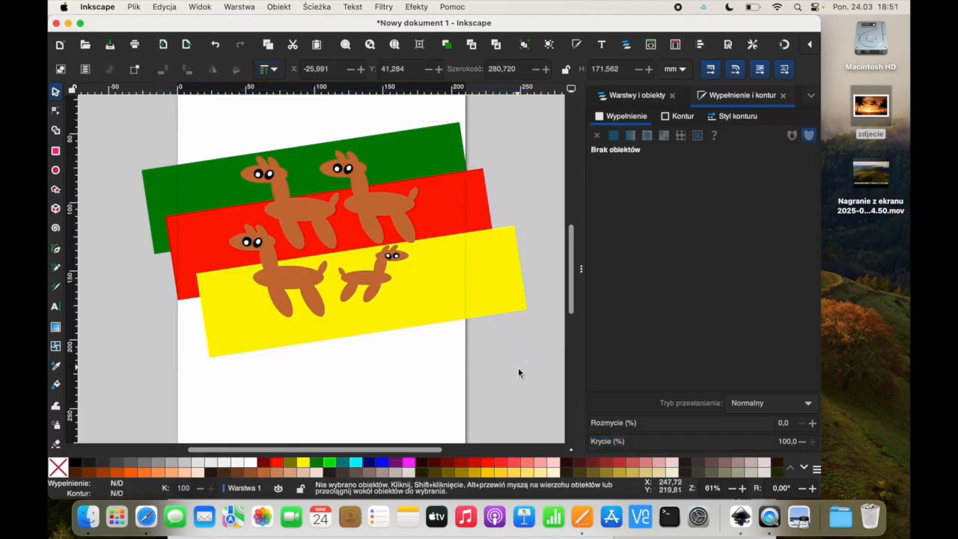
Scale the stripe group down to about 257 × 151 mm and position it behind the llamas.
{"action": "left_click", "coordinate": [494, 297]}
{"action": "left_click_drag", "start_coordinate": [533, 362], "coordinate": [499, 327]}
{"action": "left_click_drag", "start_coordinate": [449, 256], "coordinate": [455, 266]}
{"action": "left_click", "coordinate": [367, 406]}
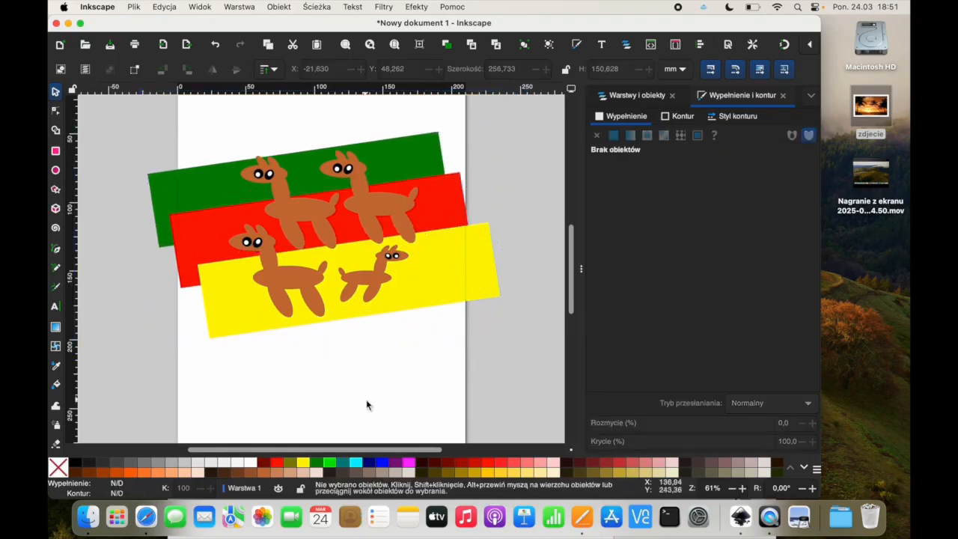
Add the dark brown text "LAMA inc." below the stripes and enlarge it to about 85 × 27 mm.
{"action": "left_click", "coordinate": [55, 307]}
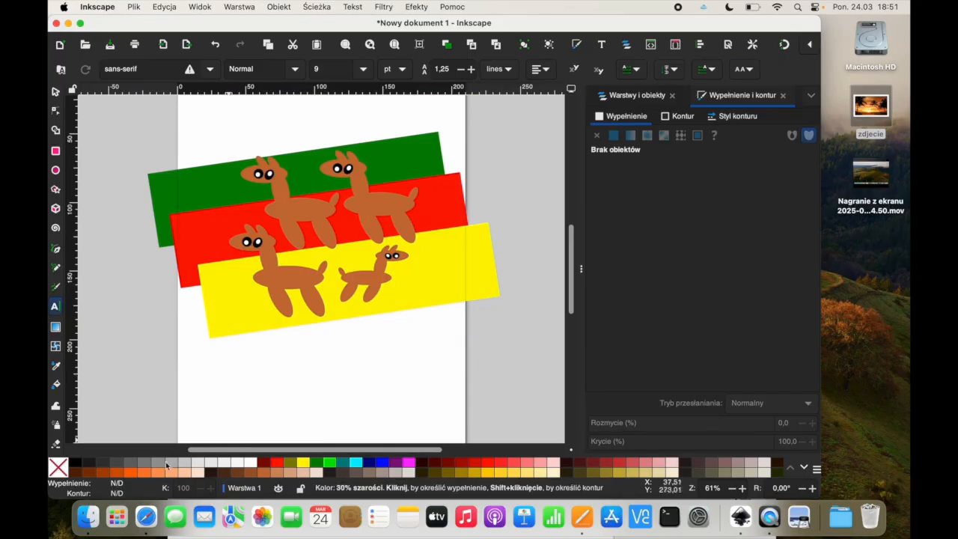
{"action": "left_click", "coordinate": [288, 364]}
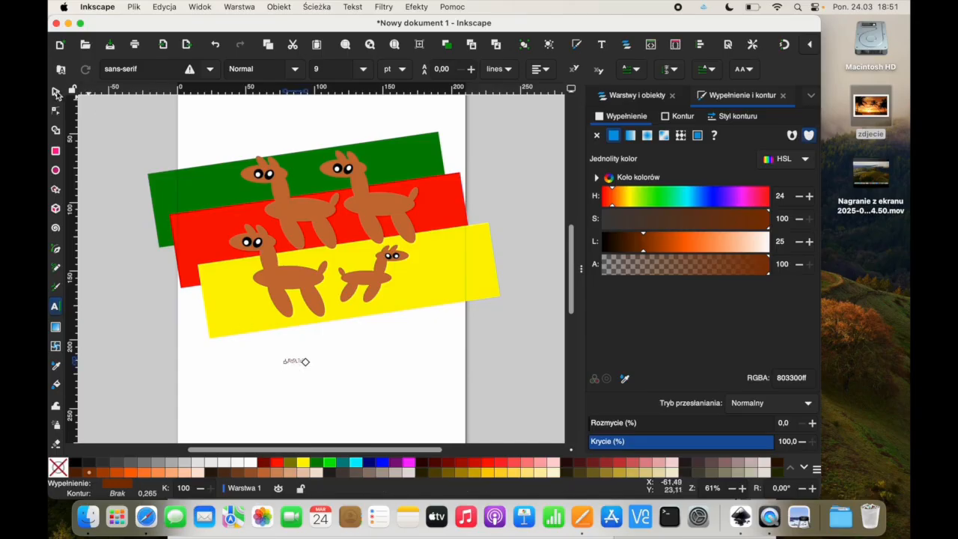
{"action": "left_click", "coordinate": [56, 91]}
{"action": "left_click_drag", "start_coordinate": [316, 378], "coordinate": [376, 349]}
{"action": "left_click", "coordinate": [376, 349]}
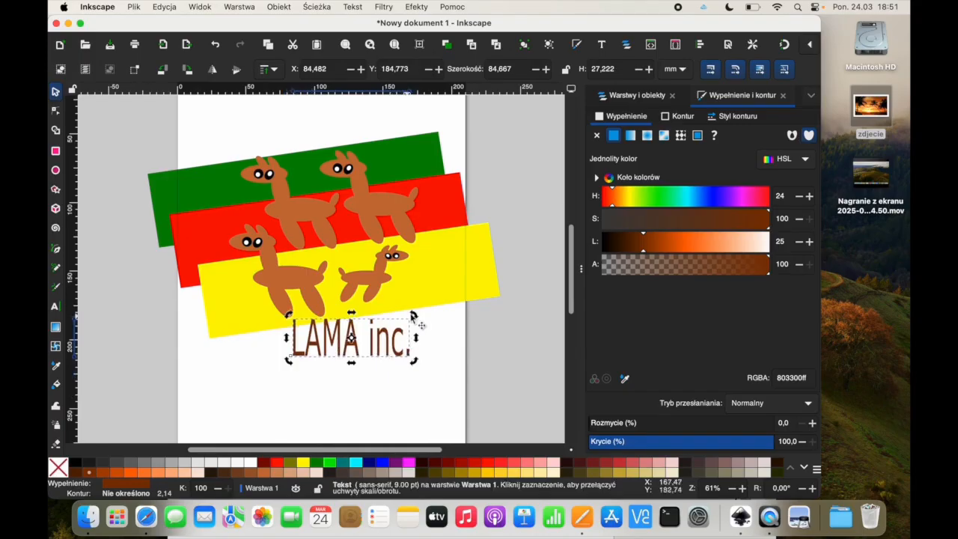
Tilt the "LAMA inc." text to match the stripes and place it at the lower-right edge of the yellow stripe.
{"action": "left_click_drag", "start_coordinate": [423, 316], "coordinate": [419, 307]}
{"action": "left_click", "coordinate": [404, 338]}
{"action": "left_click_drag", "start_coordinate": [345, 356], "coordinate": [394, 341]}
{"action": "left_click", "coordinate": [344, 365]}
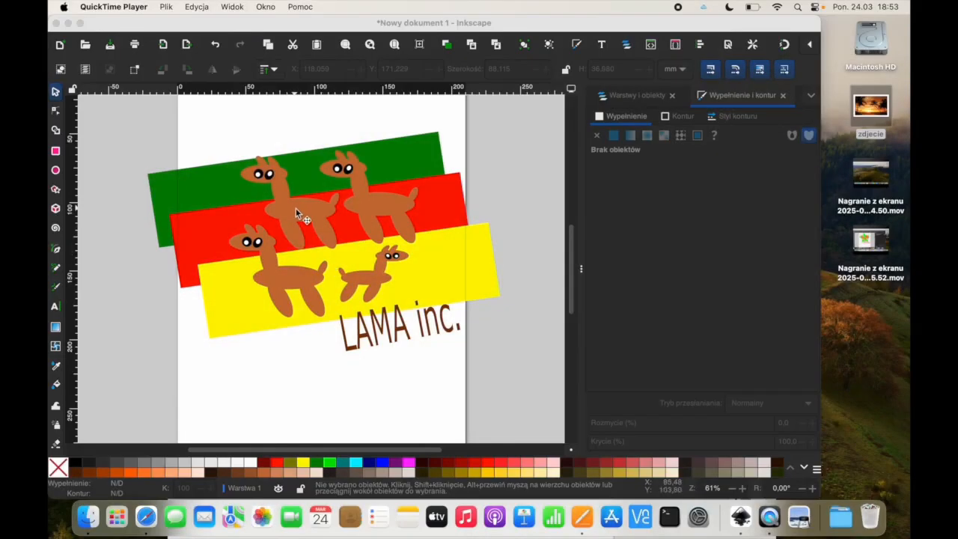
Move the lower-left llama off the page's left side and delete the other llamas, the text and the stripes.
{"action": "left_click", "coordinate": [259, 245]}
{"action": "left_click_drag", "start_coordinate": [291, 271], "coordinate": [137, 366]}
{"action": "left_click_drag", "start_coordinate": [148, 160], "coordinate": [408, 283]}
{"action": "key", "text": "Delete"}
{"action": "left_click_drag", "start_coordinate": [513, 381], "coordinate": [334, 221]}
{"action": "key", "text": "Delete"}
{"action": "left_click", "coordinate": [364, 283]}
{"action": "key", "text": "Delete"}
{"action": "left_click_drag", "start_coordinate": [126, 360], "coordinate": [133, 316]}
{"action": "left_click", "coordinate": [91, 206]}
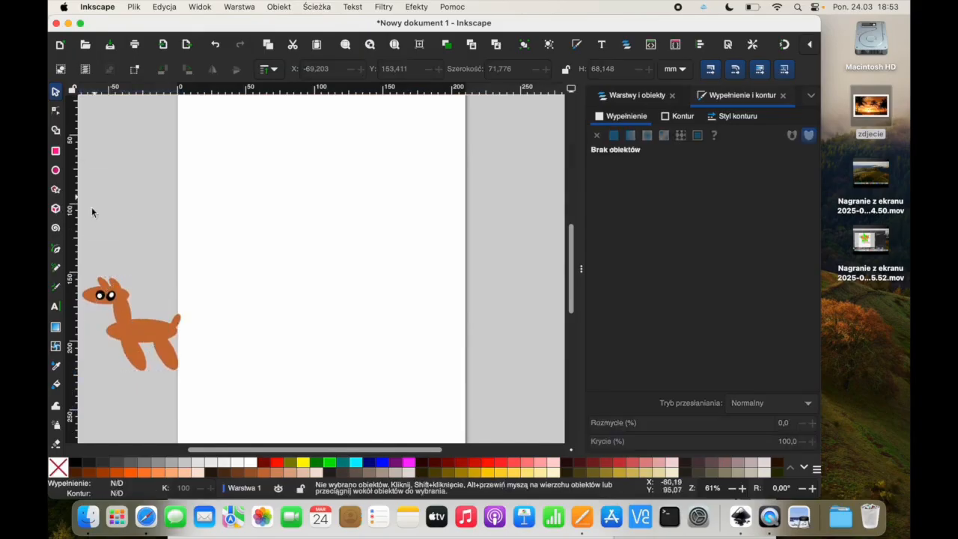
Draw a red S-shaped calligraphic stroke about 19 × 62 mm above the remaining llama.
{"action": "left_click", "coordinate": [56, 288]}
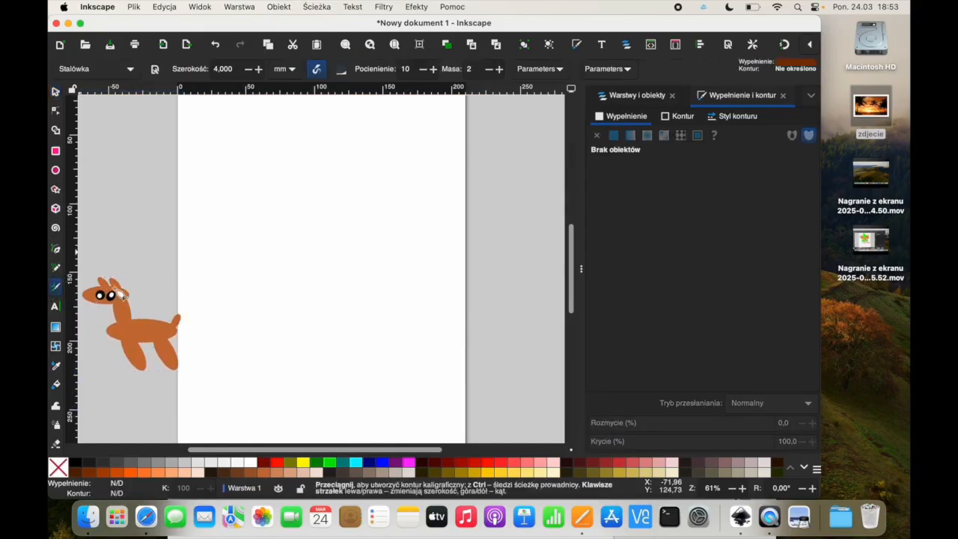
{"action": "left_click", "coordinate": [278, 462]}
{"action": "mouse_move", "coordinate": [160, 226]}
{"action": "left_mouse_down"}
{"action": "mouse_move", "coordinate": [171, 274]}
{"action": "mouse_move", "coordinate": [167, 300]}
{"action": "mouse_move", "coordinate": [152, 307]}
{"action": "left_mouse_up"}
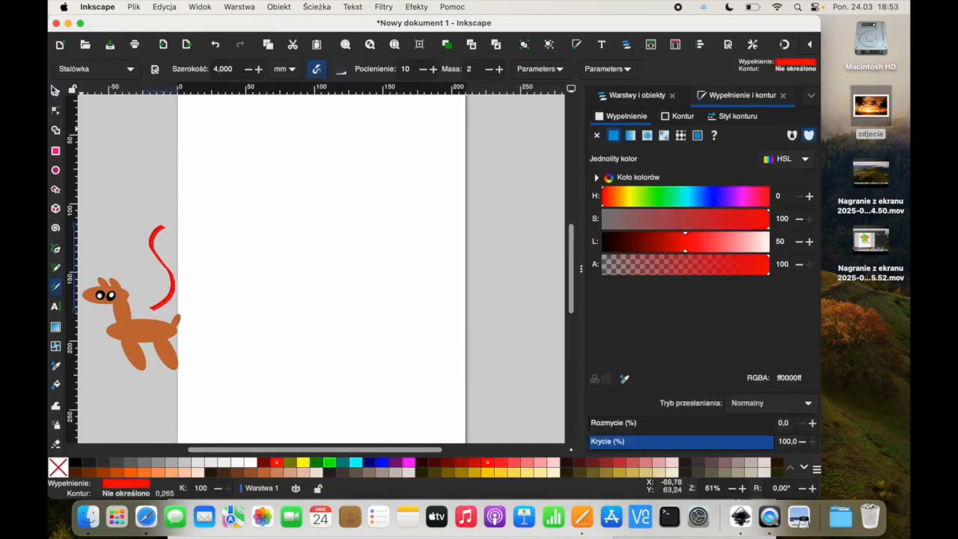
Move the red stroke onto the llama's back and lower it behind the llama.
{"action": "left_click", "coordinate": [55, 91]}
{"action": "left_click_drag", "start_coordinate": [153, 243], "coordinate": [140, 274]}
{"action": "left_click", "coordinate": [280, 73]}
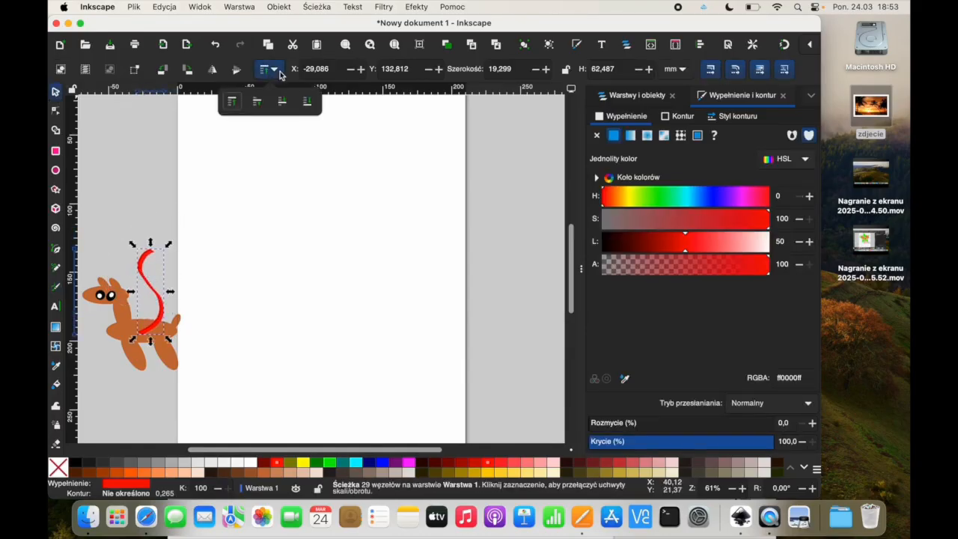
{"action": "left_click", "coordinate": [145, 200]}
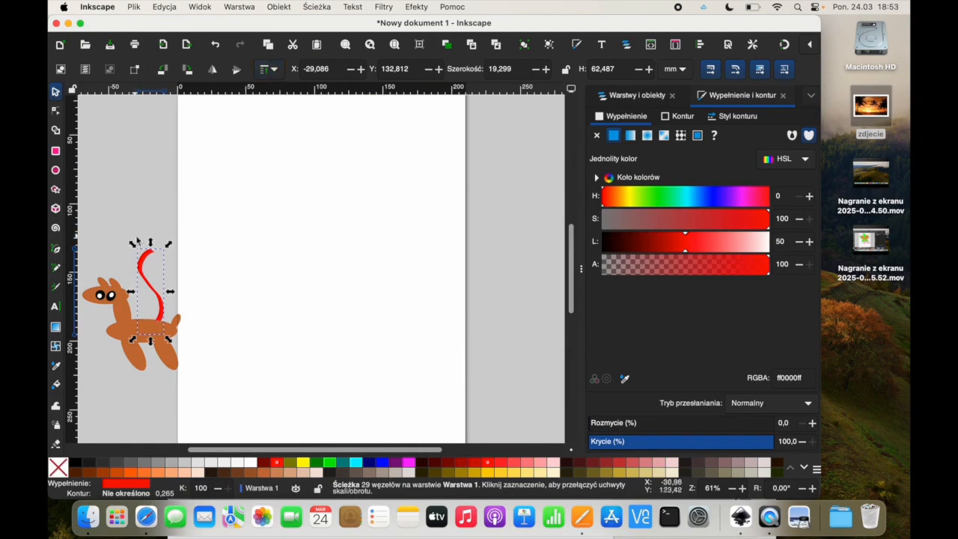
{"action": "left_click", "coordinate": [114, 216]}
Group the llama with its red stroke, move the group up beside the page and shrink it to about 41 × 47 mm.
{"action": "left_click_drag", "start_coordinate": [90, 259], "coordinate": [207, 404]}
{"action": "left_click", "coordinate": [164, 362], "text": "shift"}
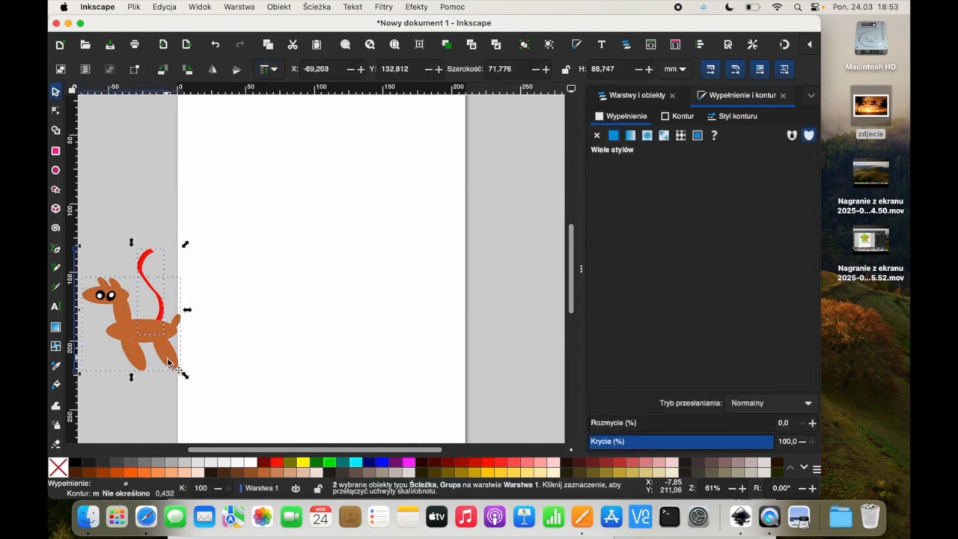
{"action": "right_click", "coordinate": [168, 362]}
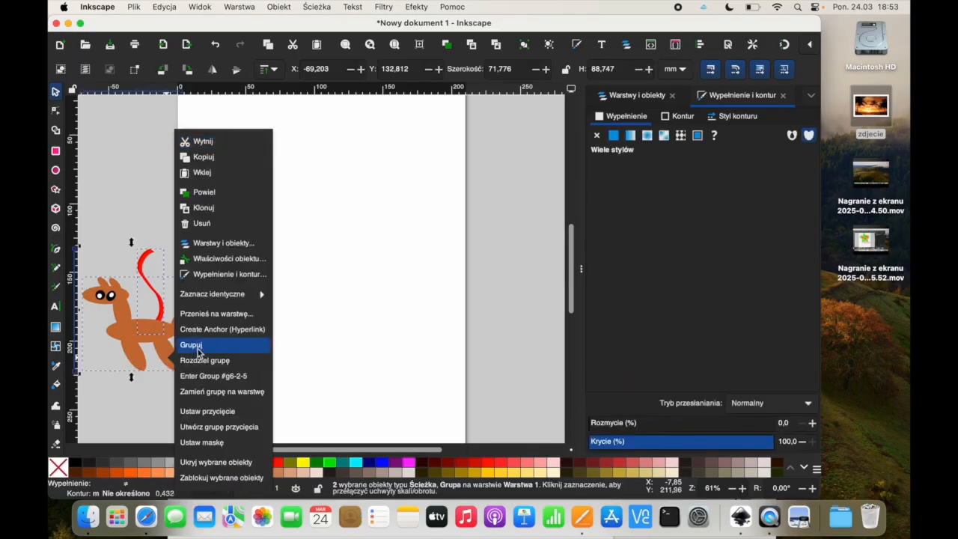
{"action": "left_click", "coordinate": [197, 343]}
{"action": "left_click_drag", "start_coordinate": [124, 319], "coordinate": [141, 211]}
{"action": "left_click_drag", "start_coordinate": [201, 268], "coordinate": [159, 214]}
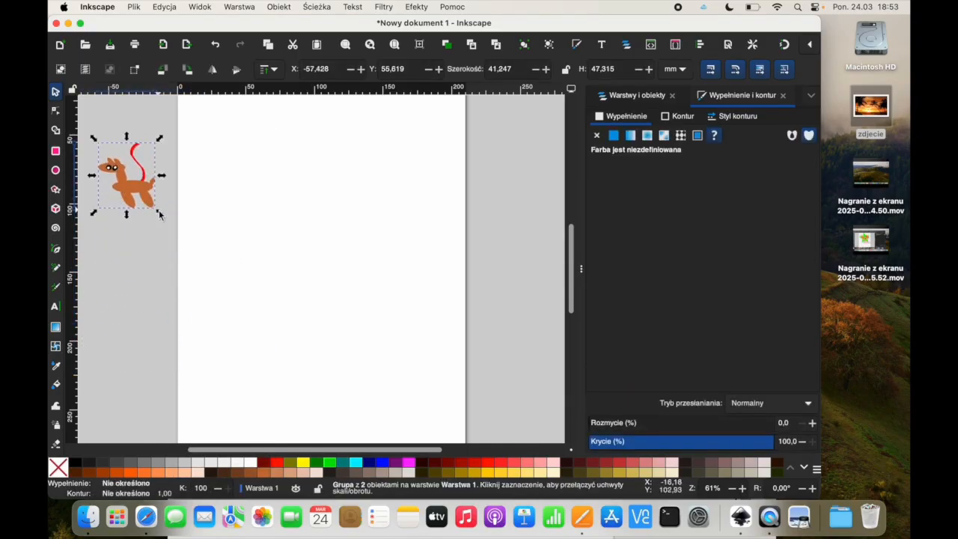
Draw a closed red triangle about 66 × 57 mm with the Pen tool in the page's upper half and shift it slightly upward.
{"action": "left_click", "coordinate": [56, 254]}
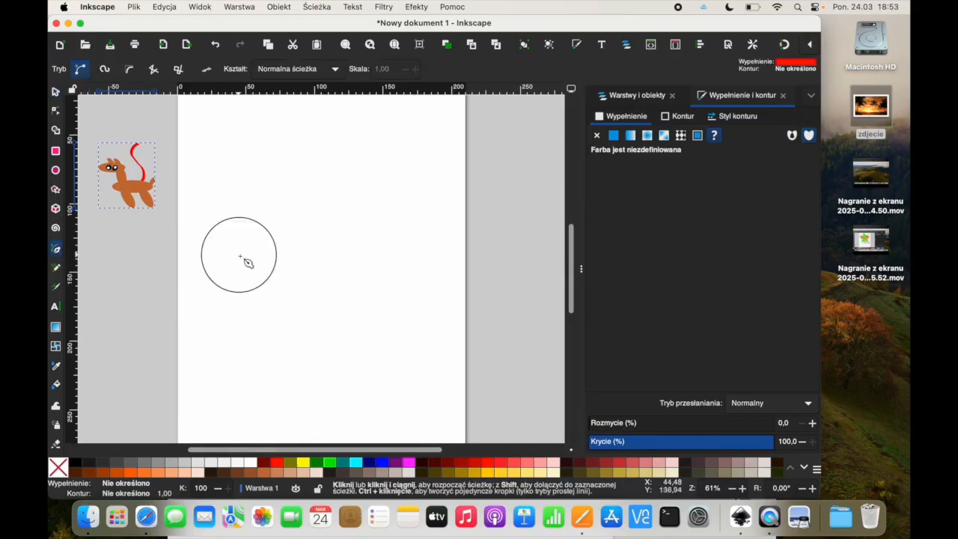
{"action": "left_click", "coordinate": [238, 254]}
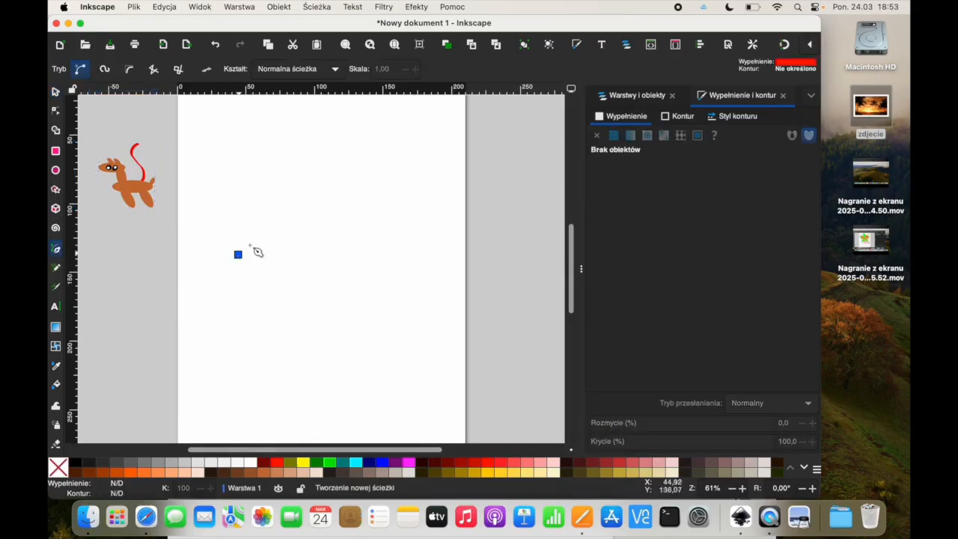
{"action": "left_click", "coordinate": [289, 194]}
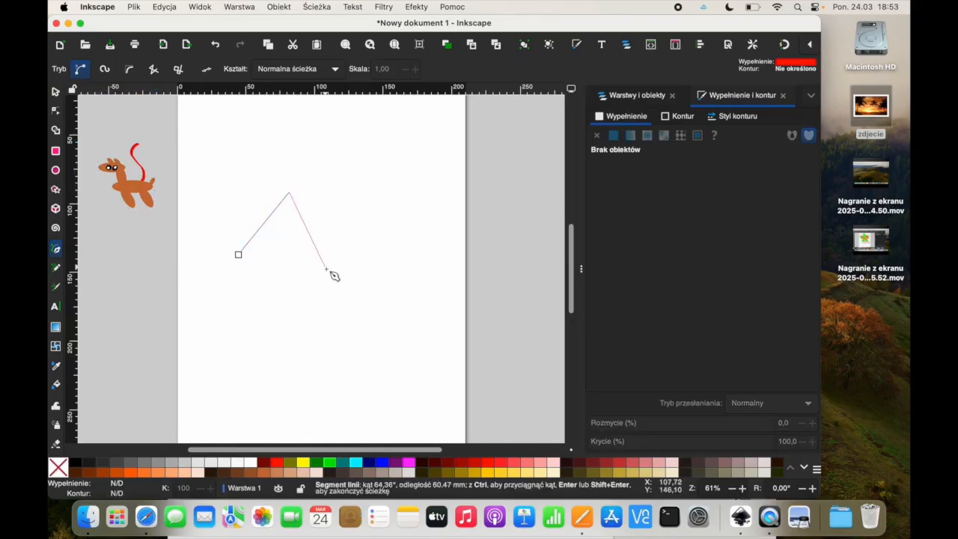
{"action": "left_click", "coordinate": [329, 271]}
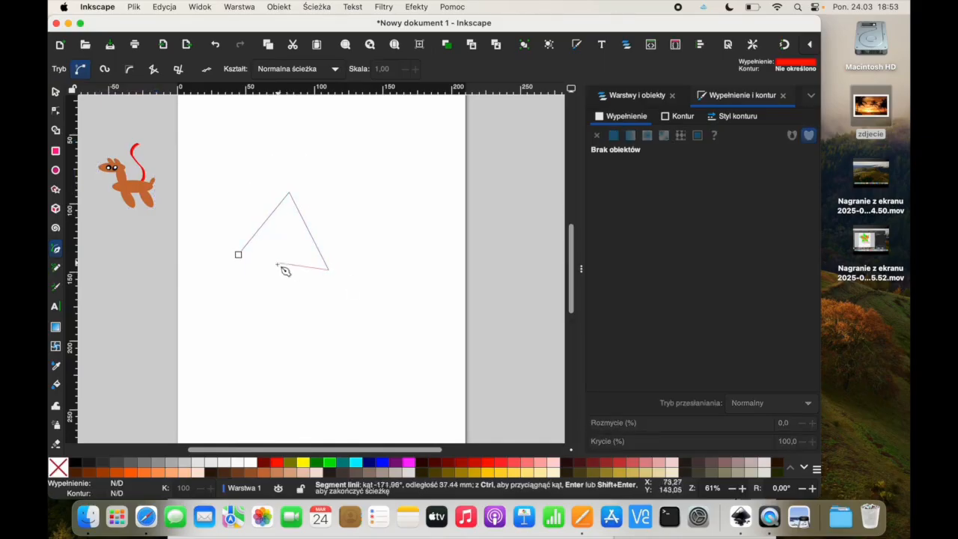
{"action": "left_click", "coordinate": [238, 255]}
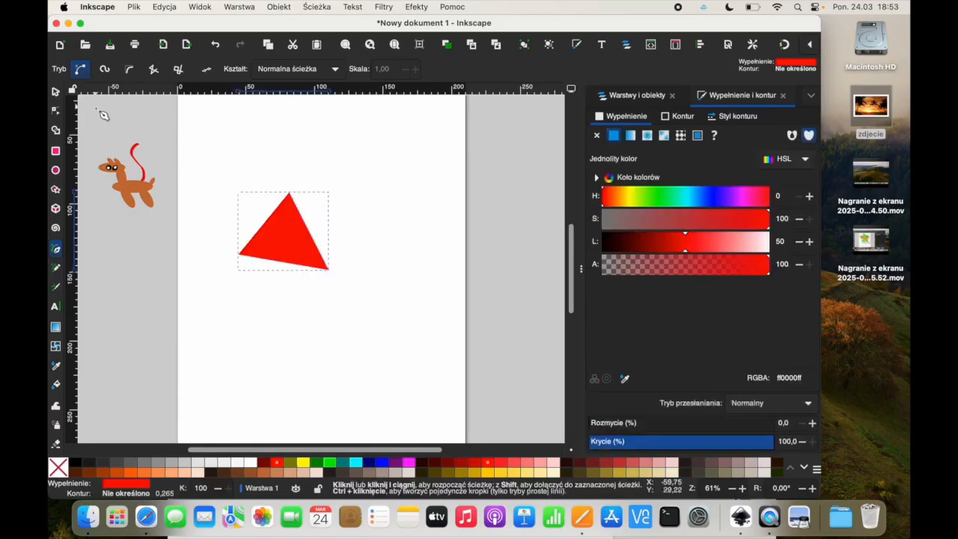
{"action": "left_click", "coordinate": [56, 92]}
{"action": "left_click_drag", "start_coordinate": [284, 238], "coordinate": [287, 204]}
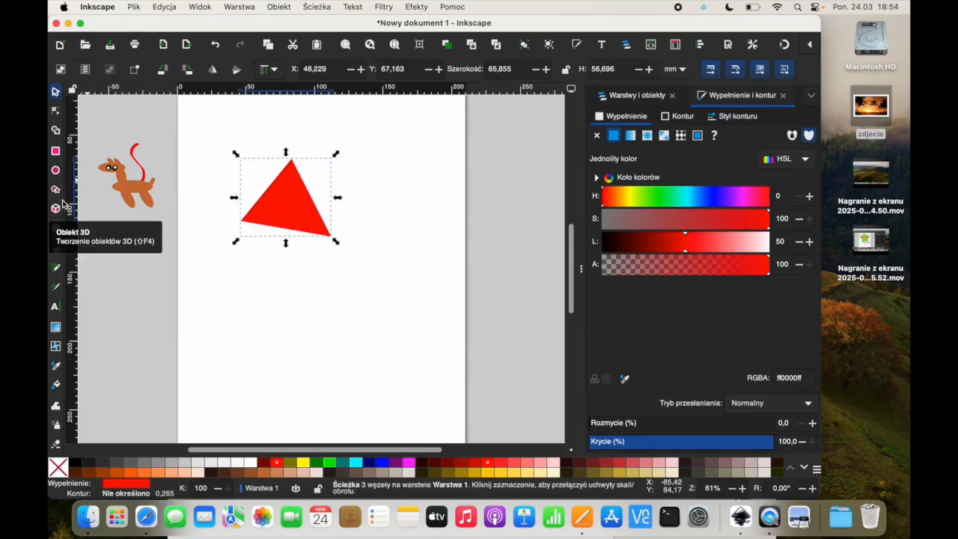
Duplicate the red triangle twice and spread the copies below the original.
{"action": "left_click", "coordinate": [288, 196]}
{"action": "key", "text": "ctrl+d"}
{"action": "left_click_drag", "start_coordinate": [287, 192], "coordinate": [258, 330]}
{"action": "key", "text": "ctrl+d"}
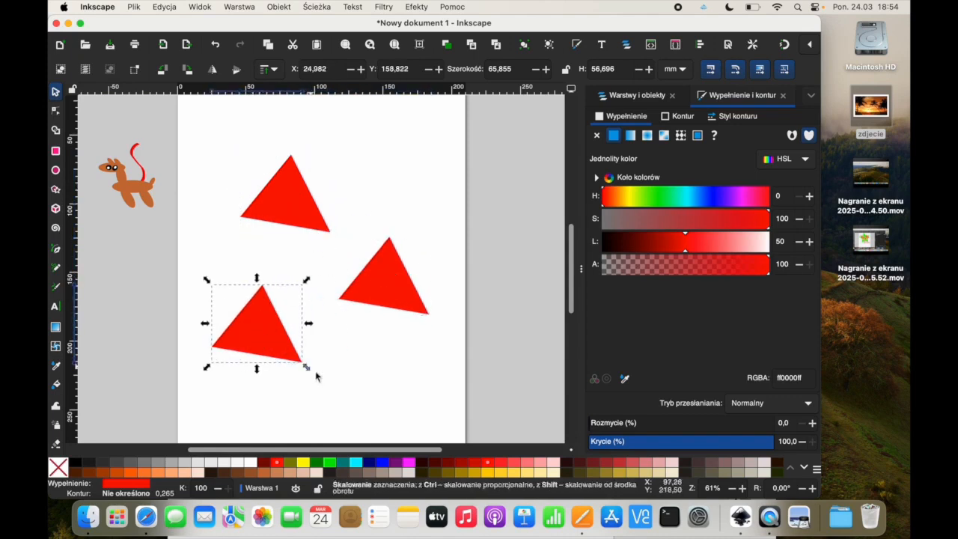
Enlarge both lower triangles, rotate the left one and space the three triangles apart for a tree shape.
{"action": "left_click", "coordinate": [288, 354]}
{"action": "left_click_drag", "start_coordinate": [306, 367], "coordinate": [337, 387]}
{"action": "left_click", "coordinate": [287, 338]}
{"action": "left_click", "coordinate": [388, 279]}
{"action": "left_click_drag", "start_coordinate": [439, 328], "coordinate": [474, 368]}
{"action": "left_click_drag", "start_coordinate": [419, 310], "coordinate": [449, 336]}
{"action": "left_click_drag", "start_coordinate": [256, 210], "coordinate": [291, 198]}
{"action": "left_click_drag", "start_coordinate": [278, 318], "coordinate": [295, 275]}
Fill all three triangles with dark green (008000).
{"action": "left_click", "coordinate": [330, 194], "text": "shift"}
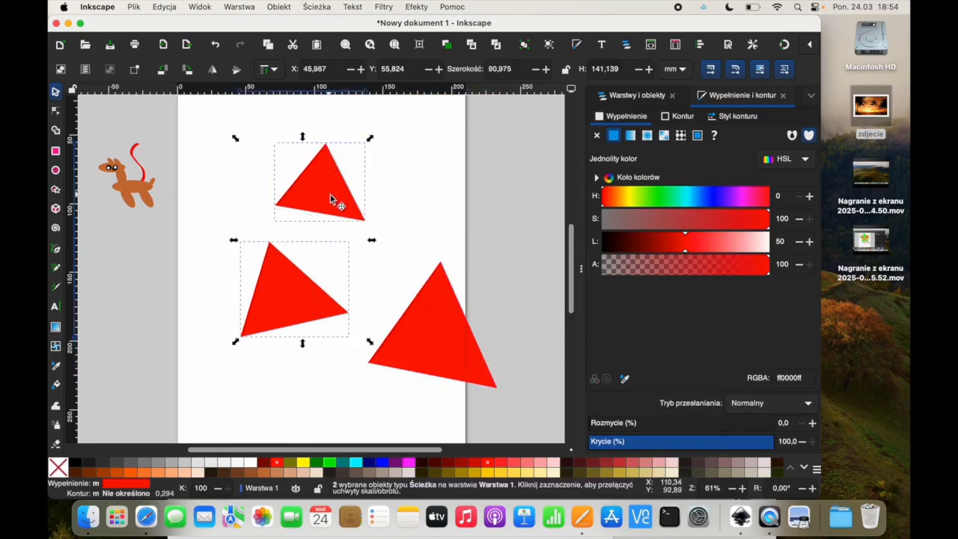
{"action": "left_click", "coordinate": [438, 337], "text": "shift"}
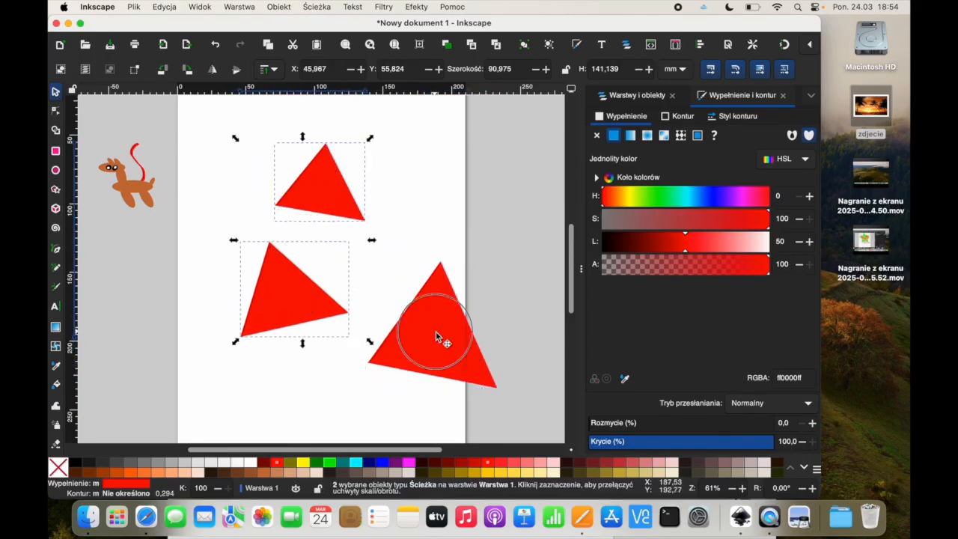
{"action": "left_click", "coordinate": [321, 464]}
{"action": "left_click", "coordinate": [438, 228]}
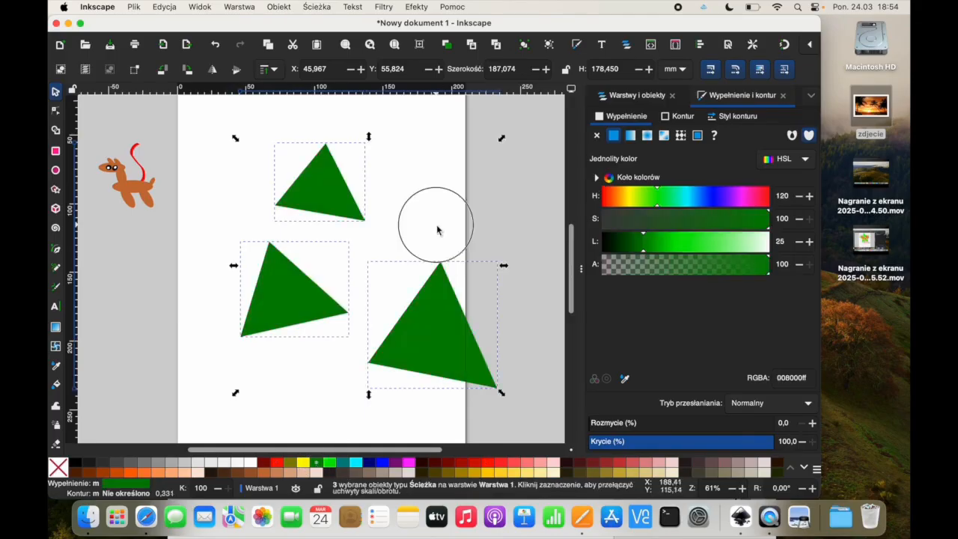
Draw an upright rectangle about 26 × 73 mm near the page's left edge and fill it brown (C87137).
{"action": "key", "text": "r"}
{"action": "left_click_drag", "start_coordinate": [188, 282], "coordinate": [221, 381]}
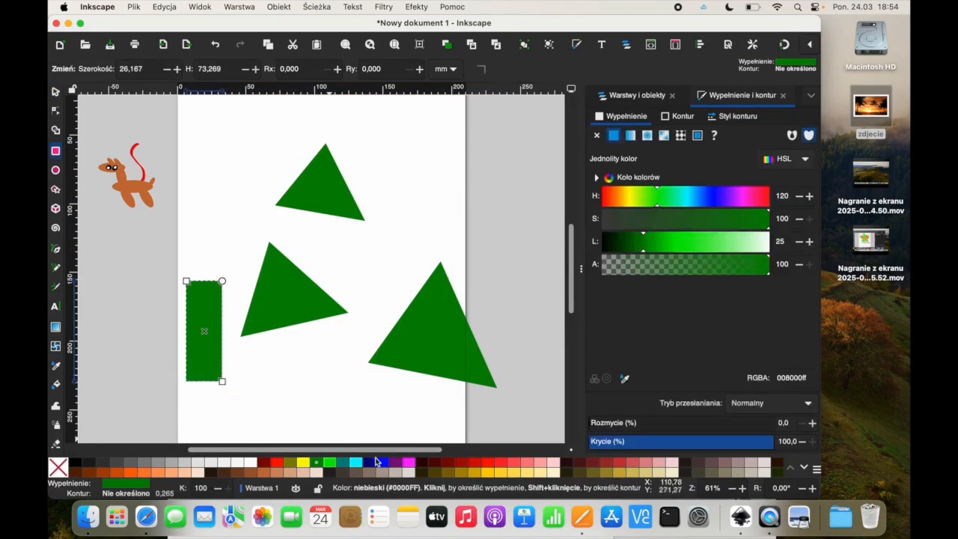
{"action": "left_click", "coordinate": [268, 473]}
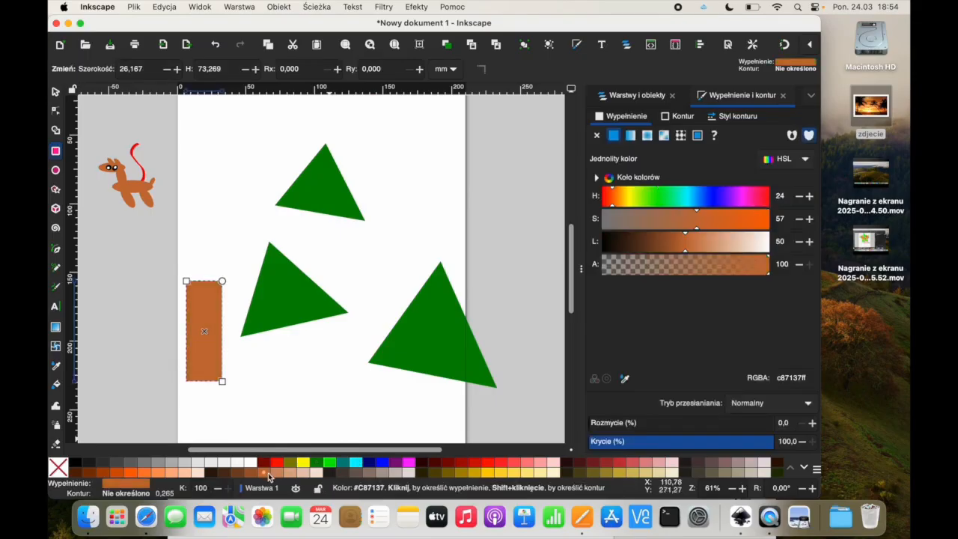
{"action": "left_click", "coordinate": [56, 92]}
{"action": "left_click", "coordinate": [218, 175]}
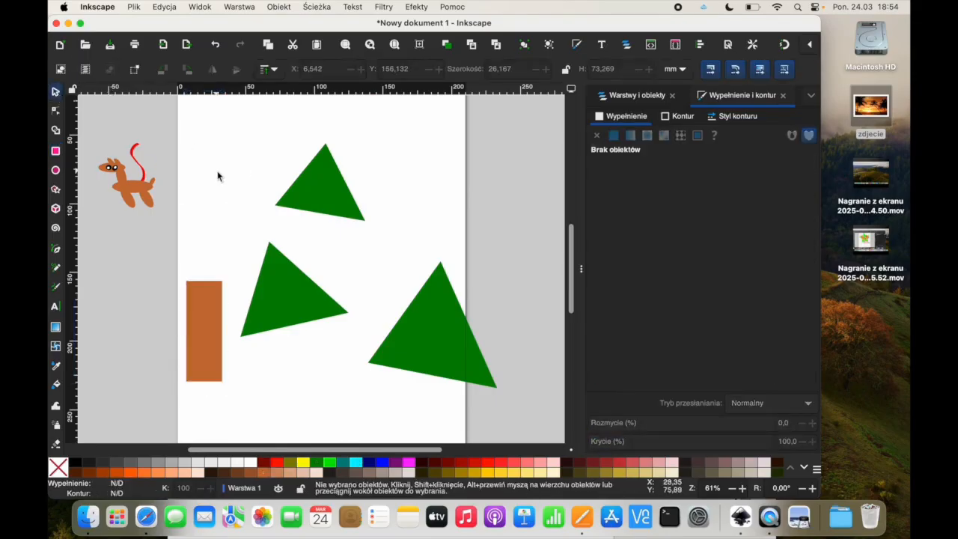
Stack the green triangles so they overlap as a tree crown, smallest on top, and group them.
{"action": "left_click_drag", "start_coordinate": [293, 293], "coordinate": [333, 241]}
{"action": "left_click_drag", "start_coordinate": [417, 332], "coordinate": [330, 298]}
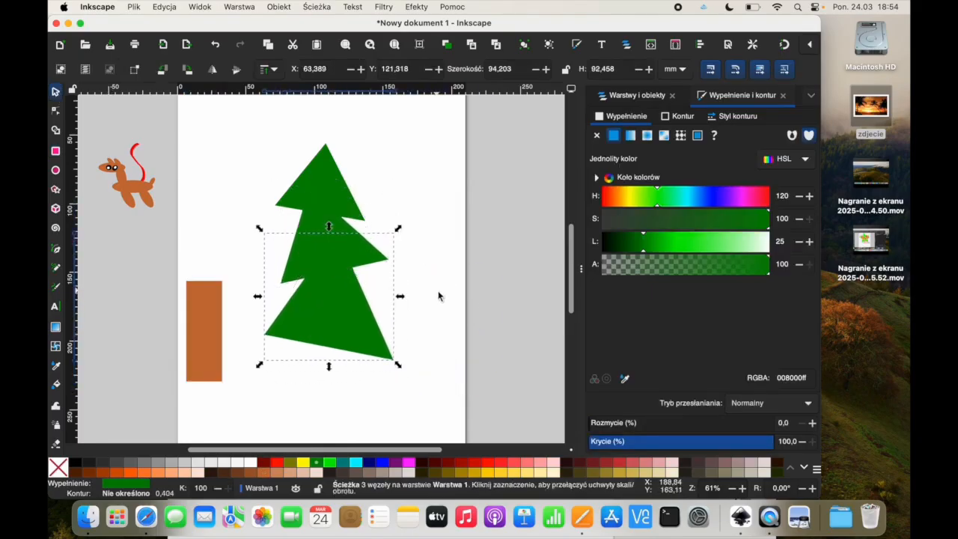
{"action": "left_click", "coordinate": [440, 296]}
{"action": "left_click_drag", "start_coordinate": [438, 372], "coordinate": [235, 121]}
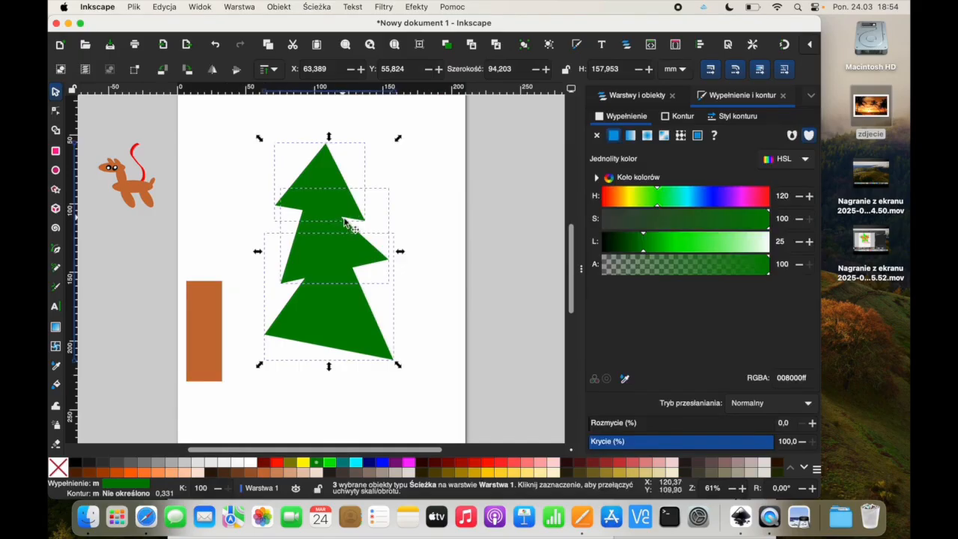
{"action": "right_click", "coordinate": [342, 221]}
{"action": "left_click", "coordinate": [367, 275]}
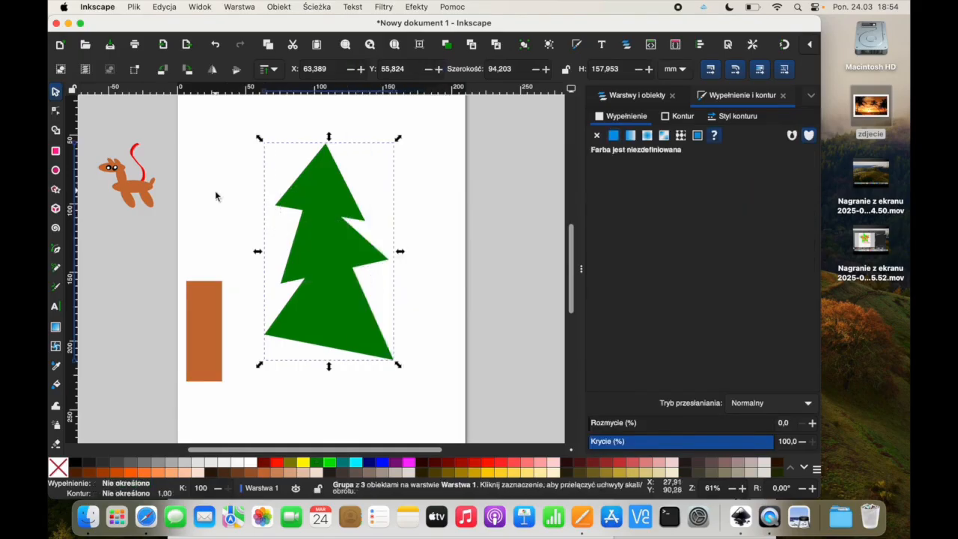
{"action": "key", "text": "Escape"}
Draw a small five-pointed star, fill it red and place it on the treetop.
{"action": "left_click", "coordinate": [55, 190]}
{"action": "left_click_drag", "start_coordinate": [205, 132], "coordinate": [220, 149]}
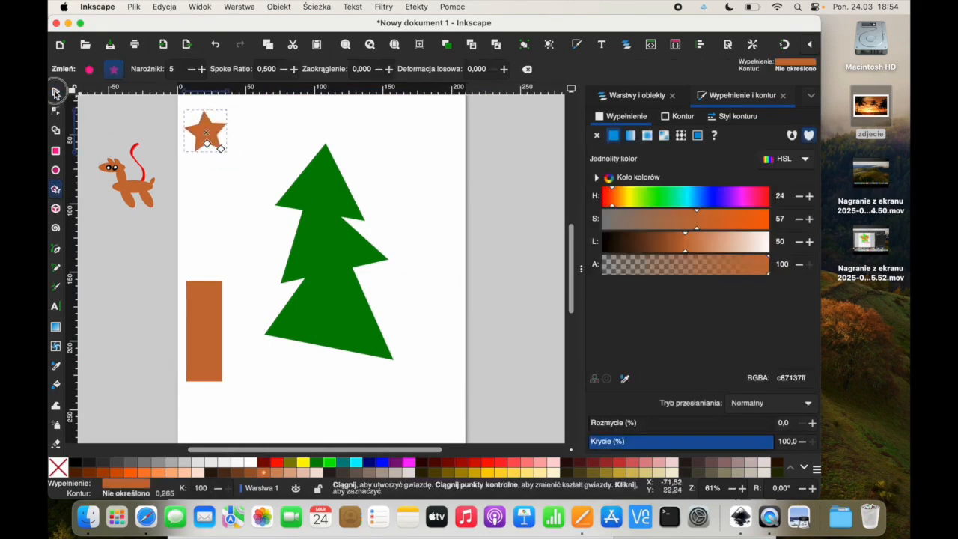
{"action": "left_click", "coordinate": [56, 92]}
{"action": "left_click", "coordinate": [277, 462]}
{"action": "key", "text": "Escape"}
{"action": "left_click_drag", "start_coordinate": [211, 138], "coordinate": [330, 153]}
Move the brown rectangle under the crown as a trunk and lower it to the bottom of the stacking order.
{"action": "left_click_drag", "start_coordinate": [225, 331], "coordinate": [324, 332]}
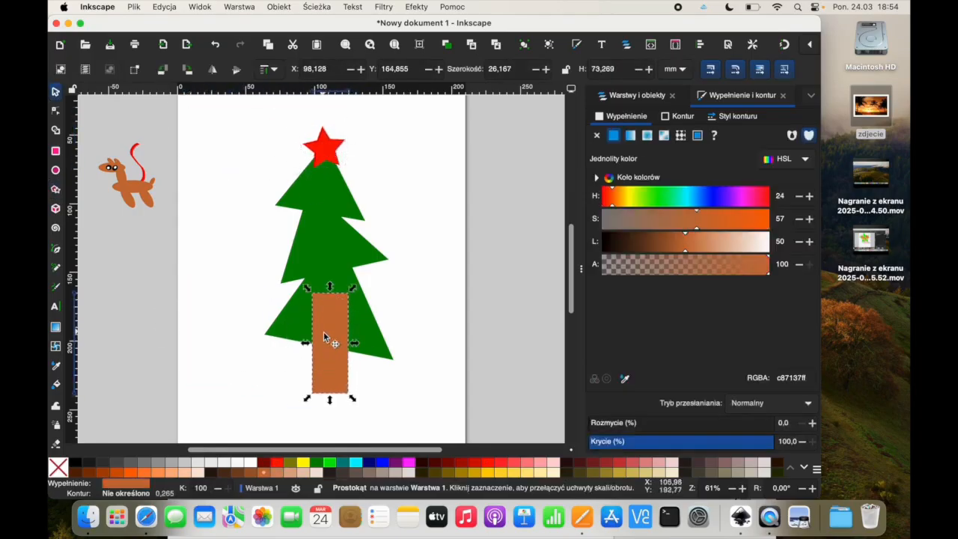
{"action": "left_click", "coordinate": [274, 69]}
{"action": "left_click", "coordinate": [307, 105]}
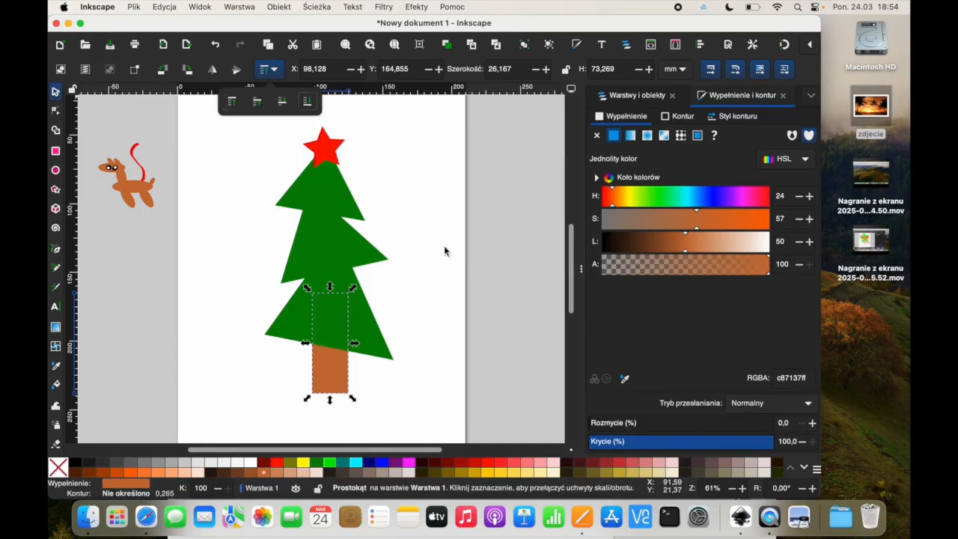
{"action": "left_click", "coordinate": [520, 333]}
{"action": "left_click", "coordinate": [497, 409]}
{"action": "left_click", "coordinate": [481, 423]}
Group the star, crown and trunk, resize the tree to about 96 × 164 mm and position it in the middle of the page.
{"action": "left_click_drag", "start_coordinate": [481, 423], "coordinate": [192, 105]}
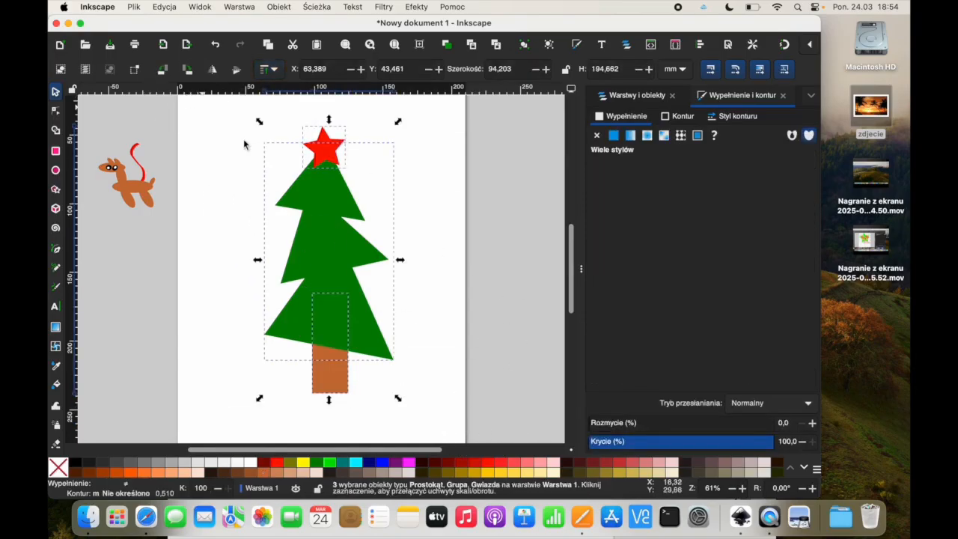
{"action": "right_click", "coordinate": [311, 199]}
{"action": "left_click", "coordinate": [348, 252]}
{"action": "left_click_drag", "start_coordinate": [348, 252], "coordinate": [295, 252]}
{"action": "left_click_drag", "start_coordinate": [353, 136], "coordinate": [361, 206]}
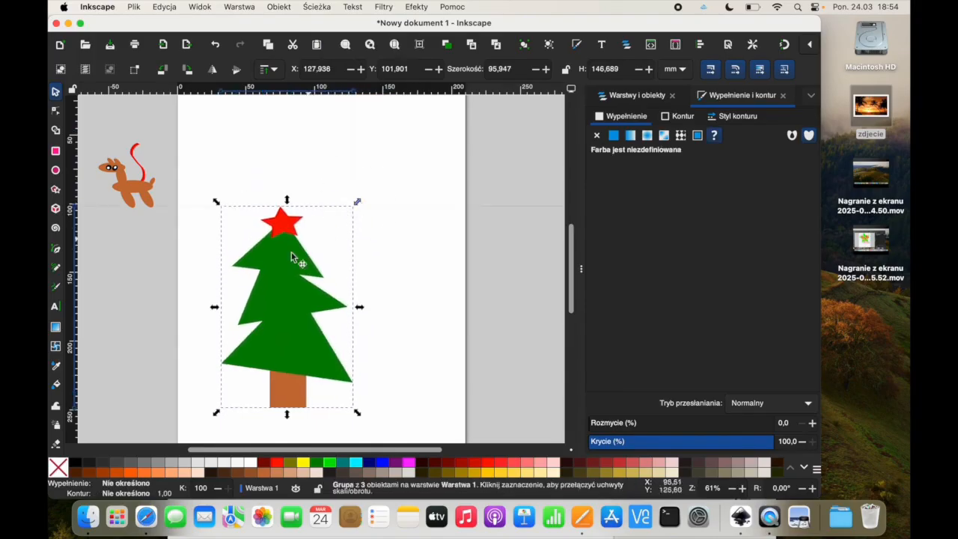
{"action": "left_click_drag", "start_coordinate": [286, 280], "coordinate": [326, 246]}
{"action": "left_click", "coordinate": [240, 276]}
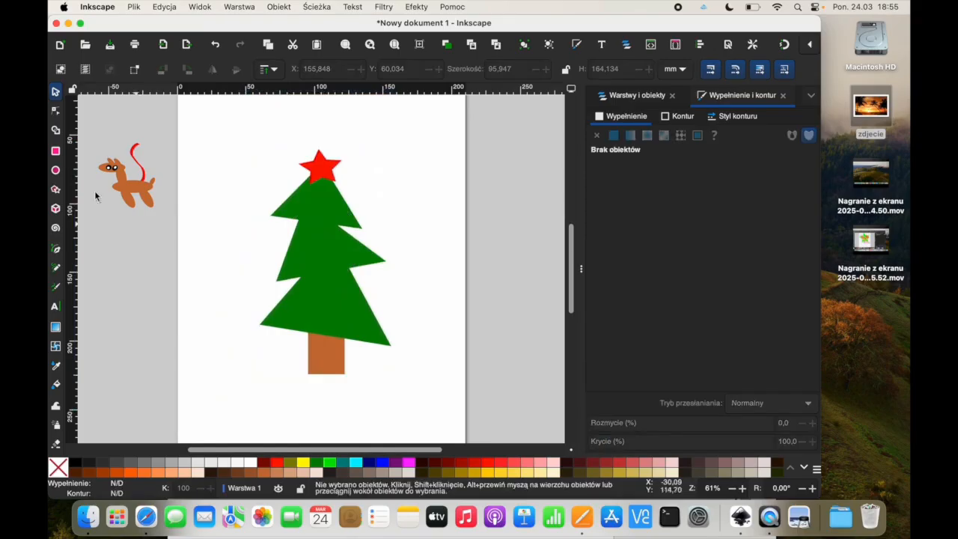
Draw a bright green (00FF00) rectangle about 253 × 105 mm across the page's lower part and lower it behind the tree.
{"action": "left_click", "coordinate": [58, 151]}
{"action": "mouse_move", "coordinate": [159, 308]}
{"action": "left_mouse_down"}
{"action": "mouse_move", "coordinate": [513, 439]}
{"action": "mouse_move", "coordinate": [506, 452]}
{"action": "left_mouse_up"}
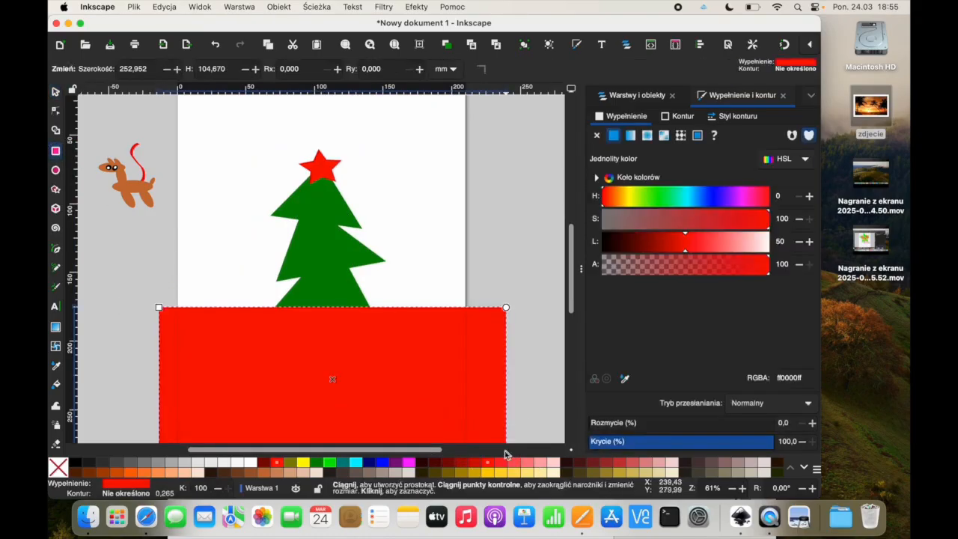
{"action": "left_click", "coordinate": [329, 463]}
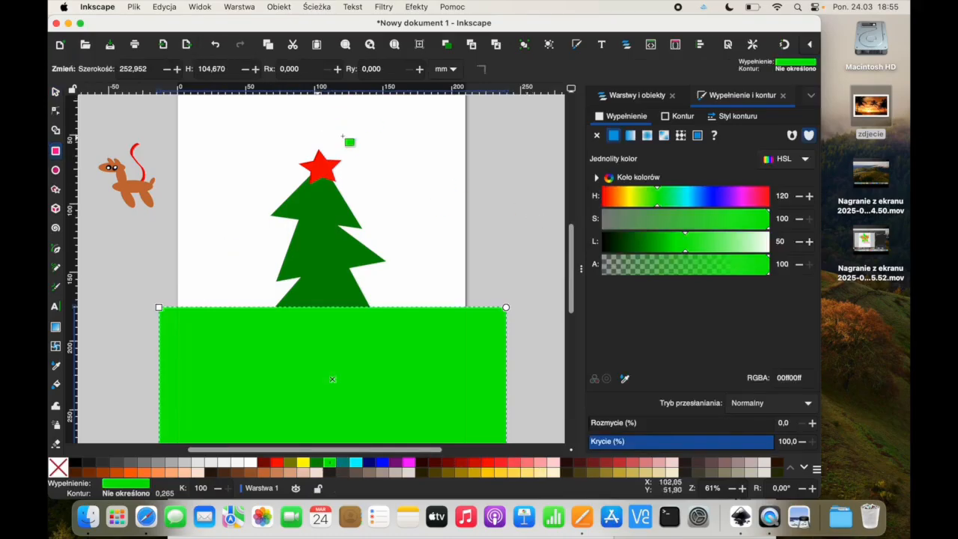
{"action": "left_click", "coordinate": [54, 92]}
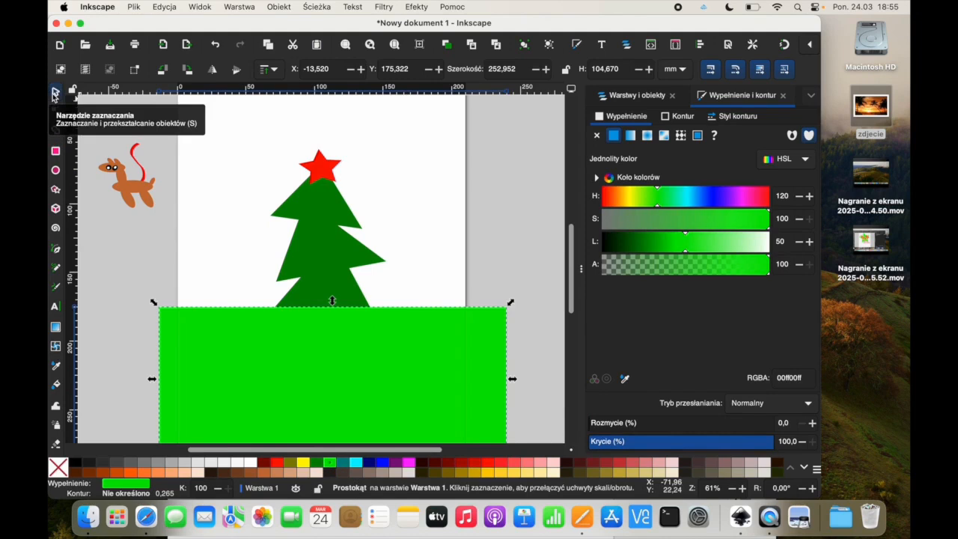
{"action": "left_click", "coordinate": [275, 70]}
{"action": "left_click", "coordinate": [307, 104]}
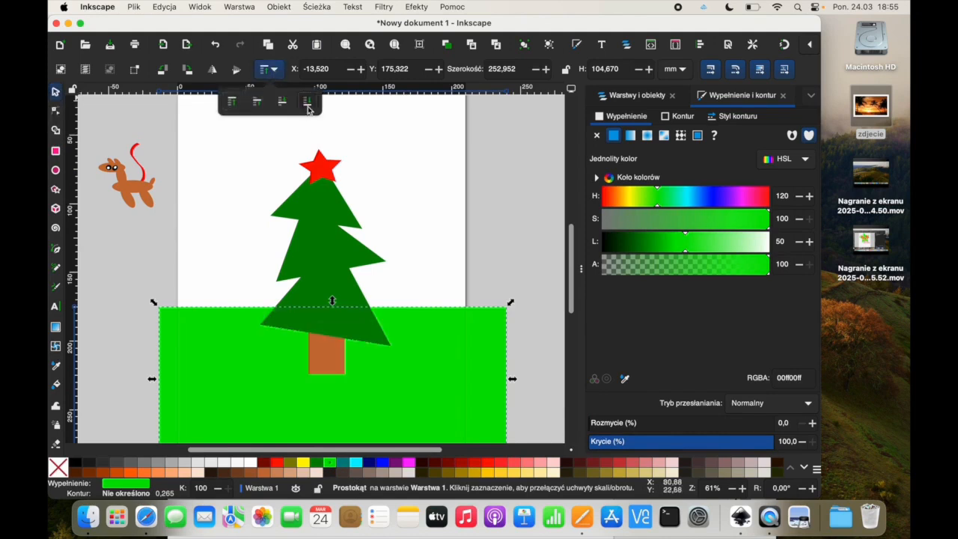
{"action": "left_click", "coordinate": [524, 265]}
Copy the green rectangle as a sky over the page's upper part, stretch it to about 197 mm high and fill it cyan (00FFFF).
{"action": "left_click", "coordinate": [478, 339]}
{"action": "key", "text": "super+c"}
{"action": "key", "text": "super+v"}
{"action": "left_click_drag", "start_coordinate": [432, 359], "coordinate": [280, 264]}
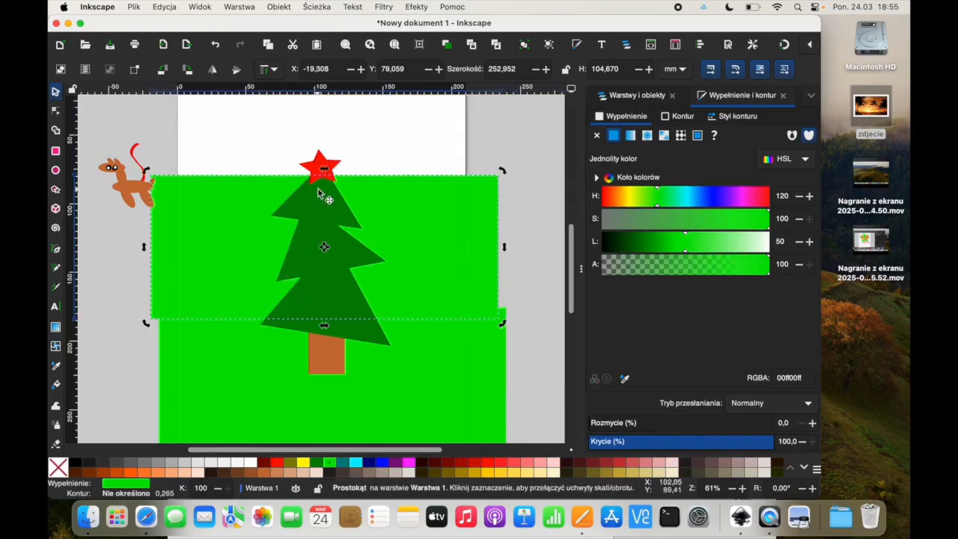
{"action": "left_click_drag", "start_coordinate": [327, 172], "coordinate": [321, 95]}
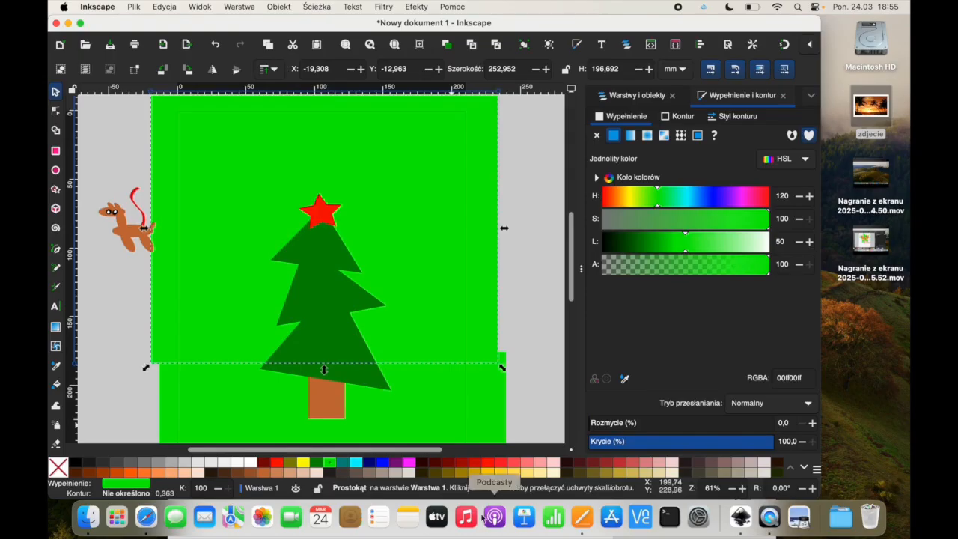
{"action": "left_click", "coordinate": [356, 465]}
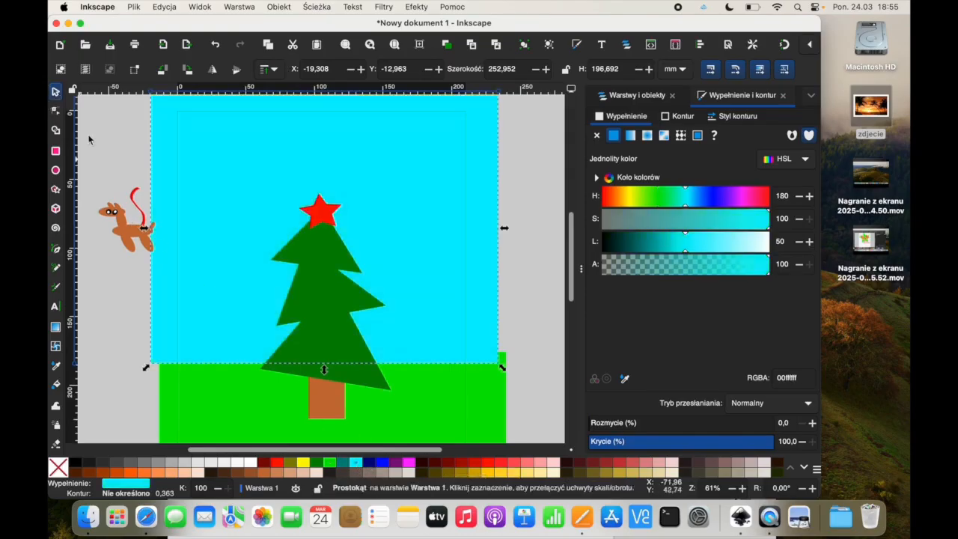
{"action": "left_click", "coordinate": [122, 194]}
{"action": "left_click", "coordinate": [198, 322]}
{"action": "mouse_move", "coordinate": [188, 321]}
{"action": "left_mouse_down"}
{"action": "mouse_move", "coordinate": [175, 320]}
{"action": "mouse_move", "coordinate": [181, 330]}
{"action": "left_mouse_up"}
{"action": "left_click", "coordinate": [124, 310]}
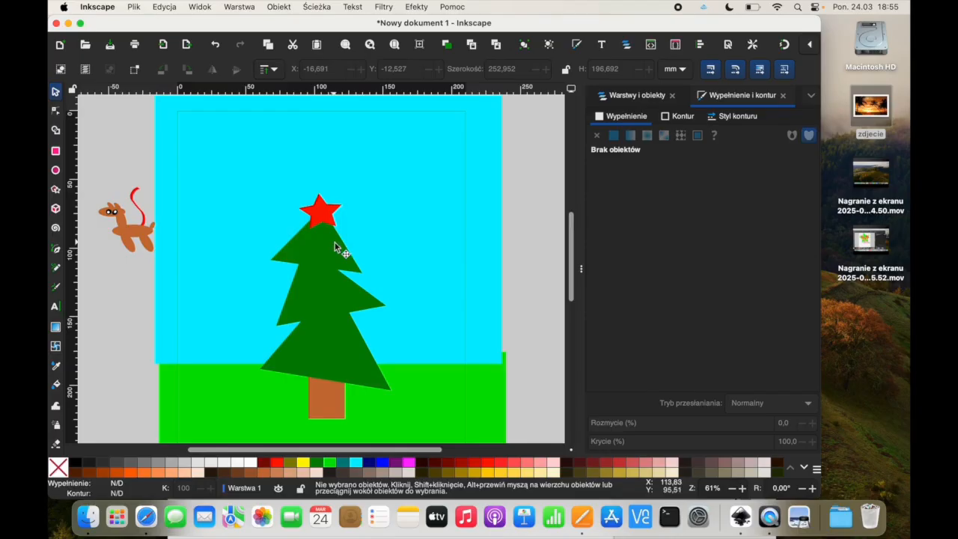
Draw a yellow winding calligraphic stroke down the tree crown as a garland, using a 4 mm pen width.
{"action": "left_click", "coordinate": [56, 289]}
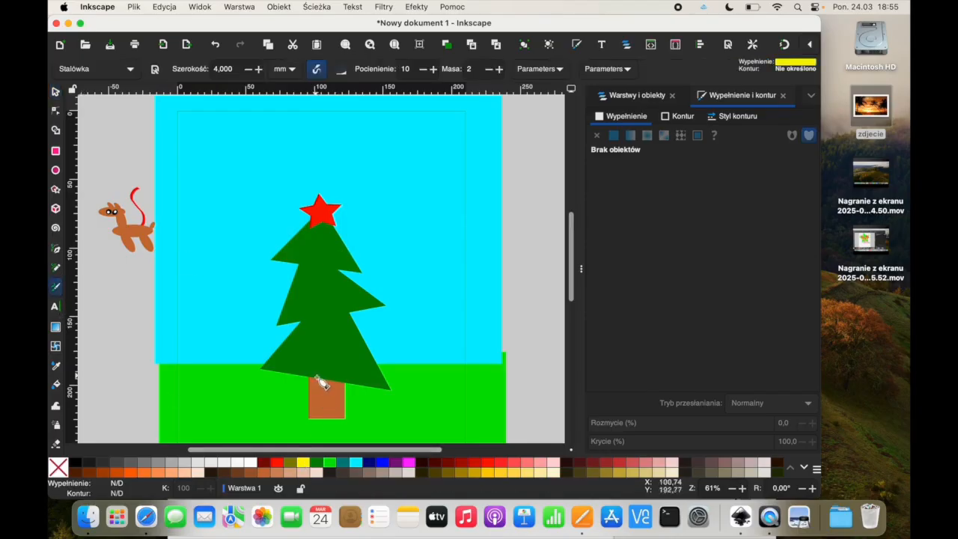
{"action": "mouse_move", "coordinate": [335, 241]}
{"action": "left_mouse_down"}
{"action": "mouse_move", "coordinate": [307, 238]}
{"action": "mouse_move", "coordinate": [332, 278]}
{"action": "mouse_move", "coordinate": [300, 302]}
{"action": "mouse_move", "coordinate": [356, 340]}
{"action": "mouse_move", "coordinate": [295, 357]}
{"action": "left_mouse_up"}
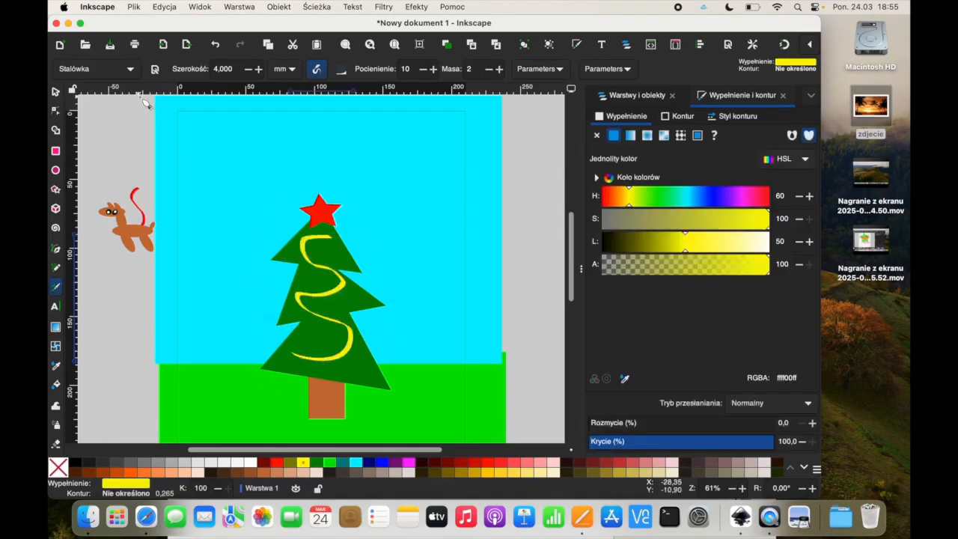
Shrink the grouped llama to about 19 × 25 mm and hang it from the tree's upper left branch.
{"action": "left_click", "coordinate": [57, 91]}
{"action": "left_click", "coordinate": [123, 146]}
{"action": "left_click", "coordinate": [127, 236]}
{"action": "left_click_drag", "start_coordinate": [118, 232], "coordinate": [184, 253]}
{"action": "left_click_drag", "start_coordinate": [157, 203], "coordinate": [279, 283]}
Paste a copy of the small llama, mirror it horizontally and hang it from the tree's right branch.
{"action": "key", "text": "super+c"}
{"action": "key", "text": "super+v"}
{"action": "left_click_drag", "start_coordinate": [209, 260], "coordinate": [389, 348]}
{"action": "left_click_drag", "start_coordinate": [352, 324], "coordinate": [404, 327]}
{"action": "left_click_drag", "start_coordinate": [392, 325], "coordinate": [381, 328]}
Hang another llama copy from the tree's lower left branch and raise it to the top, in front of the tree.
{"action": "left_click_drag", "start_coordinate": [203, 266], "coordinate": [280, 353]}
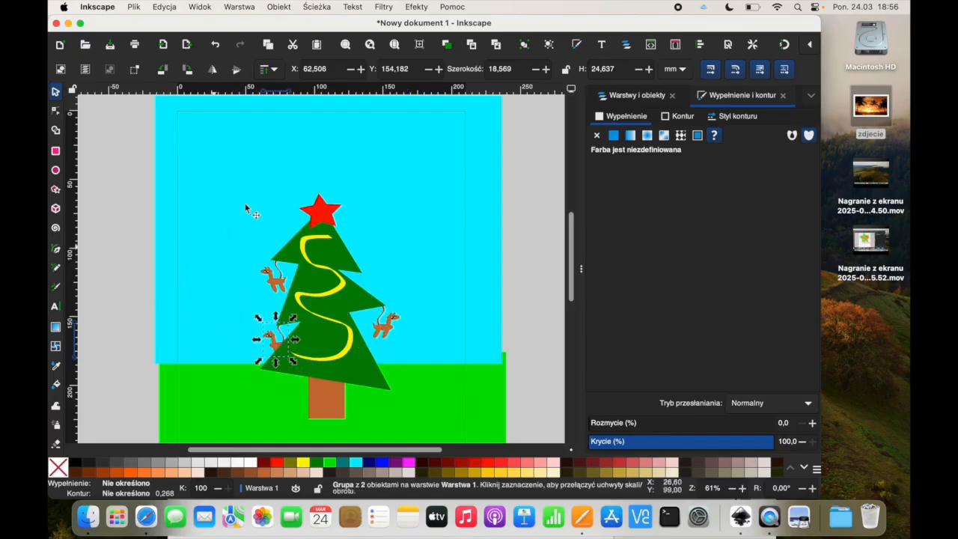
{"action": "left_click", "coordinate": [271, 70]}
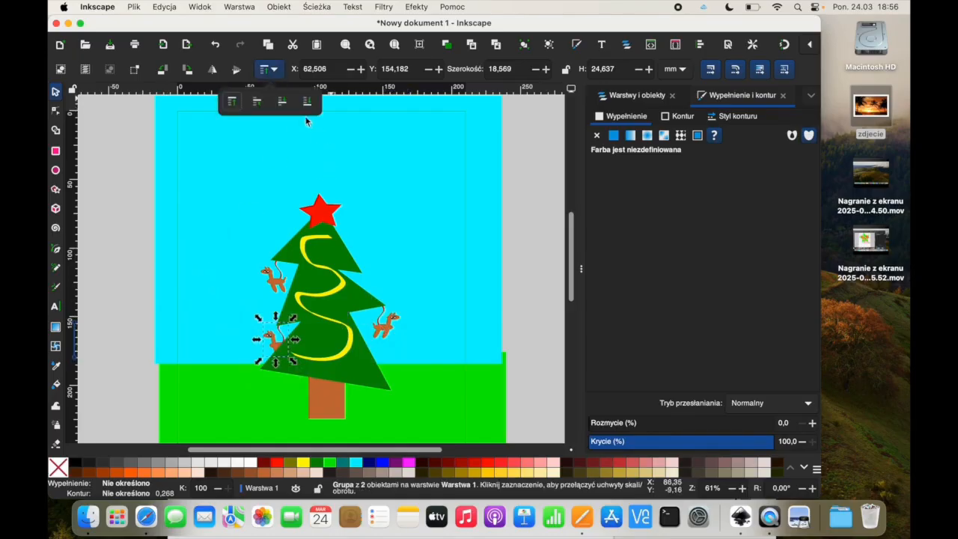
{"action": "left_click", "coordinate": [532, 274]}
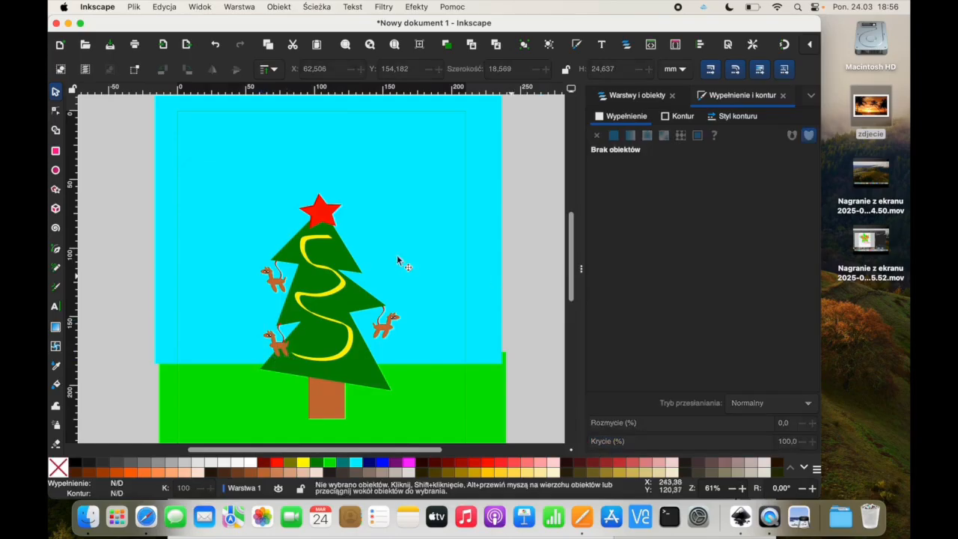
{"action": "scroll", "coordinate": [282, 263], "scroll_direction": "down", "scroll_amount": 2}
{"action": "scroll", "coordinate": [282, 263], "scroll_direction": "left", "scroll_amount": 1}
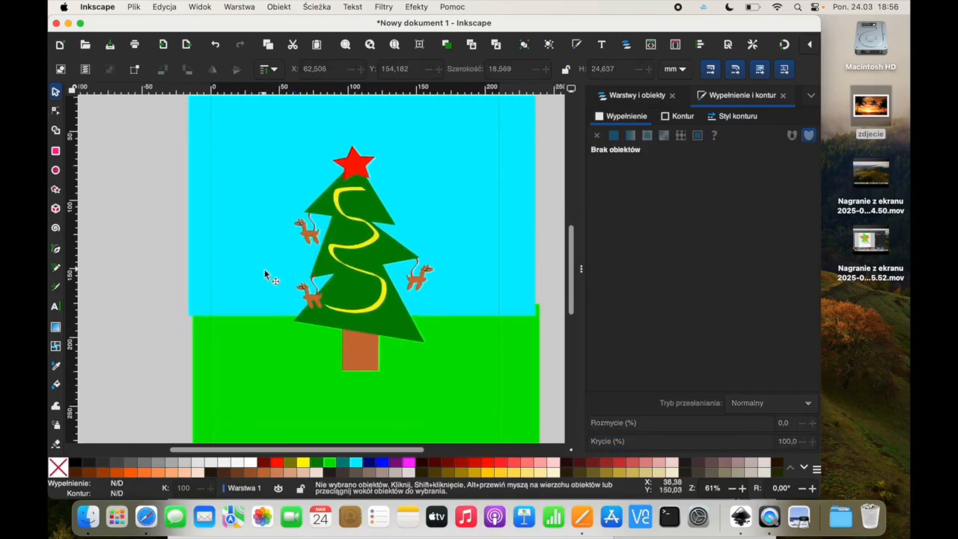
{"action": "scroll", "coordinate": [264, 270], "scroll_direction": "up", "scroll_amount": 1}
{"action": "left_click", "coordinate": [56, 171]}
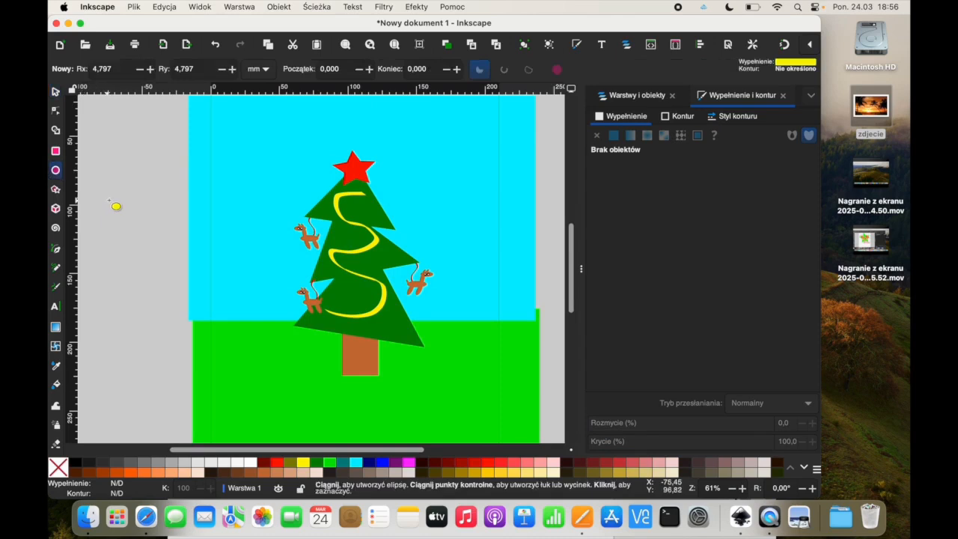
{"action": "left_click_drag", "start_coordinate": [258, 112], "coordinate": [462, 426]}
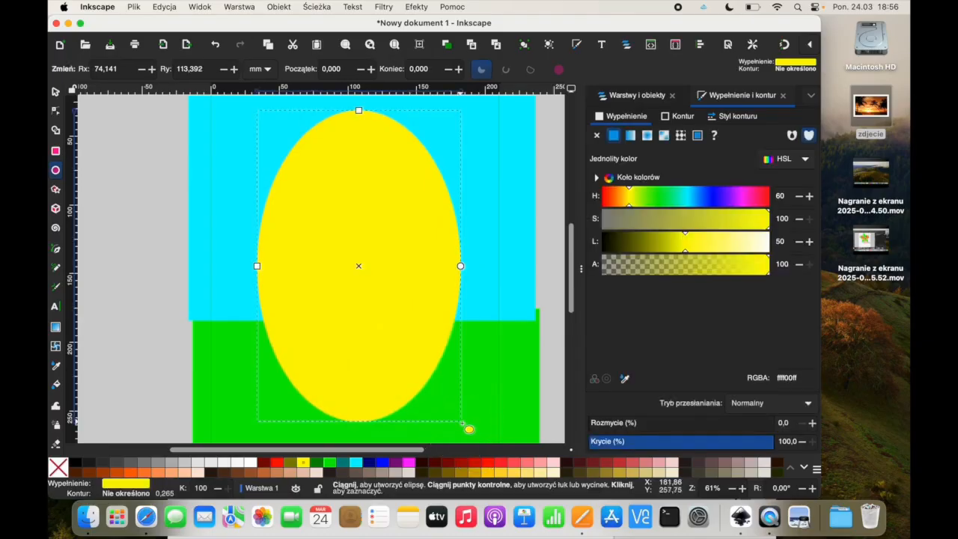
{"action": "left_click", "coordinate": [57, 94]}
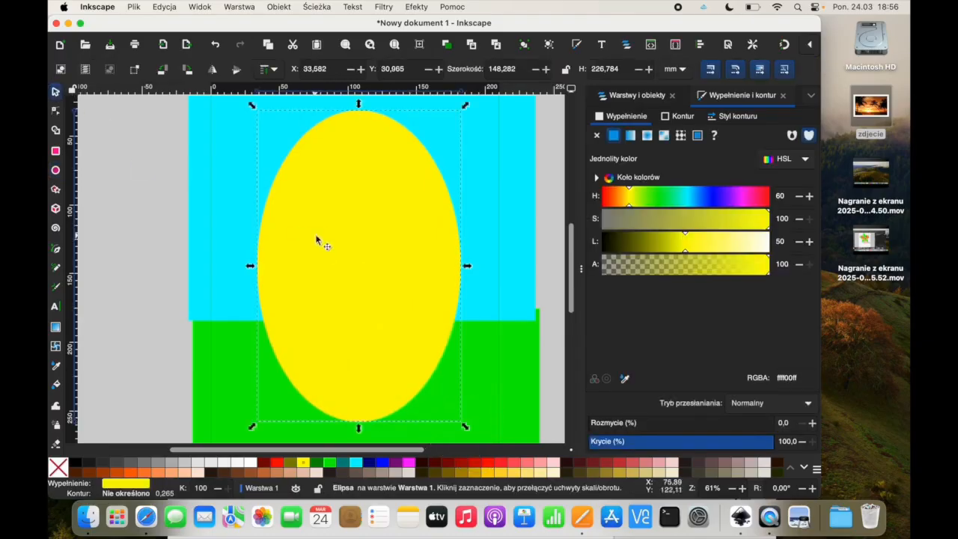
{"action": "mouse_move", "coordinate": [375, 245]}
{"action": "left_mouse_down"}
{"action": "mouse_move", "coordinate": [312, 227]}
{"action": "mouse_move", "coordinate": [369, 251]}
{"action": "left_mouse_up"}
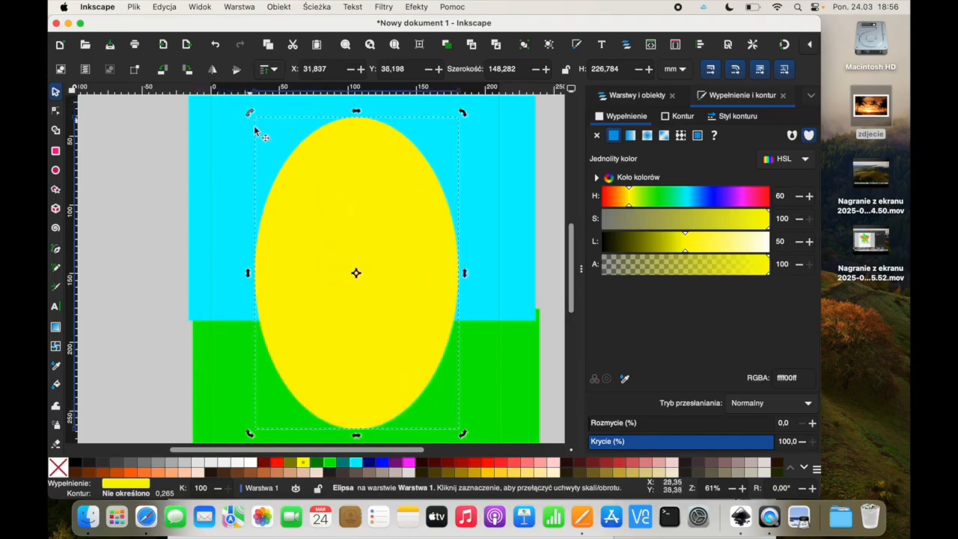
{"action": "left_click_drag", "start_coordinate": [250, 113], "coordinate": [236, 103]}
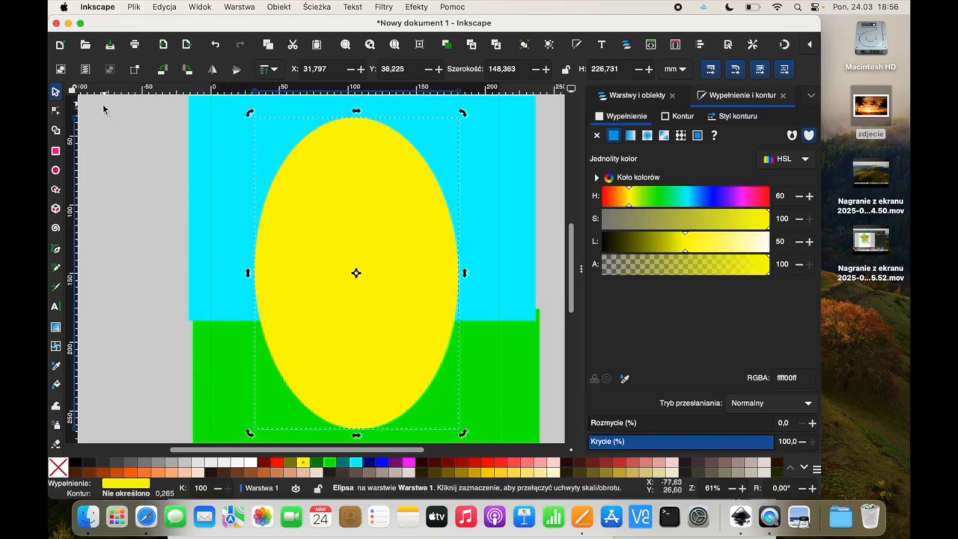
{"action": "left_click", "coordinate": [164, 211]}
{"action": "left_click", "coordinate": [368, 262]}
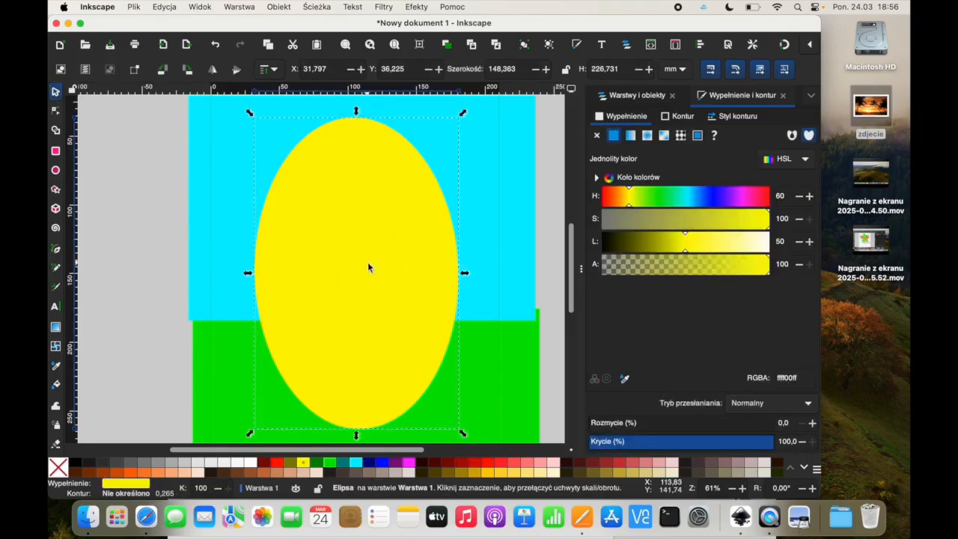
{"action": "key", "text": "Delete"}
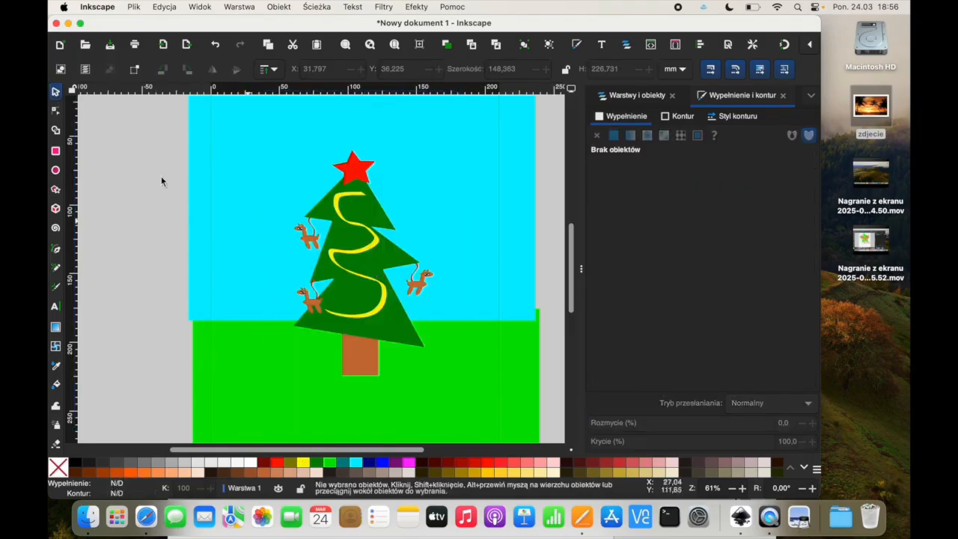
Cover the scene with a yellow rectangle about 259 × 247 mm and draw a bright green (00FF00) ellipse about 149 × 205 mm over it.
{"action": "left_click", "coordinate": [58, 152]}
{"action": "left_click_drag", "start_coordinate": [188, 100], "coordinate": [544, 440]}
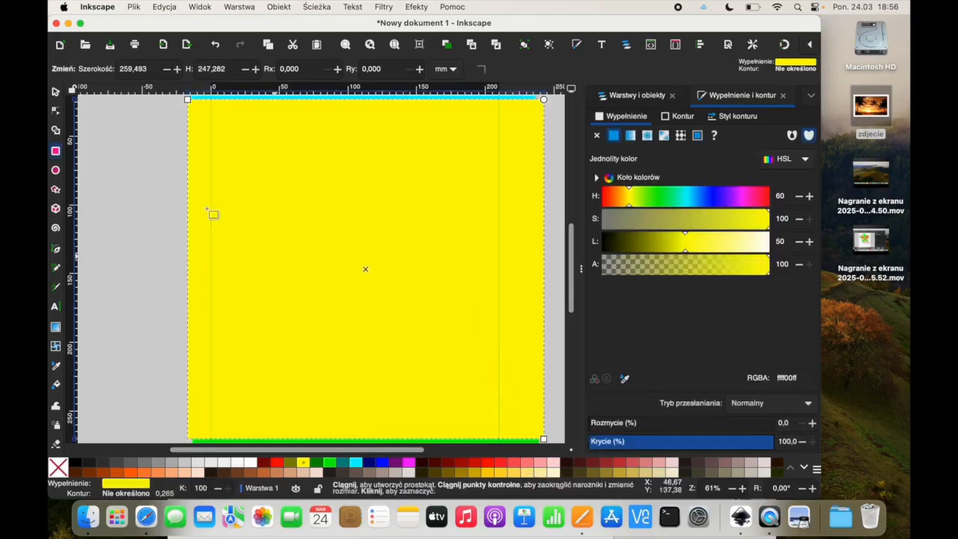
{"action": "left_click", "coordinate": [56, 172]}
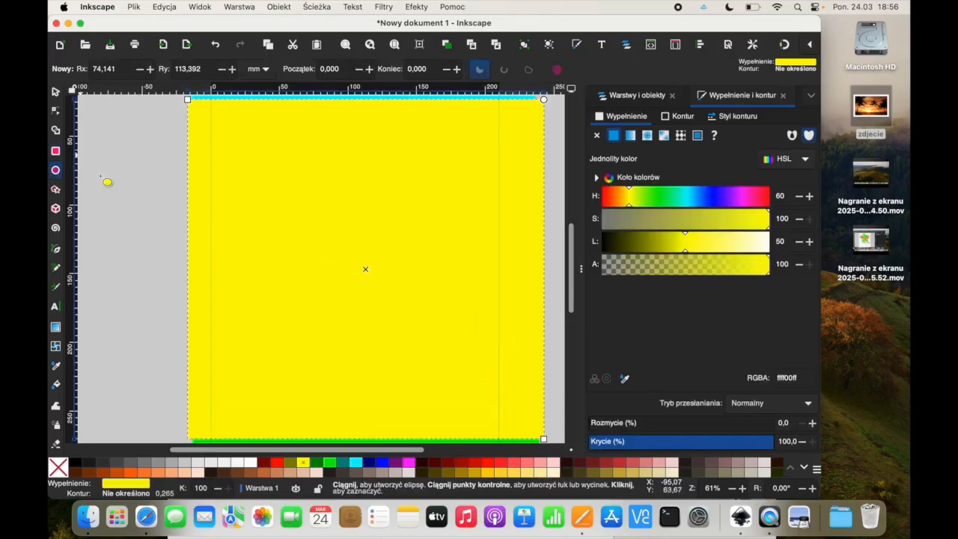
{"action": "left_click_drag", "start_coordinate": [175, 134], "coordinate": [369, 404]}
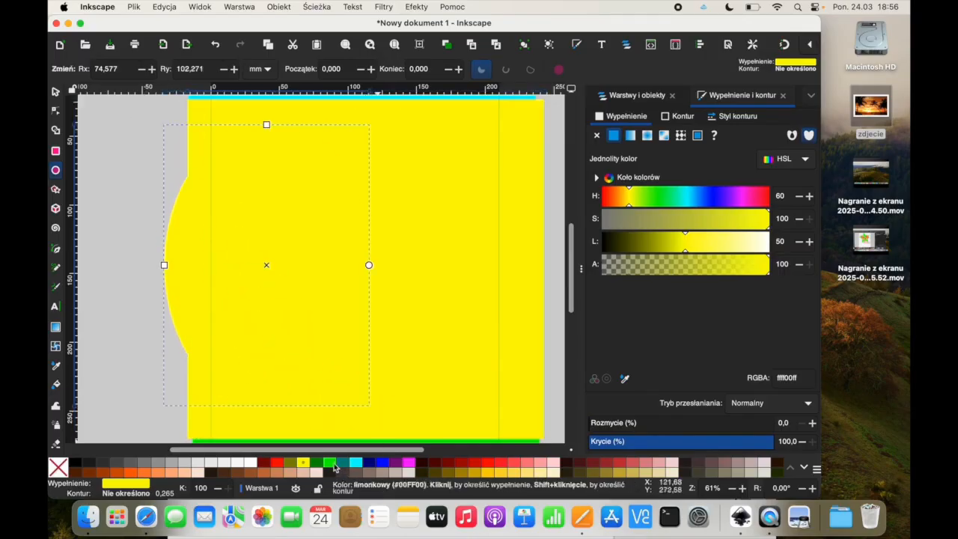
{"action": "left_click", "coordinate": [337, 462]}
{"action": "left_click_drag", "start_coordinate": [297, 270], "coordinate": [275, 258]}
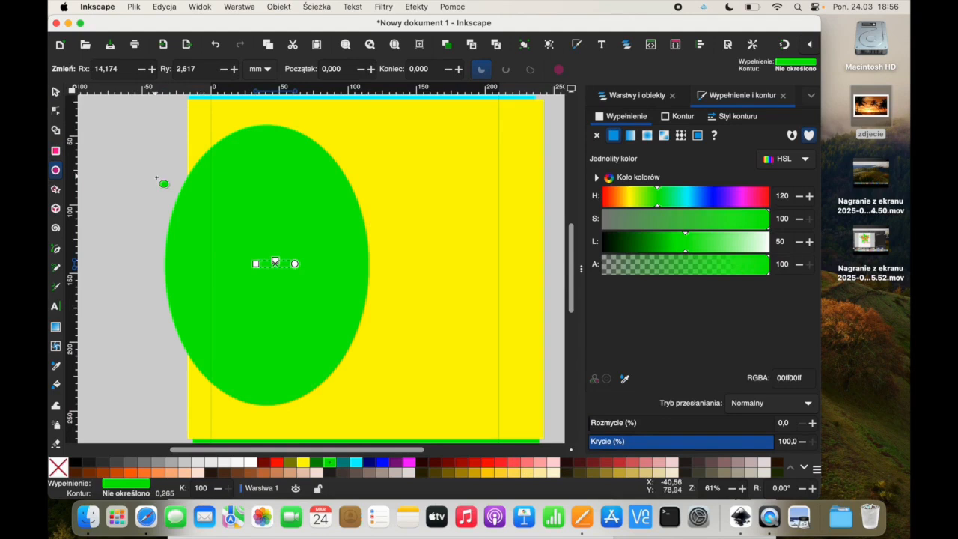
{"action": "key", "text": "super+z"}
Enlarge the green ellipse to about 220 × 249 mm and position it in the middle of the yellow rectangle.
{"action": "left_click", "coordinate": [55, 92]}
{"action": "left_click_drag", "start_coordinate": [287, 247], "coordinate": [315, 218]}
{"action": "left_click_drag", "start_coordinate": [399, 381], "coordinate": [502, 434]}
{"action": "left_click_drag", "start_coordinate": [366, 295], "coordinate": [377, 298]}
{"action": "left_click", "coordinate": [147, 242]}
{"action": "left_click", "coordinate": [314, 265]}
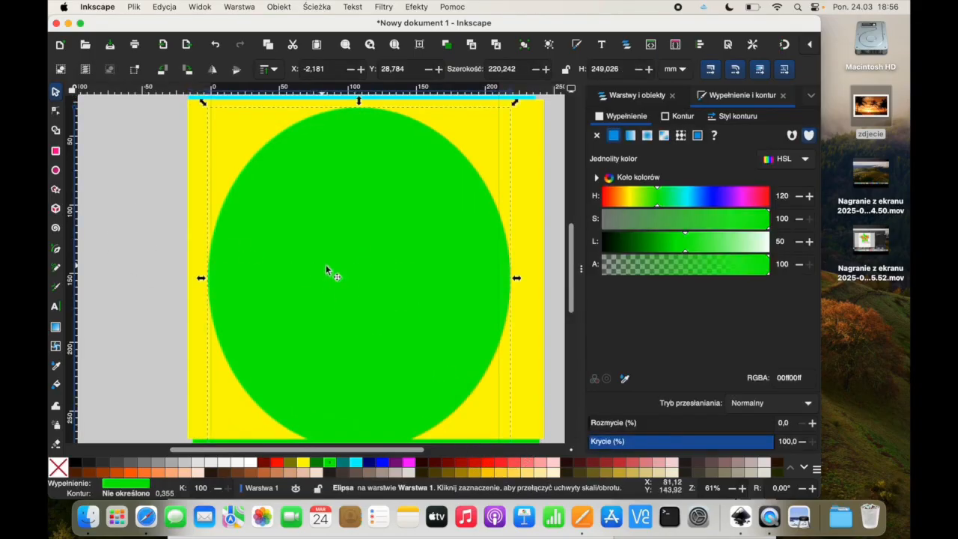
Subtract the green ellipse from the yellow rectangle with the Difference path operation to make an oval frame.
{"action": "left_click", "coordinate": [536, 211], "text": "shift"}
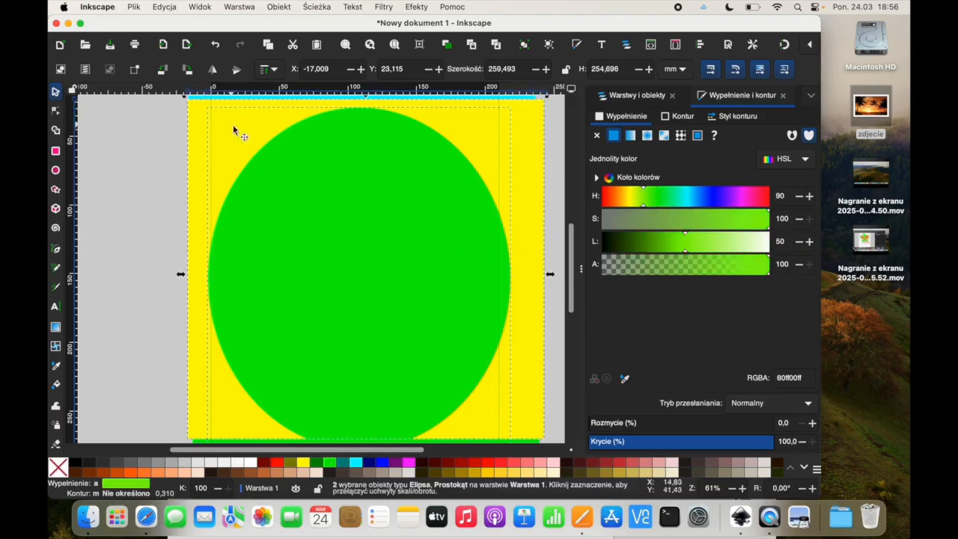
{"action": "left_click", "coordinate": [321, 7]}
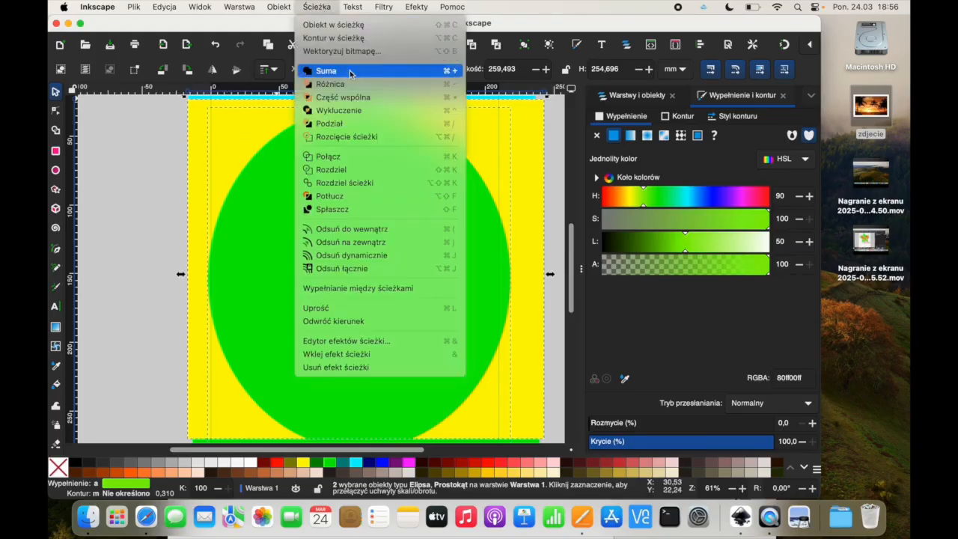
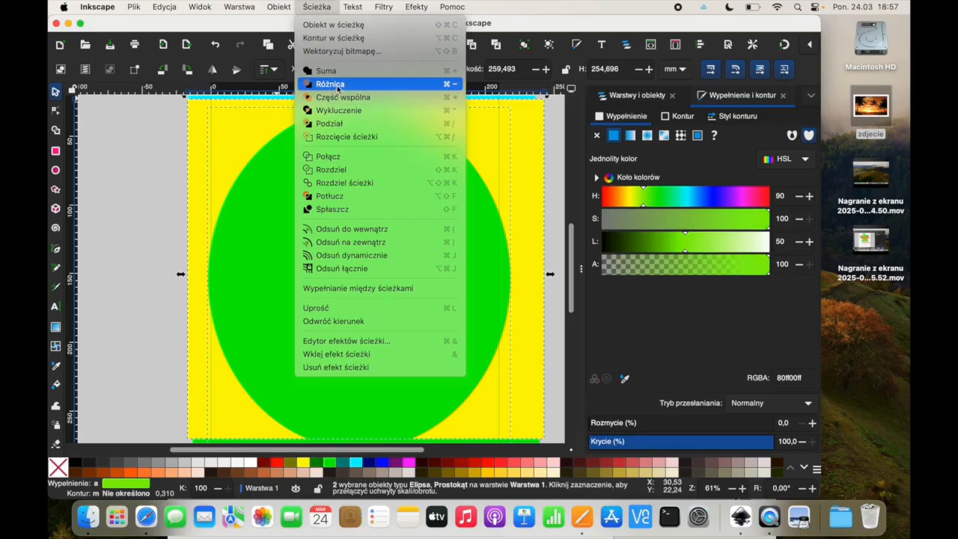
{"action": "left_click", "coordinate": [336, 86]}
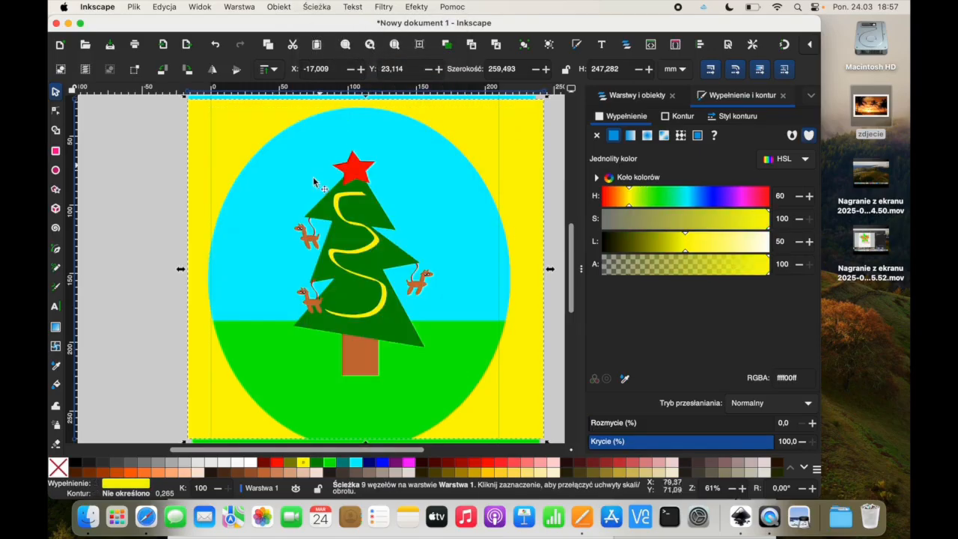
Move the yellow frame up and stretch it to about 262 × 300 mm so it covers the sky's edges.
{"action": "left_click_drag", "start_coordinate": [209, 130], "coordinate": [207, 106]}
{"action": "left_click_drag", "start_coordinate": [550, 434], "coordinate": [545, 431]}
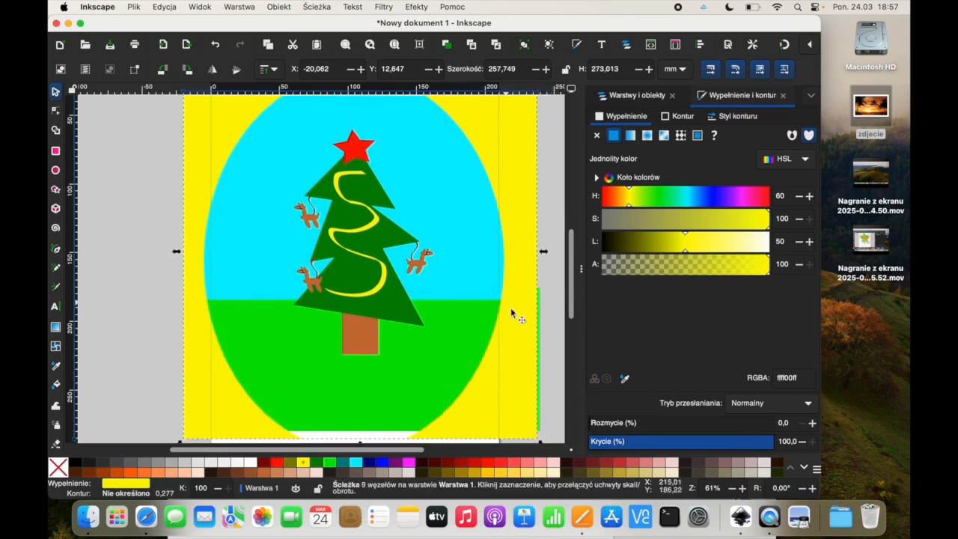
{"action": "left_click_drag", "start_coordinate": [543, 254], "coordinate": [548, 249]}
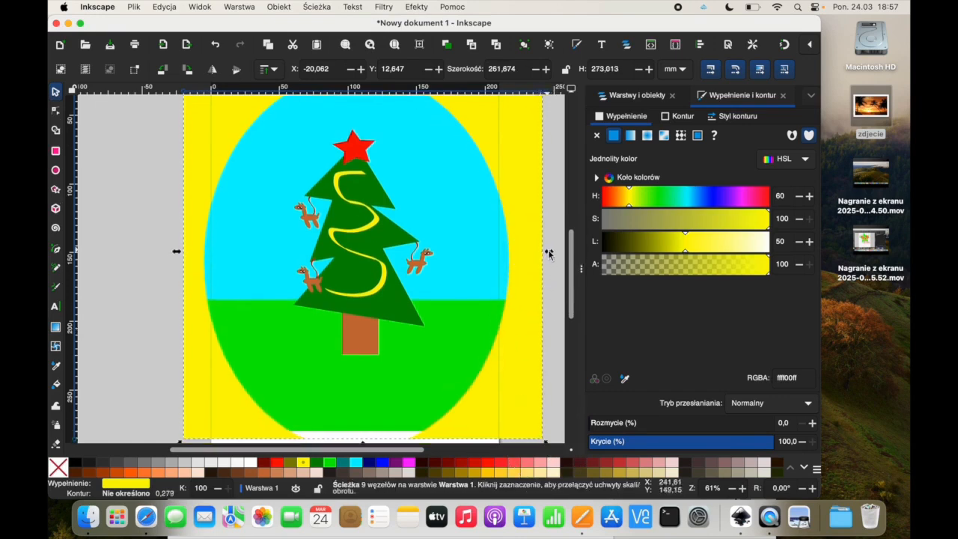
{"action": "scroll", "coordinate": [365, 235], "scroll_direction": "up", "scroll_amount": 3}
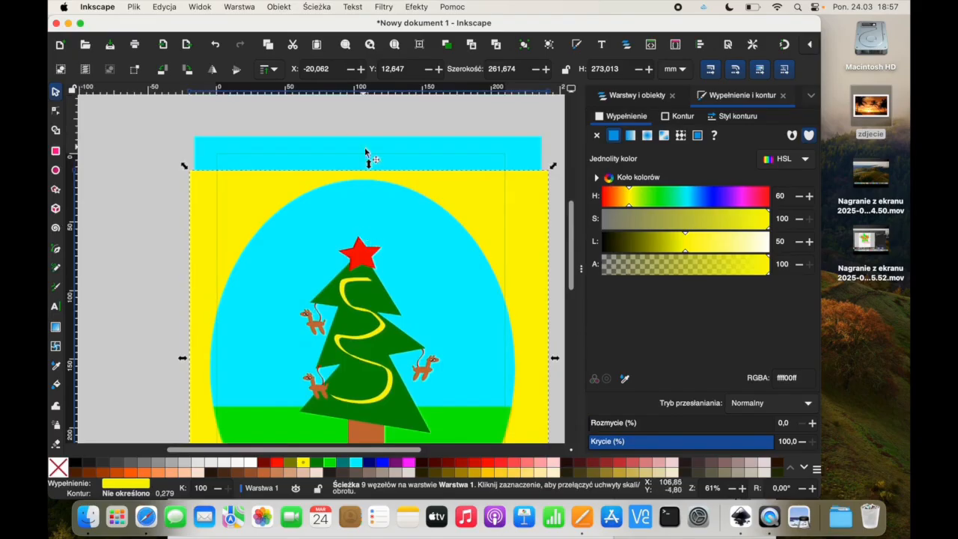
{"action": "left_click_drag", "start_coordinate": [367, 162], "coordinate": [370, 130]}
Raise the yellow frame's lower edge to make the frame about 295 mm high.
{"action": "left_click", "coordinate": [141, 252]}
{"action": "scroll", "coordinate": [161, 290], "scroll_direction": "down", "scroll_amount": 5}
{"action": "scroll", "coordinate": [162, 289], "scroll_direction": "up", "scroll_amount": 5}
{"action": "scroll", "coordinate": [161, 289], "scroll_direction": "down", "scroll_amount": 6}
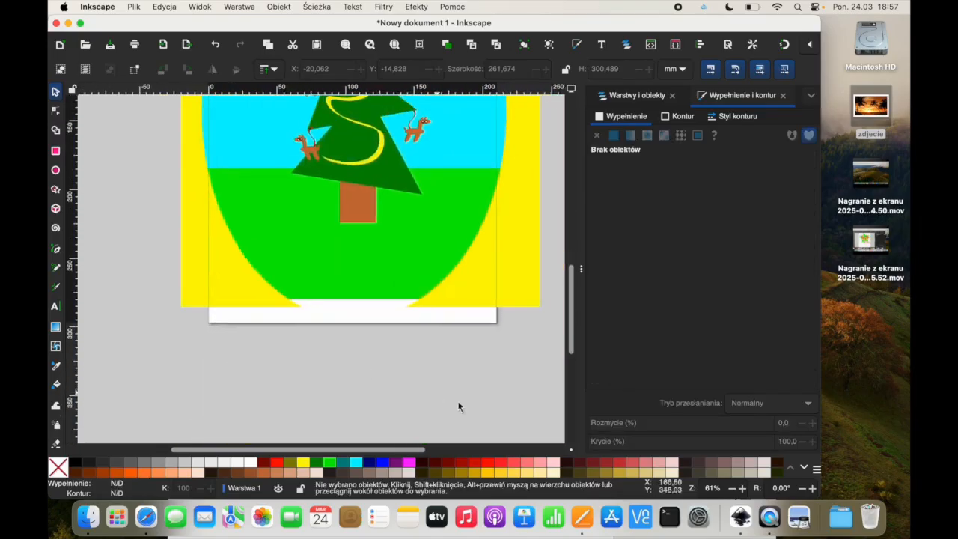
{"action": "left_click", "coordinate": [496, 315]}
{"action": "left_click_drag", "start_coordinate": [360, 315], "coordinate": [361, 308]}
Handwrite "Dla mamy" with an underline in red (FF0000) 4 mm calligraphic strokes below the tree trunk, and clear the selection.
{"action": "scroll", "coordinate": [356, 333], "scroll_direction": "up", "scroll_amount": 6}
{"action": "scroll", "coordinate": [356, 333], "scroll_direction": "down", "scroll_amount": 2}
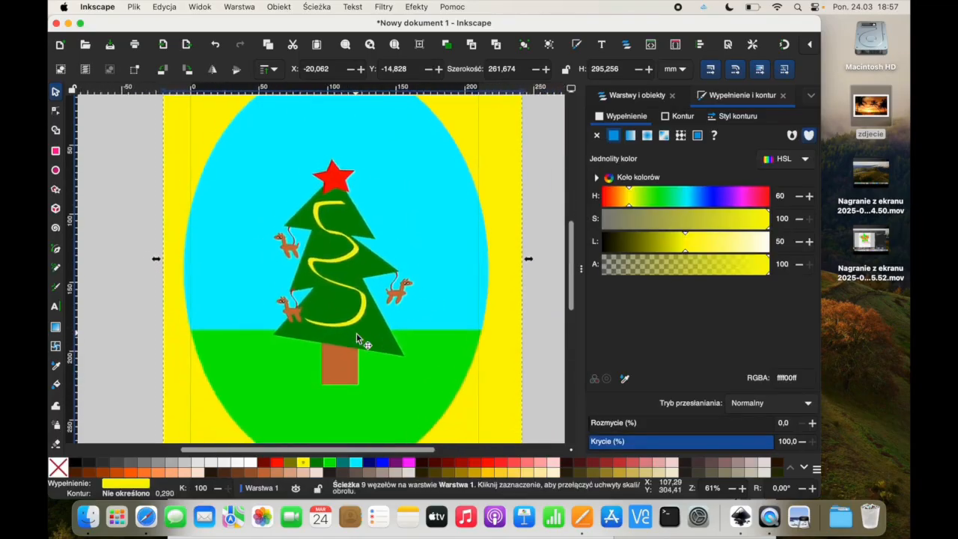
{"action": "left_click", "coordinate": [55, 307]}
{"action": "left_click", "coordinate": [55, 288]}
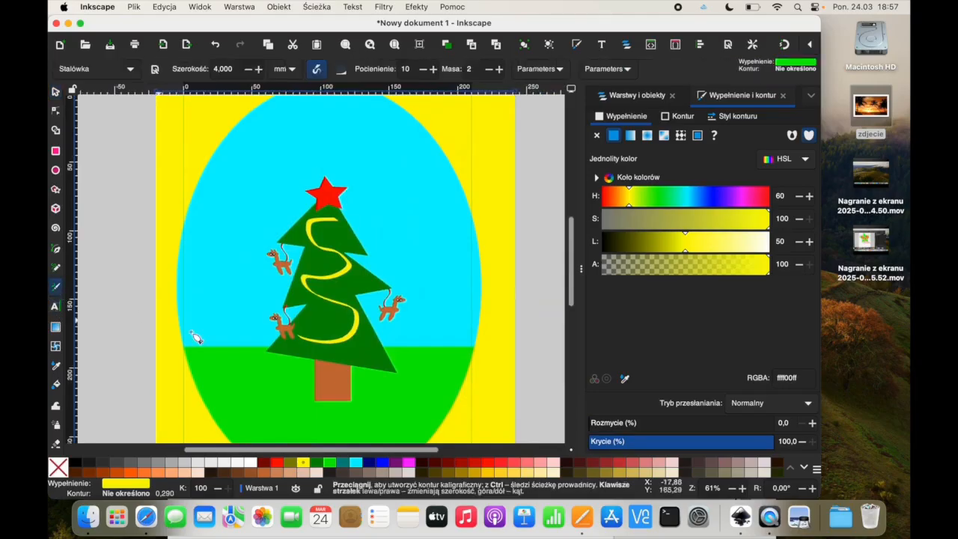
{"action": "scroll", "coordinate": [214, 341], "scroll_direction": "down", "scroll_amount": 4}
{"action": "left_click_drag", "start_coordinate": [198, 303], "coordinate": [213, 348]}
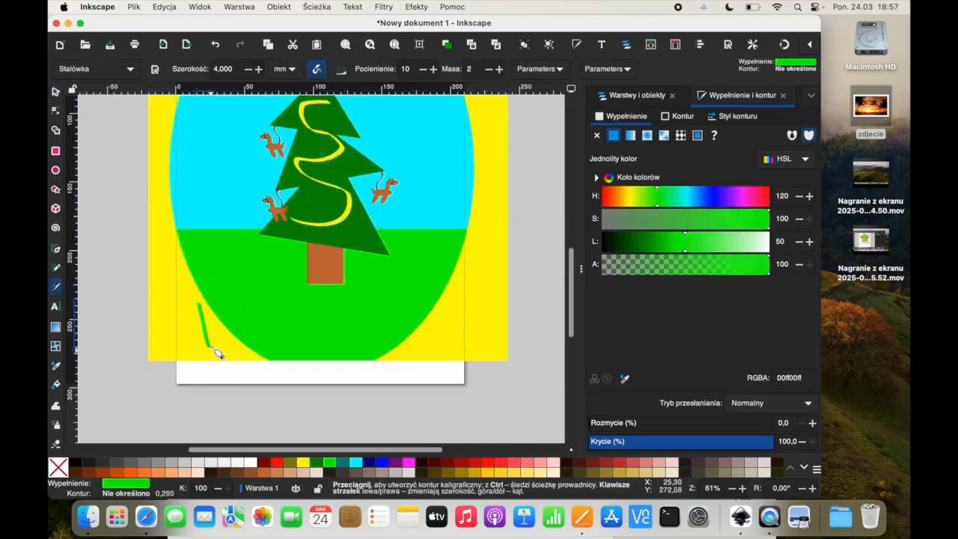
{"action": "key", "text": "Delete"}
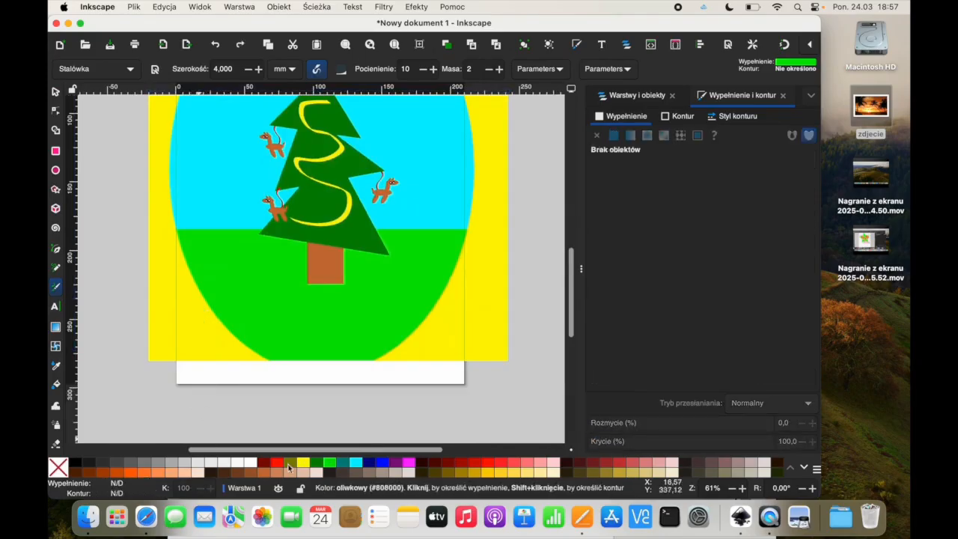
{"action": "left_click_drag", "start_coordinate": [203, 299], "coordinate": [211, 347]}
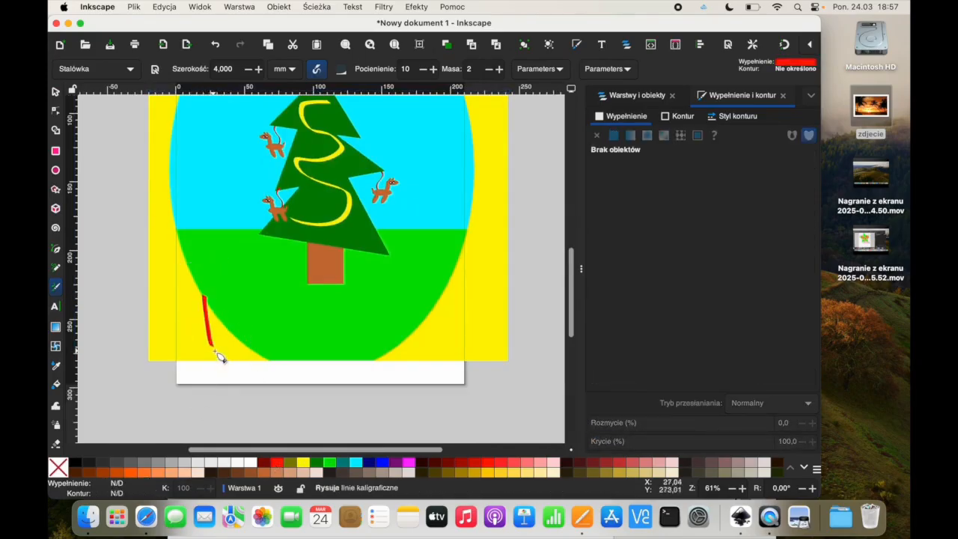
{"action": "mouse_move", "coordinate": [203, 296]}
{"action": "left_mouse_down"}
{"action": "mouse_move", "coordinate": [249, 326]}
{"action": "mouse_move", "coordinate": [206, 346]}
{"action": "left_mouse_up"}
{"action": "mouse_move", "coordinate": [255, 300]}
{"action": "left_mouse_down"}
{"action": "mouse_move", "coordinate": [271, 339]}
{"action": "mouse_move", "coordinate": [269, 318]}
{"action": "mouse_move", "coordinate": [264, 329]}
{"action": "mouse_move", "coordinate": [295, 338]}
{"action": "mouse_move", "coordinate": [308, 305]}
{"action": "mouse_move", "coordinate": [329, 321]}
{"action": "mouse_move", "coordinate": [347, 319]}
{"action": "mouse_move", "coordinate": [331, 297]}
{"action": "mouse_move", "coordinate": [331, 309]}
{"action": "mouse_move", "coordinate": [359, 323]}
{"action": "mouse_move", "coordinate": [365, 305]}
{"action": "mouse_move", "coordinate": [374, 315]}
{"action": "mouse_move", "coordinate": [392, 310]}
{"action": "mouse_move", "coordinate": [394, 285]}
{"action": "mouse_move", "coordinate": [399, 324]}
{"action": "mouse_move", "coordinate": [281, 345]}
{"action": "left_mouse_up"}
{"action": "left_click", "coordinate": [54, 92]}
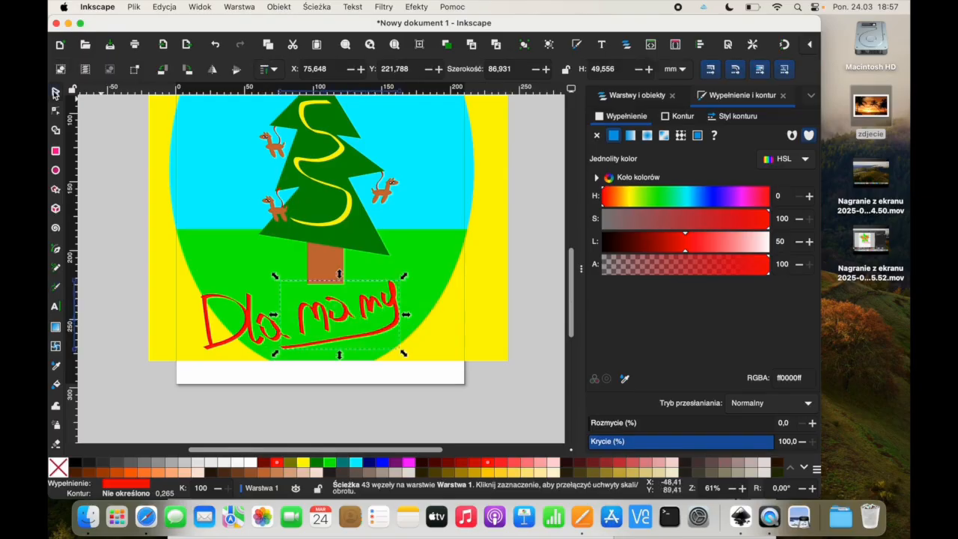
{"action": "scroll", "coordinate": [119, 239], "scroll_direction": "up", "scroll_amount": 4}
{"action": "scroll", "coordinate": [119, 239], "scroll_direction": "down", "scroll_amount": 1}
{"action": "scroll", "coordinate": [119, 239], "scroll_direction": "down", "scroll_amount": 1}
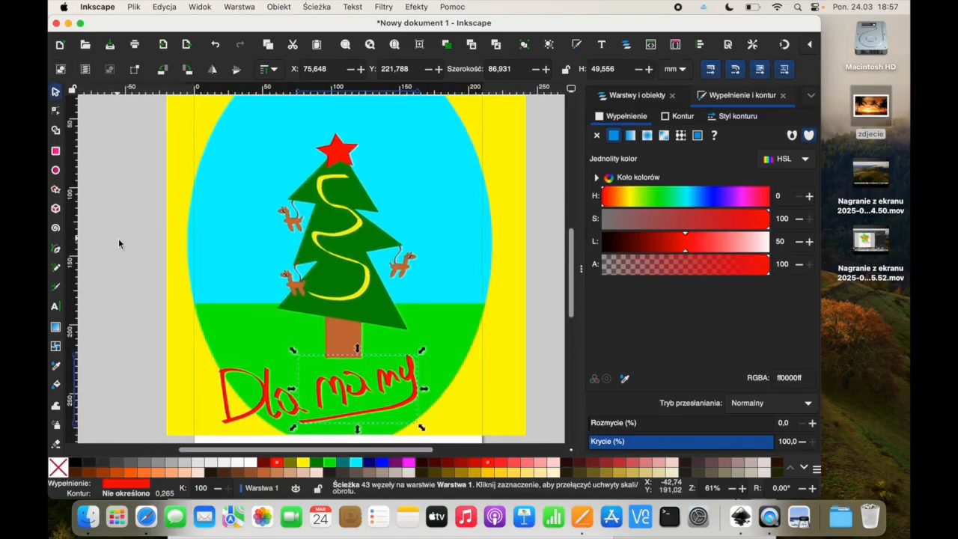
{"action": "scroll", "coordinate": [119, 240], "scroll_direction": "up", "scroll_amount": 1}
{"action": "left_click", "coordinate": [137, 257]}
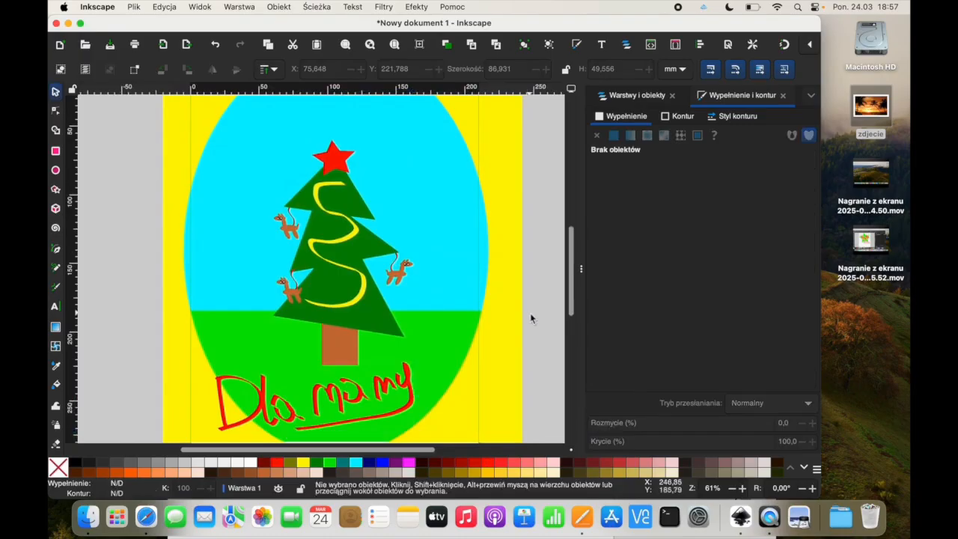
Draw a rectangle about 180 × 145 mm beside the card, fill it aqua (00FFFF) as sky, and move it up slightly.
{"action": "scroll", "coordinate": [421, 304], "scroll_direction": "right", "scroll_amount": 5}
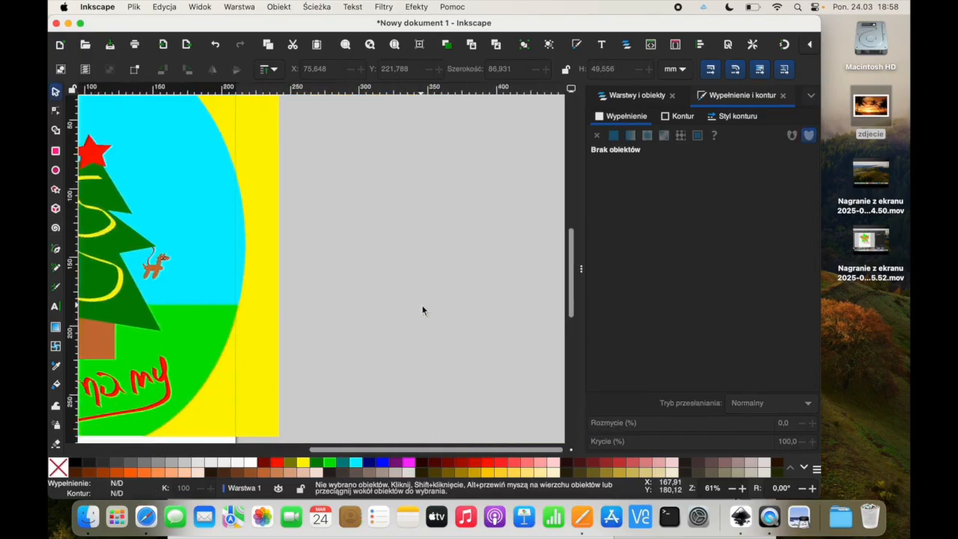
{"action": "scroll", "coordinate": [421, 305], "scroll_direction": "left", "scroll_amount": 5}
{"action": "scroll", "coordinate": [421, 304], "scroll_direction": "left", "scroll_amount": 1}
{"action": "scroll", "coordinate": [421, 304], "scroll_direction": "right", "scroll_amount": 6}
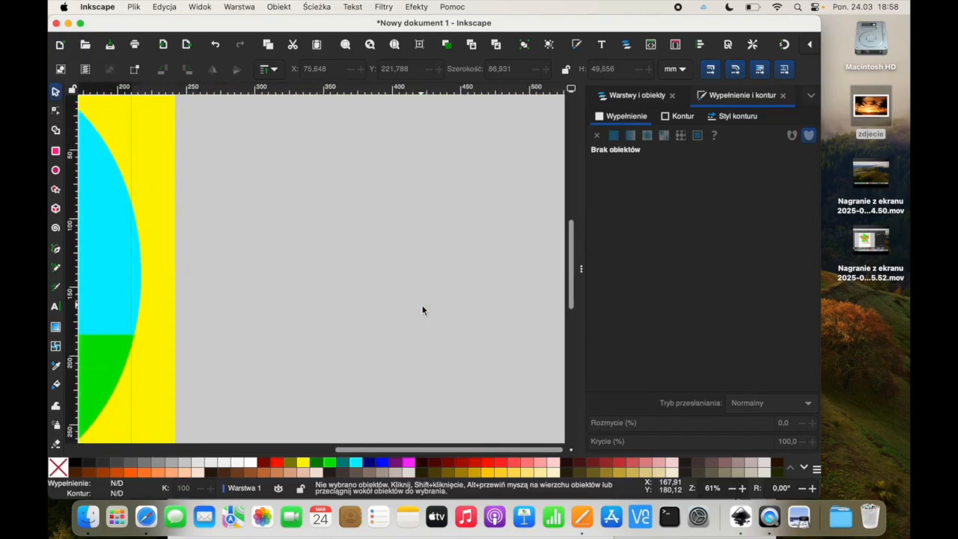
{"action": "left_click", "coordinate": [55, 151]}
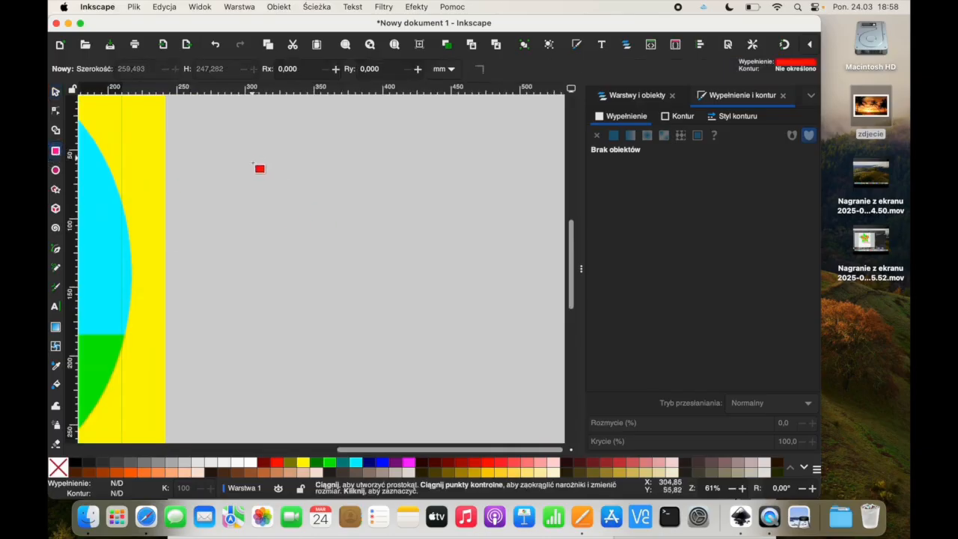
{"action": "left_click_drag", "start_coordinate": [249, 153], "coordinate": [497, 350]}
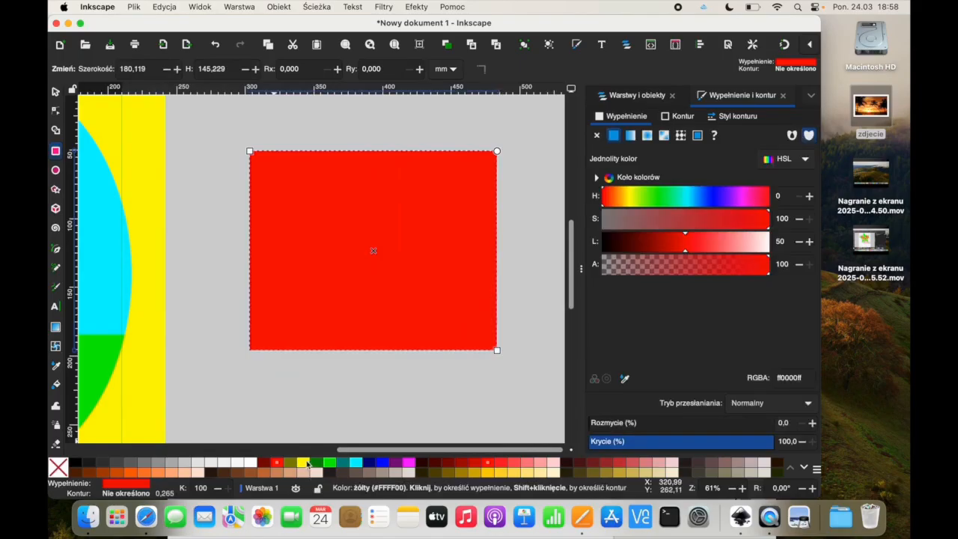
{"action": "left_click", "coordinate": [304, 463]}
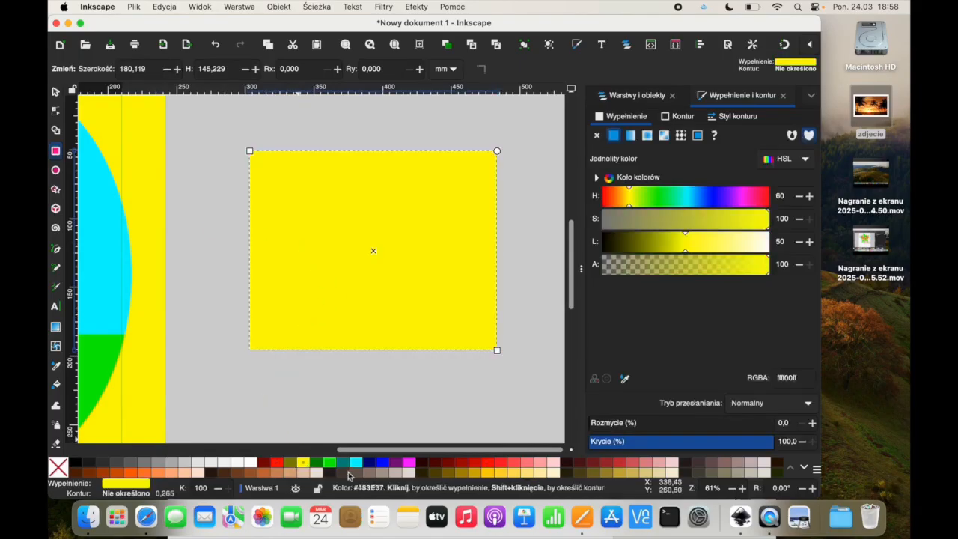
{"action": "left_click", "coordinate": [329, 463]}
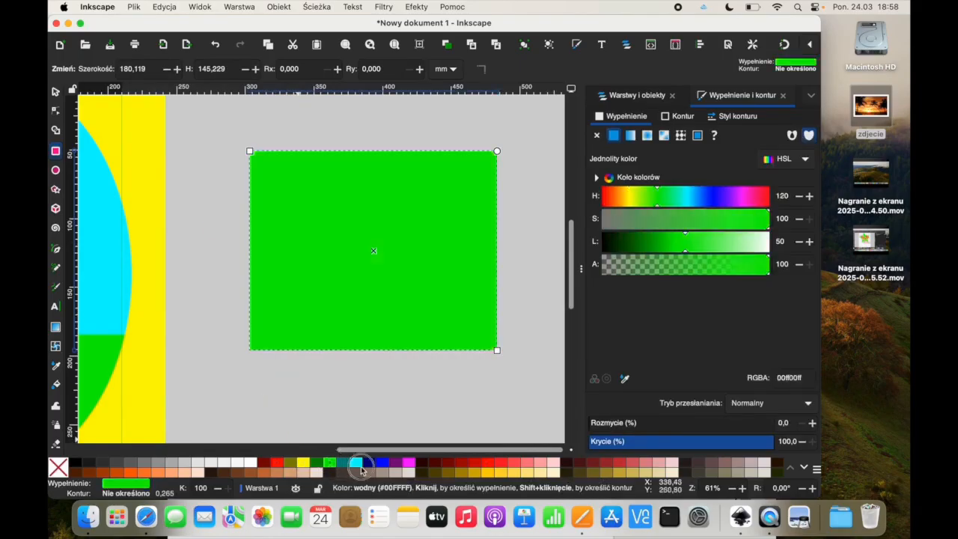
{"action": "left_click", "coordinate": [358, 463]}
{"action": "key", "text": "s"}
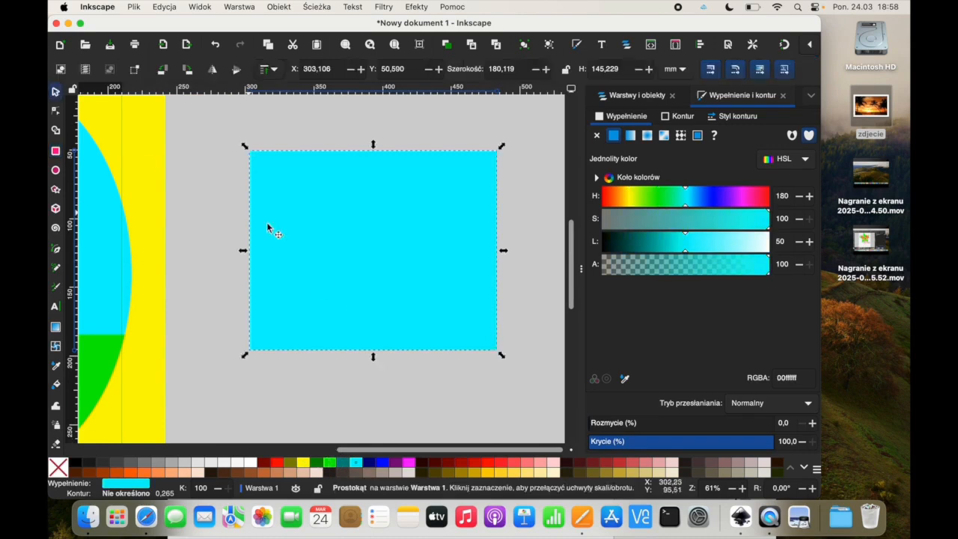
{"action": "left_click_drag", "start_coordinate": [281, 223], "coordinate": [263, 170]}
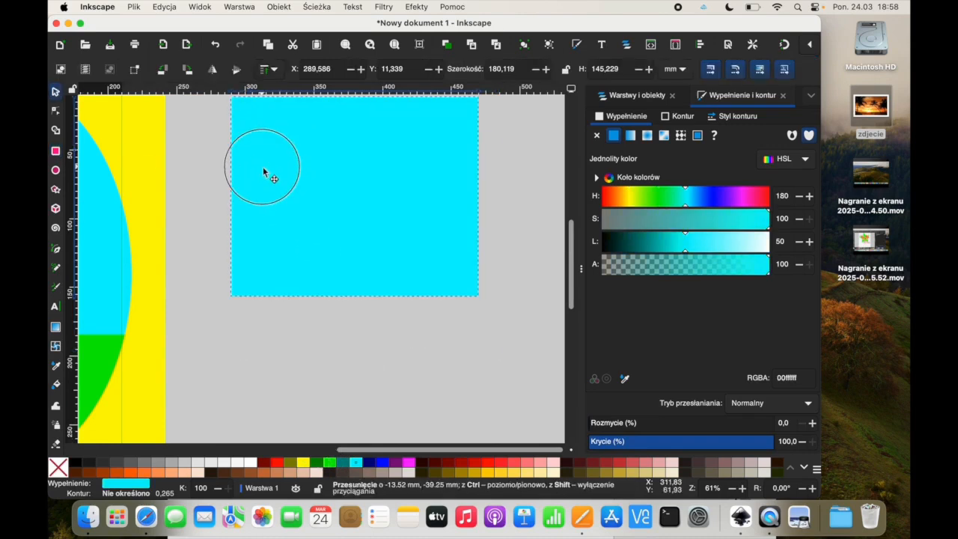
Draw a yellow (FFFF00) rectangle about 181 × 81 mm along the sky's lower edge as sand, and clear the selection.
{"action": "left_click", "coordinate": [54, 153]}
{"action": "left_click_drag", "start_coordinate": [232, 291], "coordinate": [479, 400]}
{"action": "left_click", "coordinate": [303, 462]}
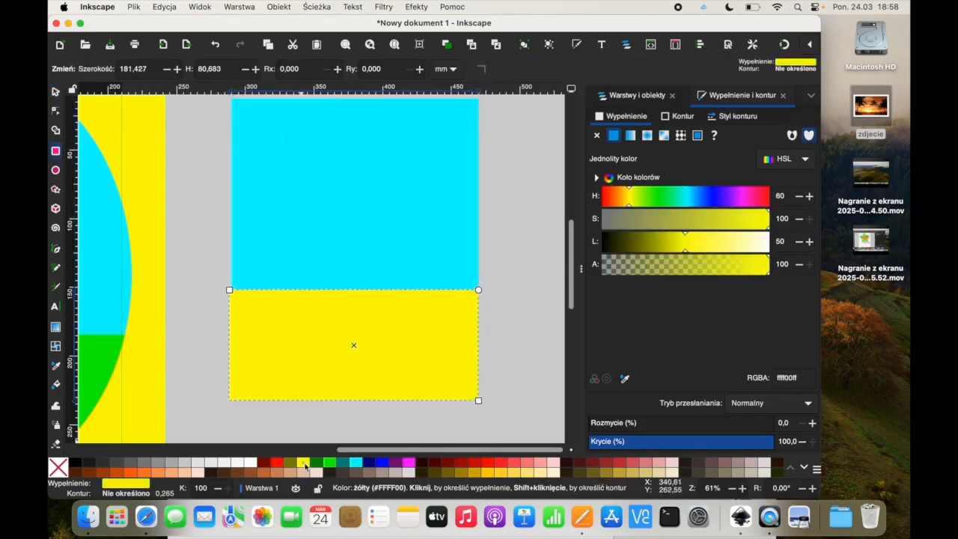
{"action": "left_click", "coordinate": [55, 93]}
{"action": "left_click", "coordinate": [175, 208]}
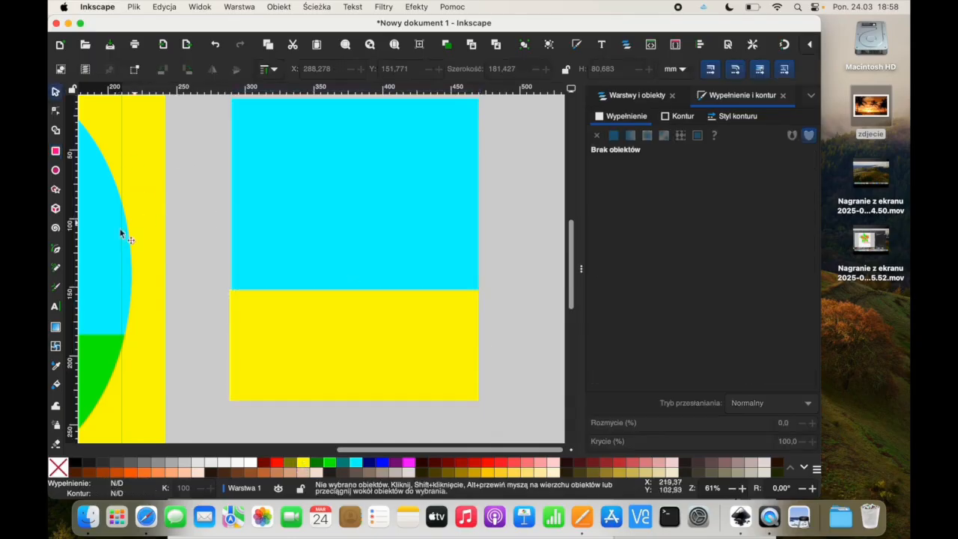
Set the fill to green (00FF00), try a freehand Pencil stroke in the middle of the sky, and clear the selection.
{"action": "left_click", "coordinate": [57, 268]}
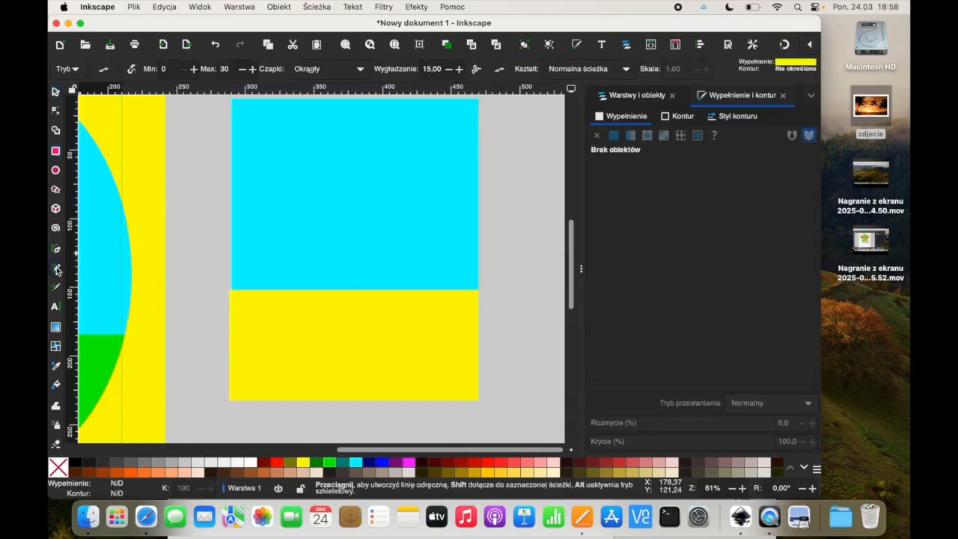
{"action": "left_click", "coordinate": [329, 464]}
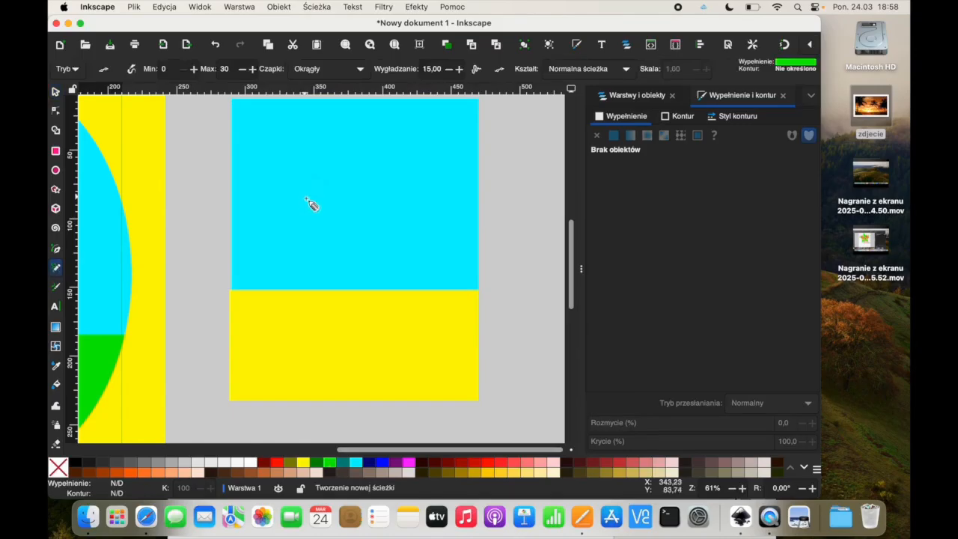
{"action": "left_click_drag", "start_coordinate": [343, 164], "coordinate": [342, 163]}
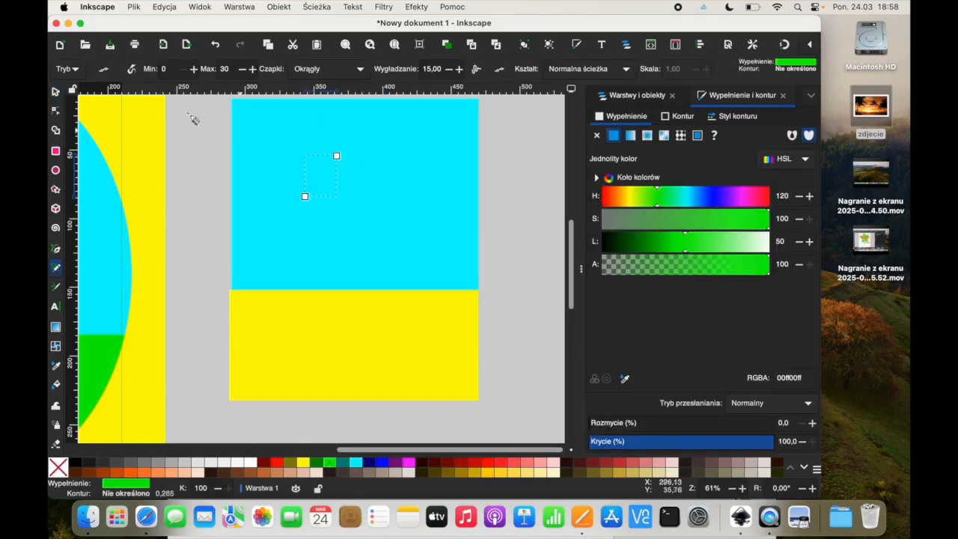
{"action": "left_click", "coordinate": [55, 91]}
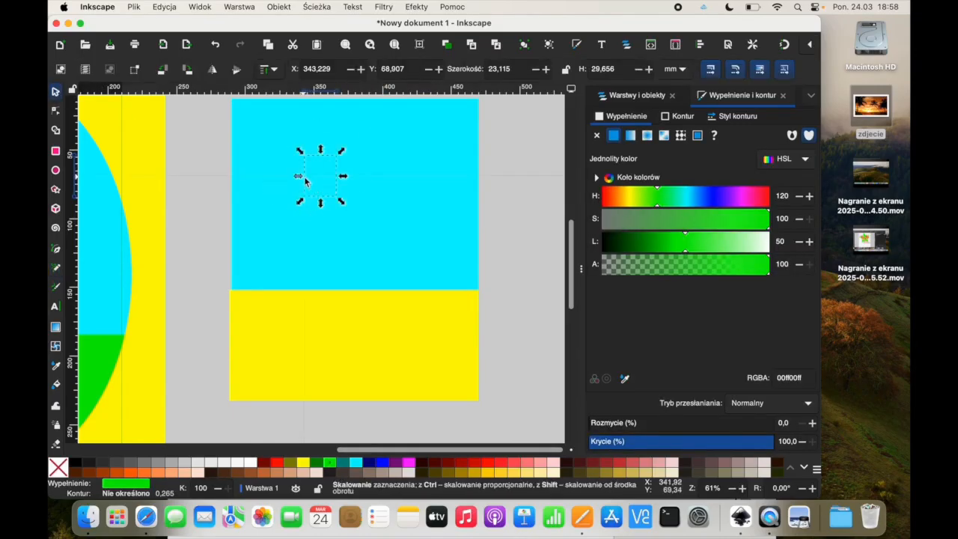
{"action": "key", "text": "Escape"}
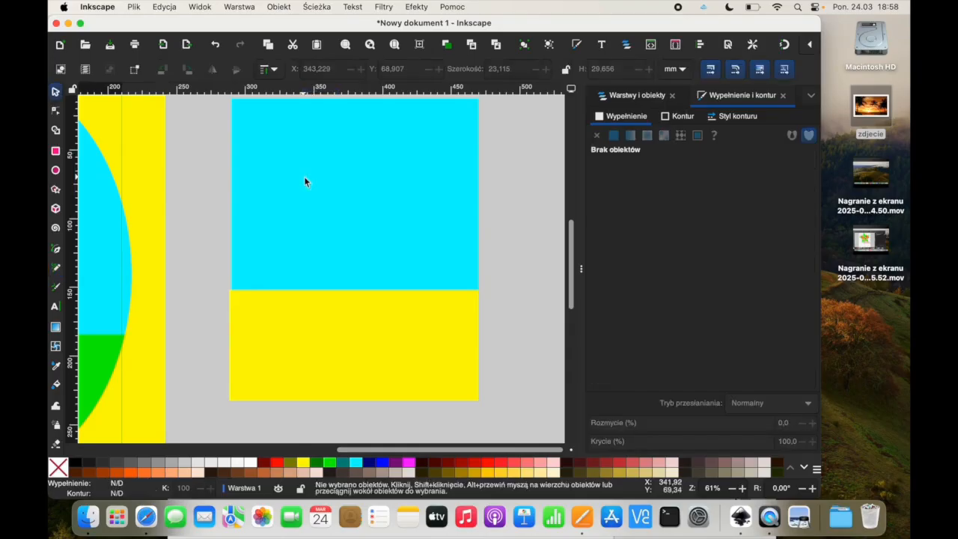
Draw a closed, arched green leaf shape with the Pen tool across the sky's left edge, reaching down to the sand.
{"action": "left_click", "coordinate": [57, 268]}
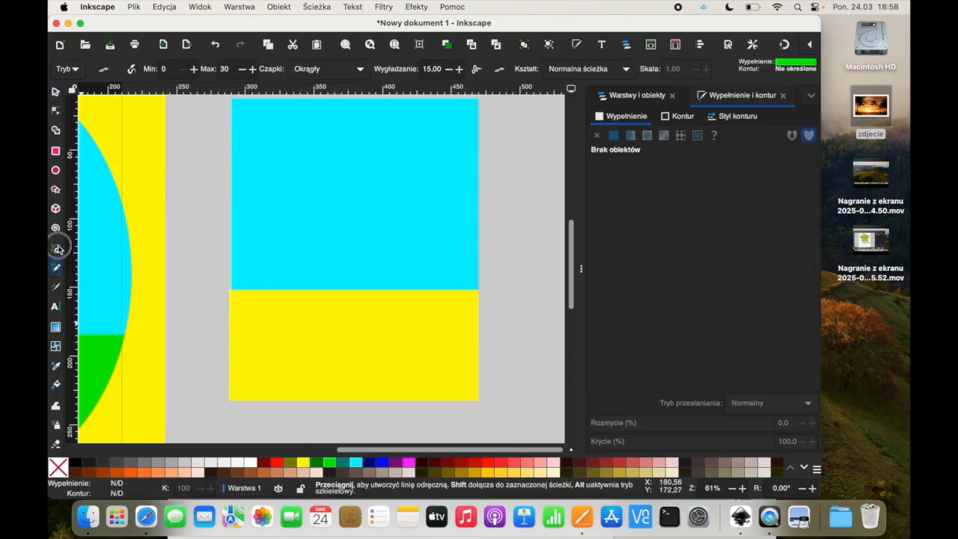
{"action": "left_click", "coordinate": [57, 249]}
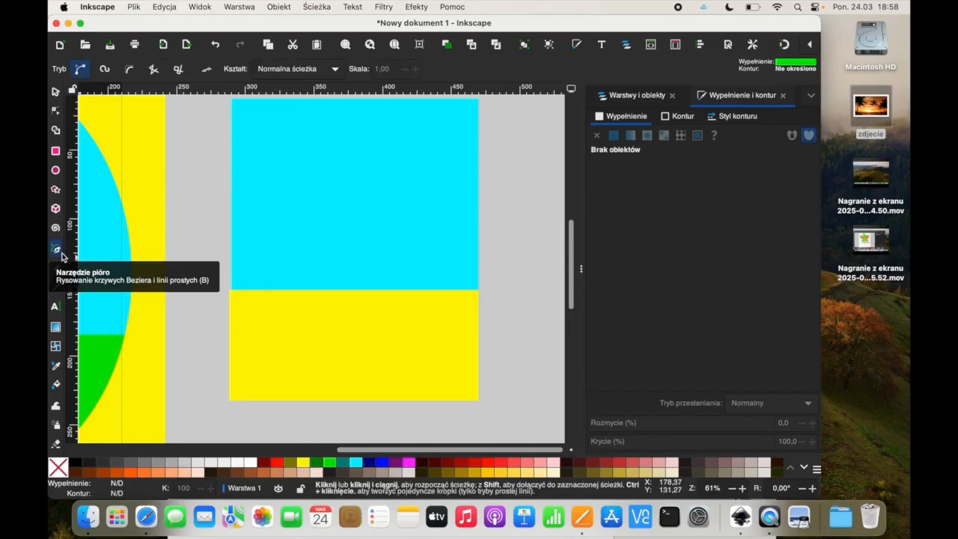
{"action": "left_click", "coordinate": [216, 248]}
{"action": "left_click", "coordinate": [262, 223]}
{"action": "left_click", "coordinate": [314, 289]}
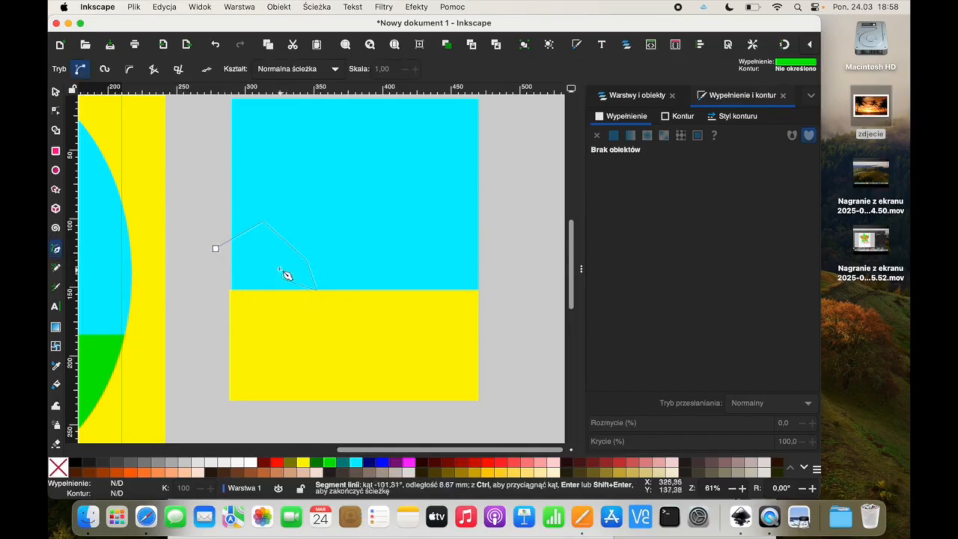
{"action": "left_click", "coordinate": [265, 258]}
{"action": "left_click", "coordinate": [255, 260]}
{"action": "left_click", "coordinate": [218, 276]}
{"action": "left_click", "coordinate": [205, 270]}
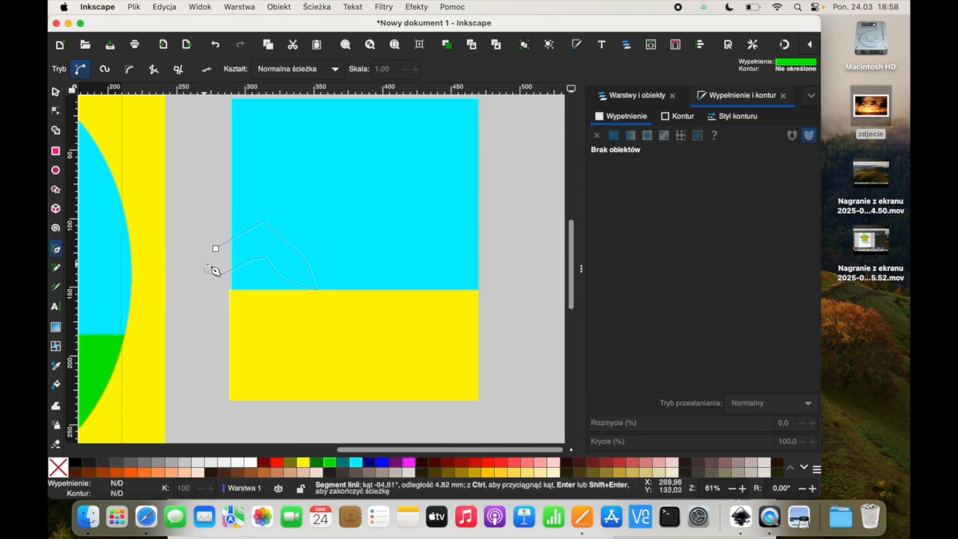
{"action": "left_click", "coordinate": [216, 250]}
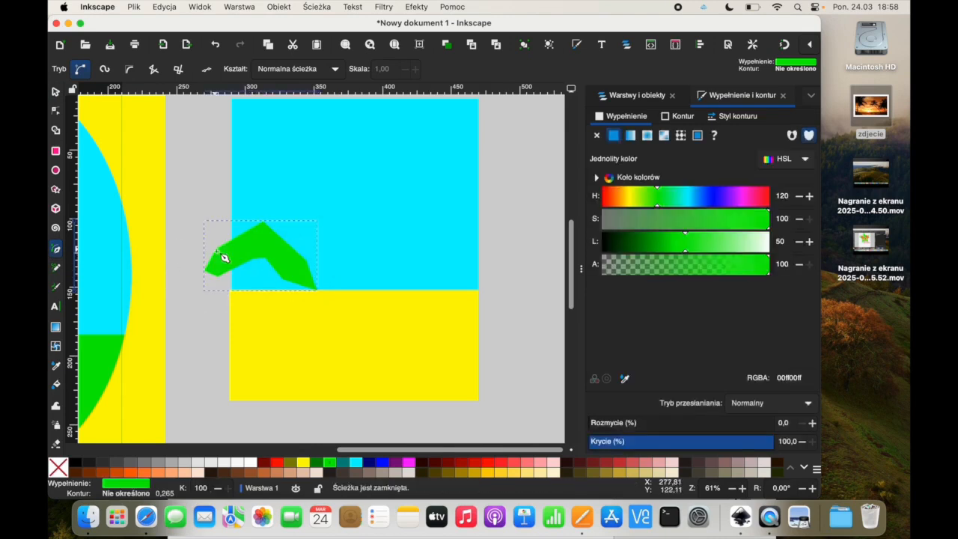
Enlarge the green leaf to about 113 × 58 mm and fill it dark green (008000).
{"action": "left_click", "coordinate": [57, 95]}
{"action": "left_click_drag", "start_coordinate": [322, 216], "coordinate": [363, 207]}
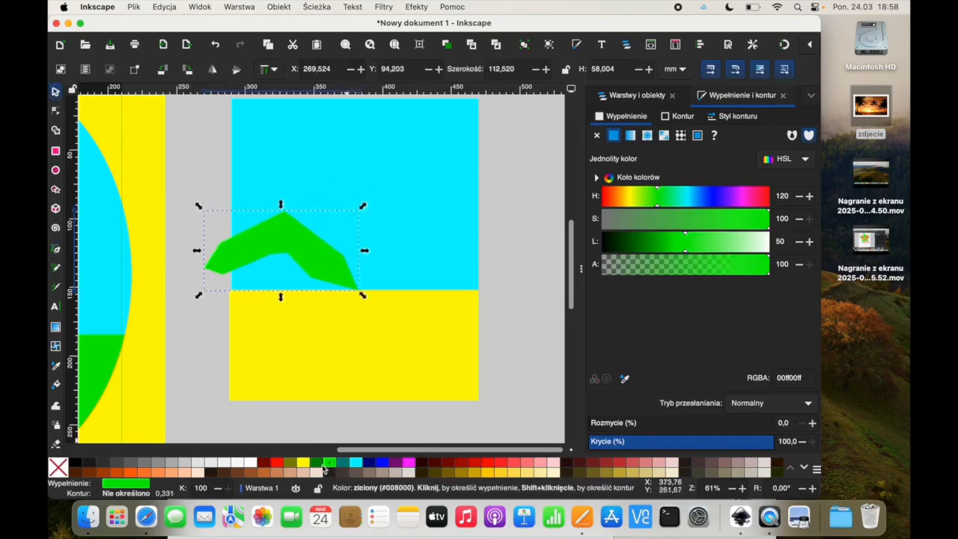
{"action": "left_click", "coordinate": [337, 471]}
Move the leaf onto the sky, then paste a copy and rotate it over the original to form a palm crown.
{"action": "left_click_drag", "start_coordinate": [284, 230], "coordinate": [361, 233]}
{"action": "key", "text": "super+c"}
{"action": "key", "text": "super+v"}
{"action": "left_click", "coordinate": [361, 233]}
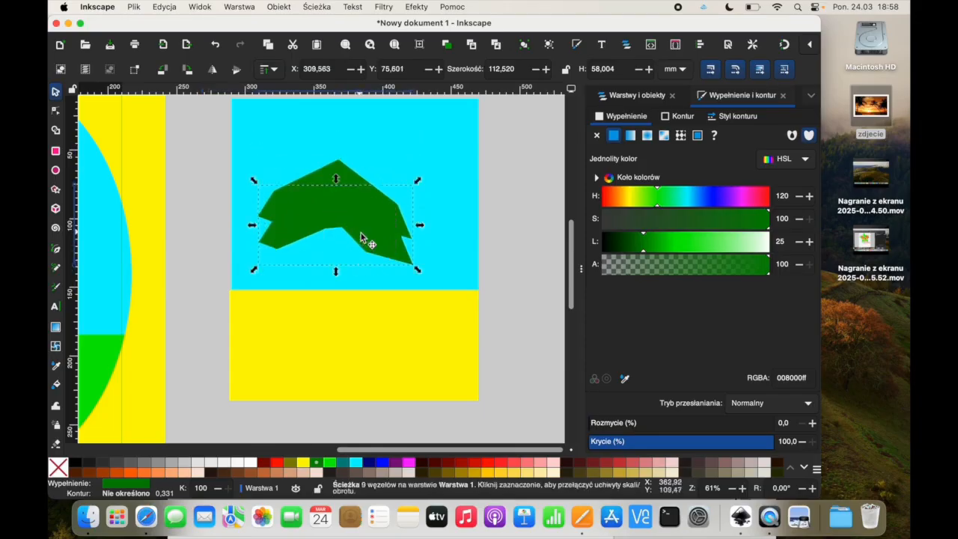
{"action": "left_click_drag", "start_coordinate": [417, 181], "coordinate": [367, 153]}
{"action": "left_click_drag", "start_coordinate": [330, 214], "coordinate": [348, 170]}
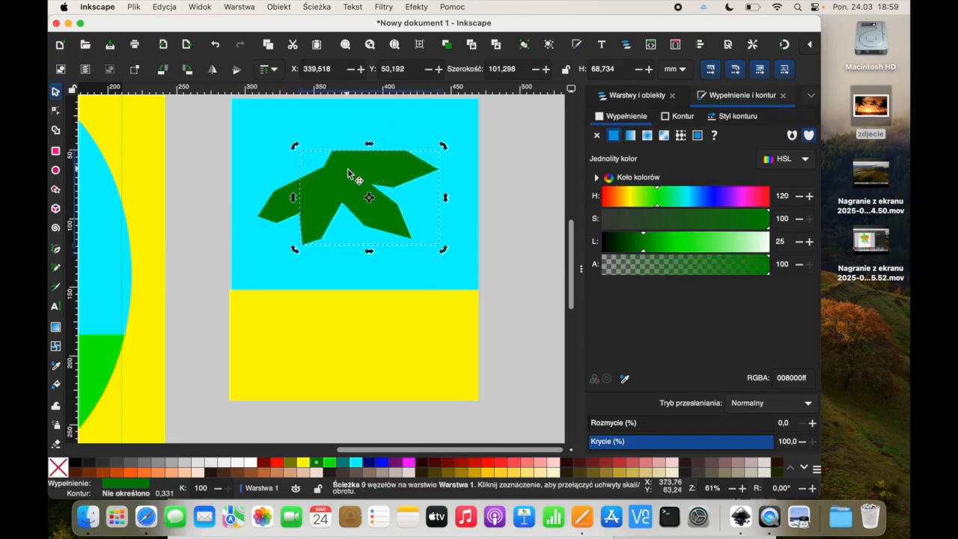
Group the two dark green leaves and move the group up and to the right on the sky.
{"action": "left_click", "coordinate": [187, 155]}
{"action": "left_click", "coordinate": [278, 209]}
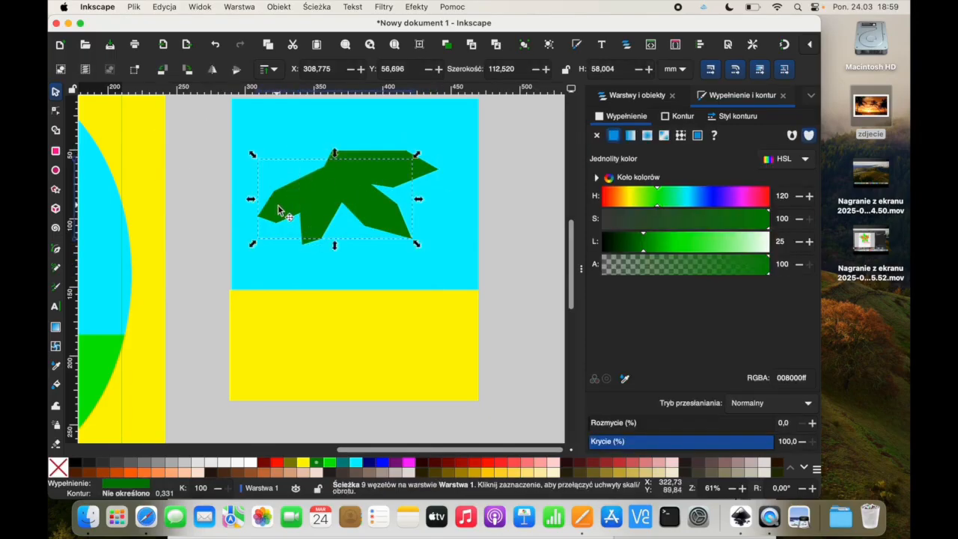
{"action": "left_click", "coordinate": [425, 166], "text": "shift"}
{"action": "right_click", "coordinate": [377, 172]}
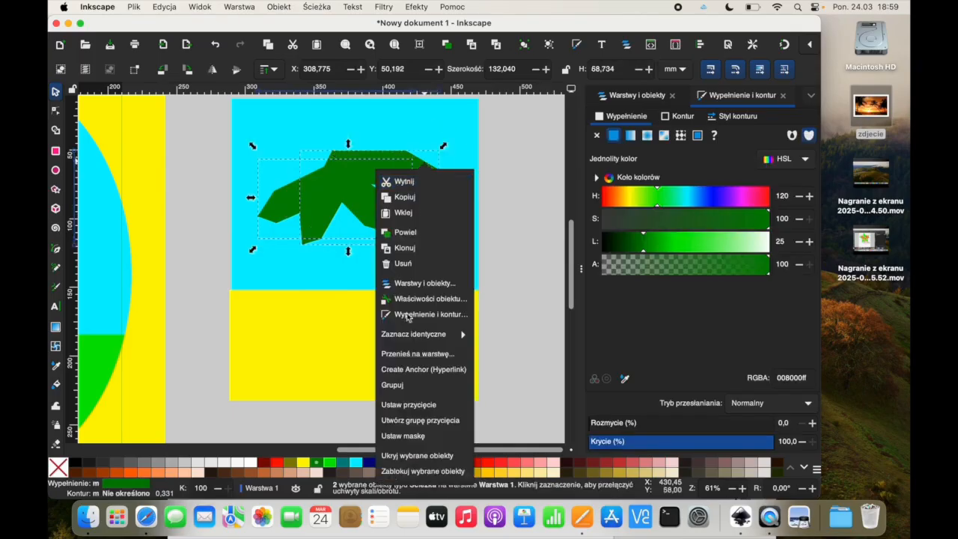
{"action": "left_click", "coordinate": [410, 386]}
{"action": "left_click_drag", "start_coordinate": [345, 190], "coordinate": [376, 170]}
Draw a small upright brown (A05A2C) ellipse as a coconut on the sky, below and left of the palm leaves.
{"action": "left_click", "coordinate": [58, 171]}
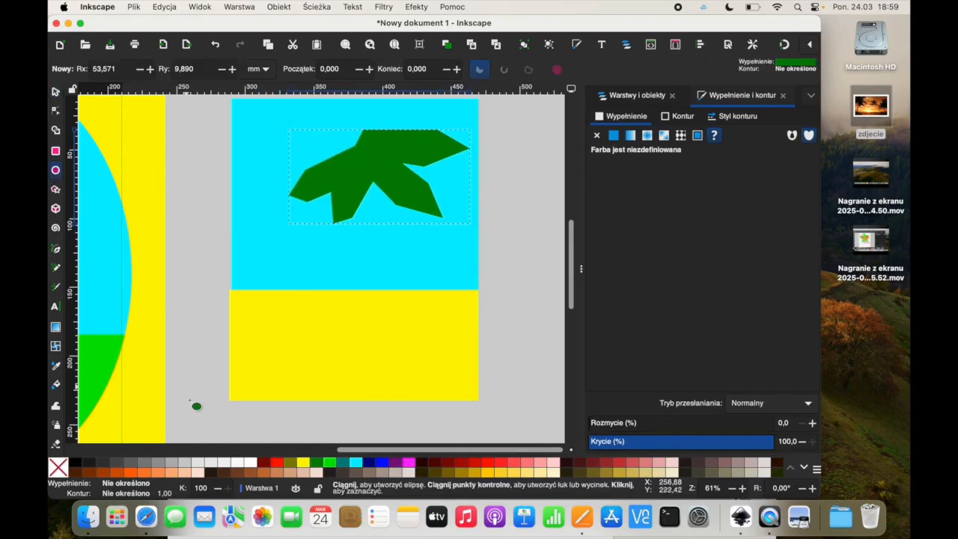
{"action": "left_click", "coordinate": [252, 472]}
{"action": "left_click_drag", "start_coordinate": [268, 241], "coordinate": [295, 281]}
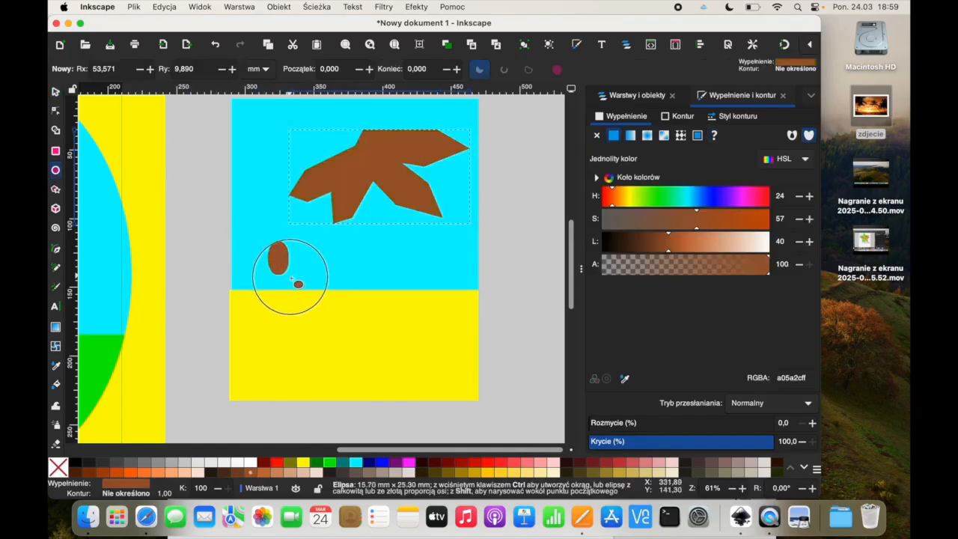
Fill the grouped palm leaves with dark green (008000) again and clear the selection.
{"action": "left_click", "coordinate": [55, 91]}
{"action": "left_click", "coordinate": [347, 159]}
{"action": "left_click", "coordinate": [317, 462]}
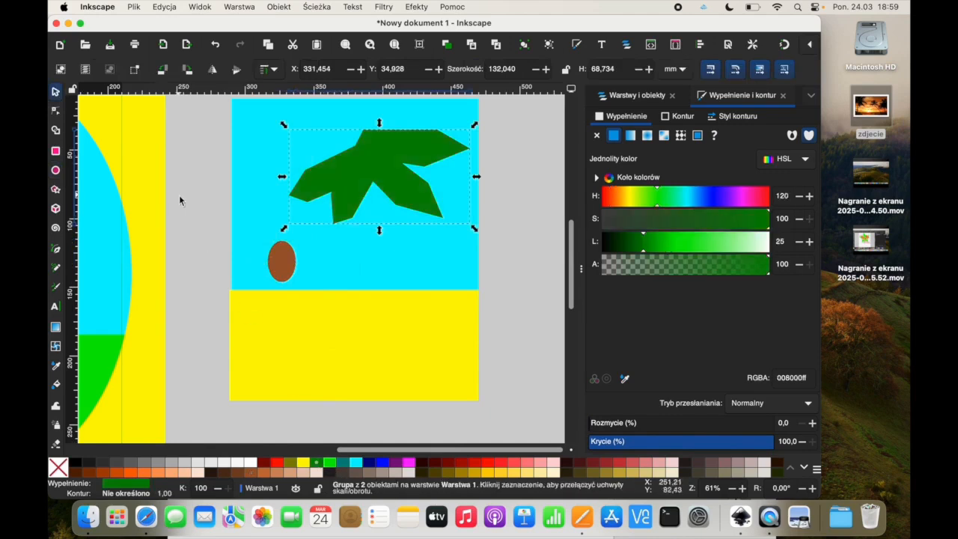
{"action": "left_click", "coordinate": [205, 269]}
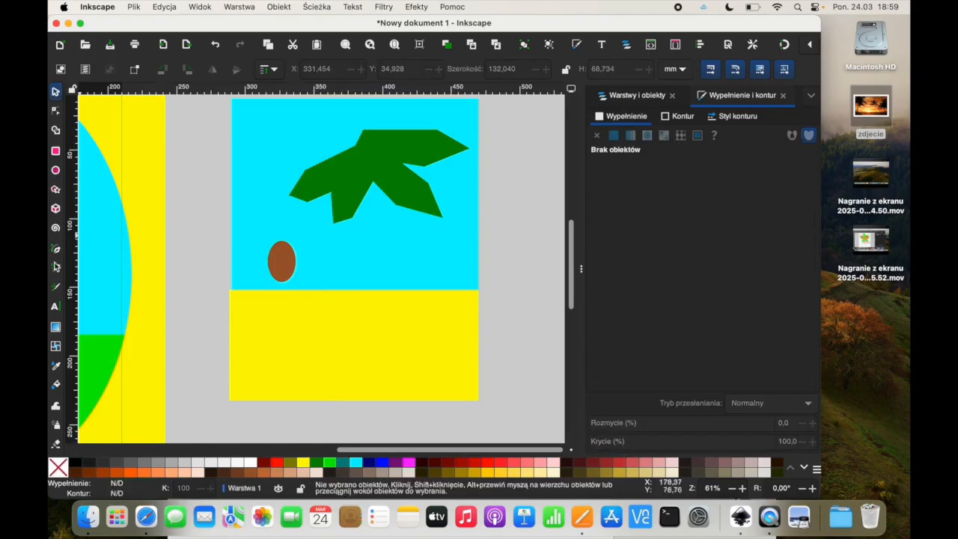
Draw a closed, tapering palm trunk with the Pen tool from the middle of the leaves down into the sand.
{"action": "left_click", "coordinate": [56, 251]}
{"action": "left_click", "coordinate": [363, 175]}
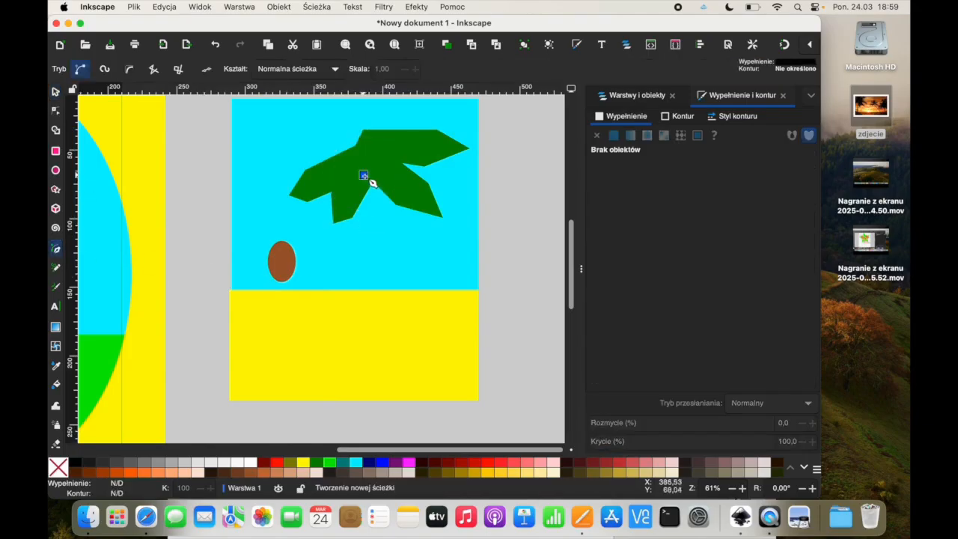
{"action": "left_click", "coordinate": [374, 344]}
{"action": "left_click", "coordinate": [391, 281]}
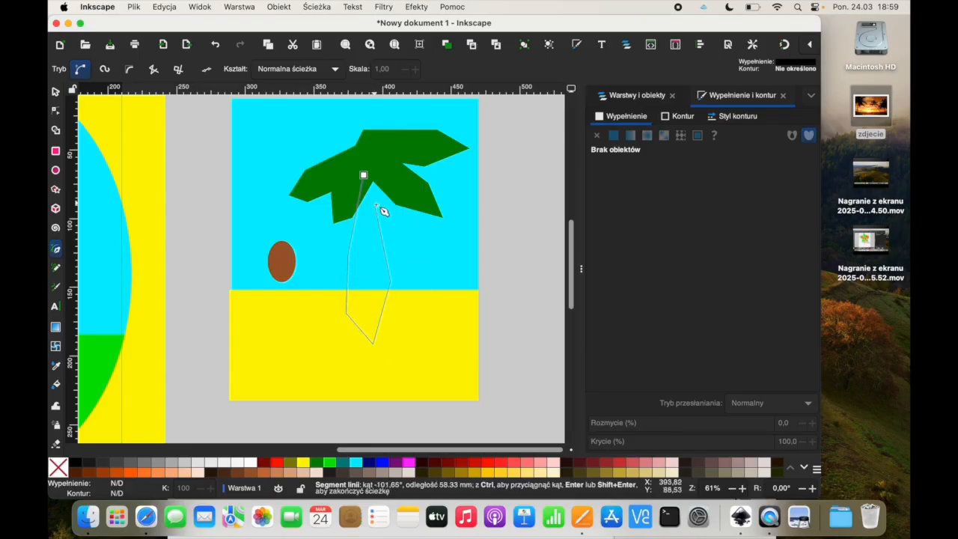
{"action": "left_click", "coordinate": [368, 177]}
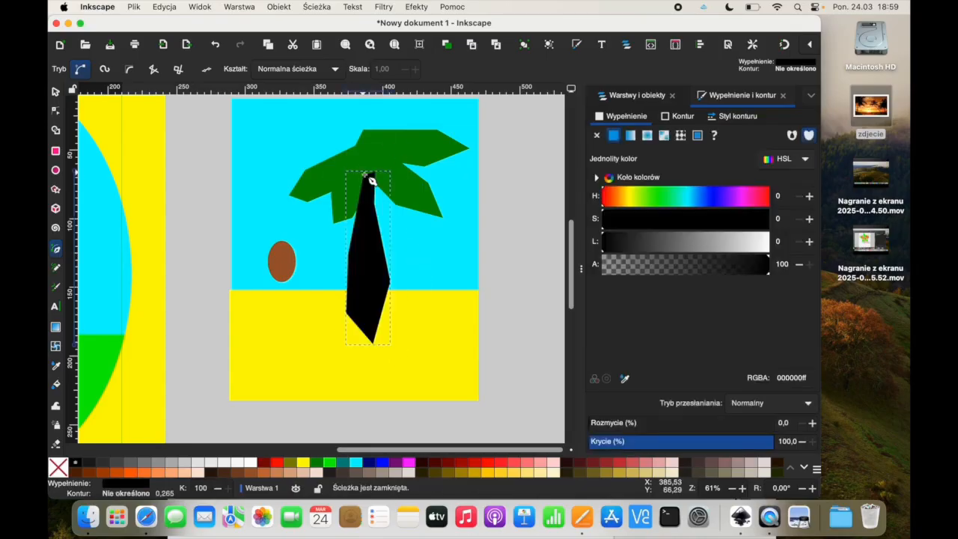
Raise the palm leaf group in front of the black trunk.
{"action": "left_click", "coordinate": [56, 91]}
{"action": "left_click", "coordinate": [408, 153]}
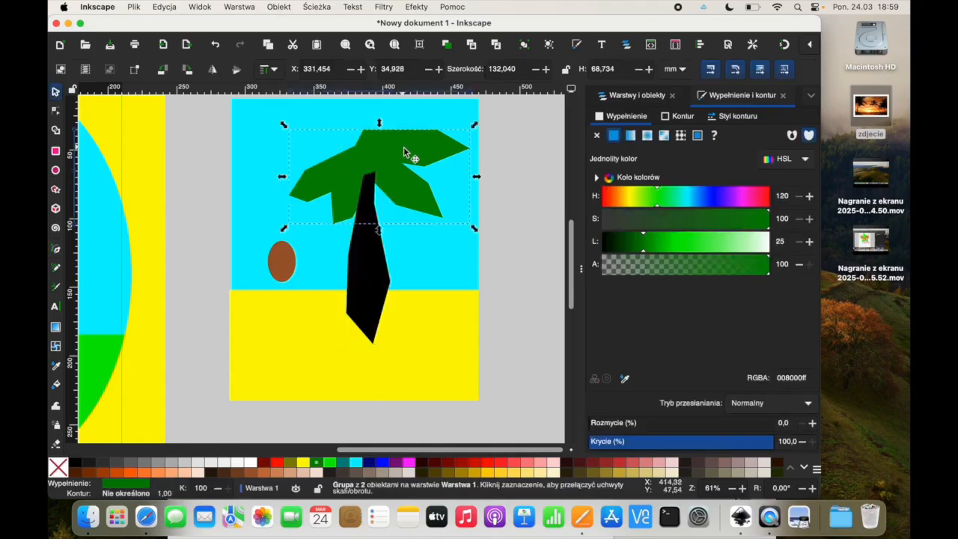
{"action": "left_click", "coordinate": [274, 70]}
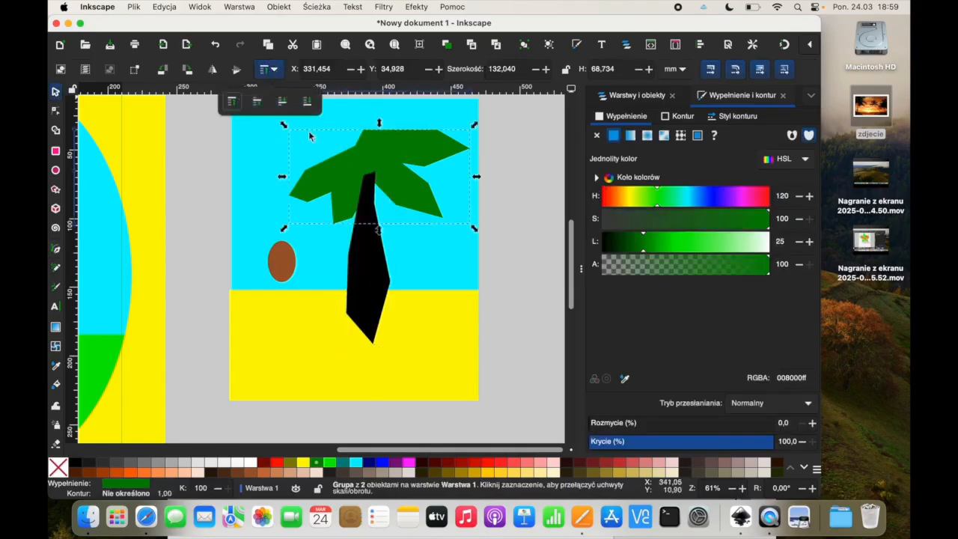
{"action": "left_click", "coordinate": [165, 183]}
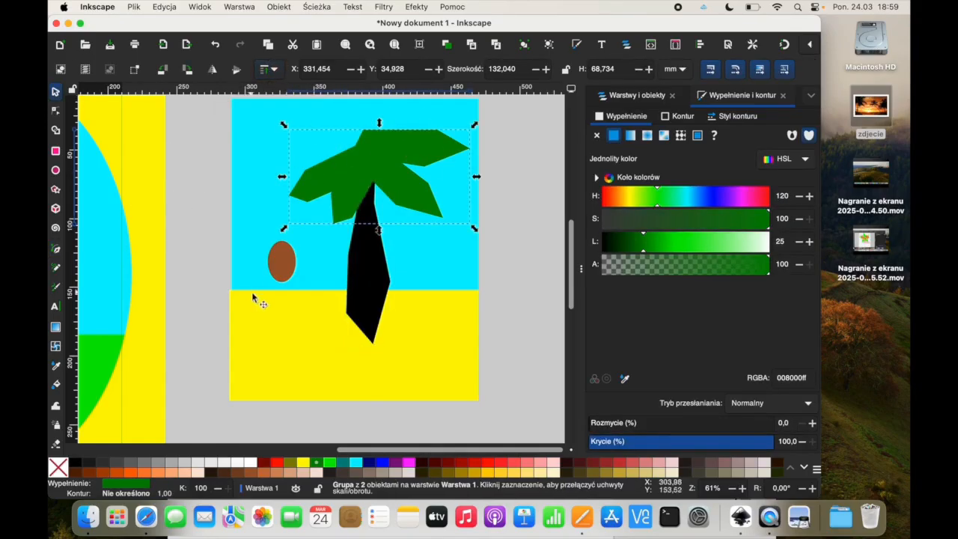
Move the brown coconut up under the palm leaves beside the upper trunk and clear the selection.
{"action": "left_click", "coordinate": [280, 267]}
{"action": "left_click_drag", "start_coordinate": [280, 267], "coordinate": [389, 209]}
{"action": "left_click", "coordinate": [531, 281]}
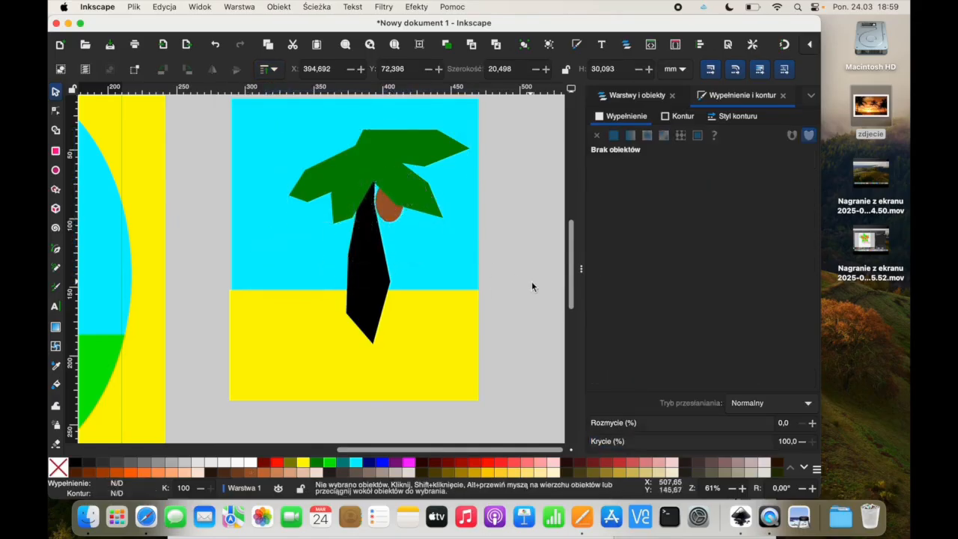
Draw a yellow (FFFF00) near-circular sun about 40 by 41 mm in the sky's upper-left corner.
{"action": "left_click", "coordinate": [55, 169]}
{"action": "left_click_drag", "start_coordinate": [241, 116], "coordinate": [292, 169]}
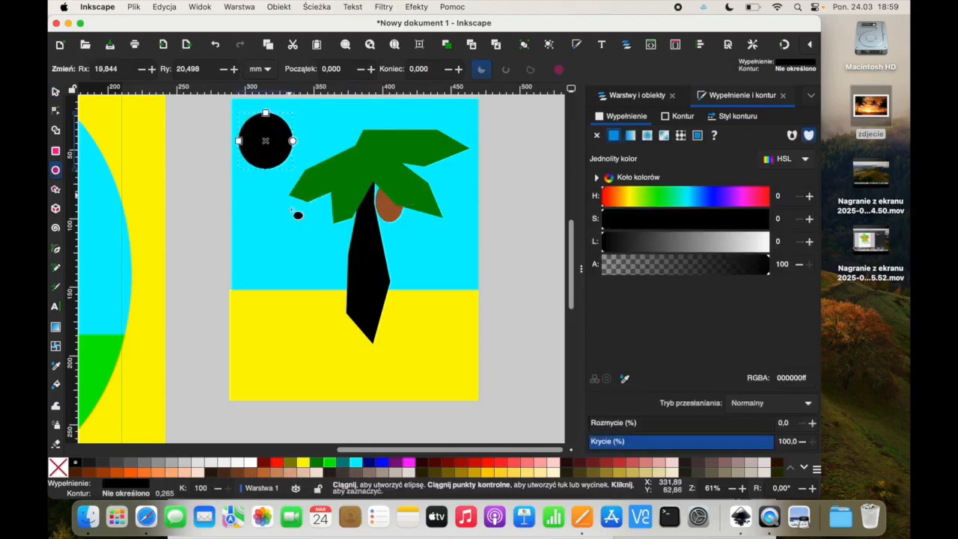
{"action": "left_click", "coordinate": [306, 468]}
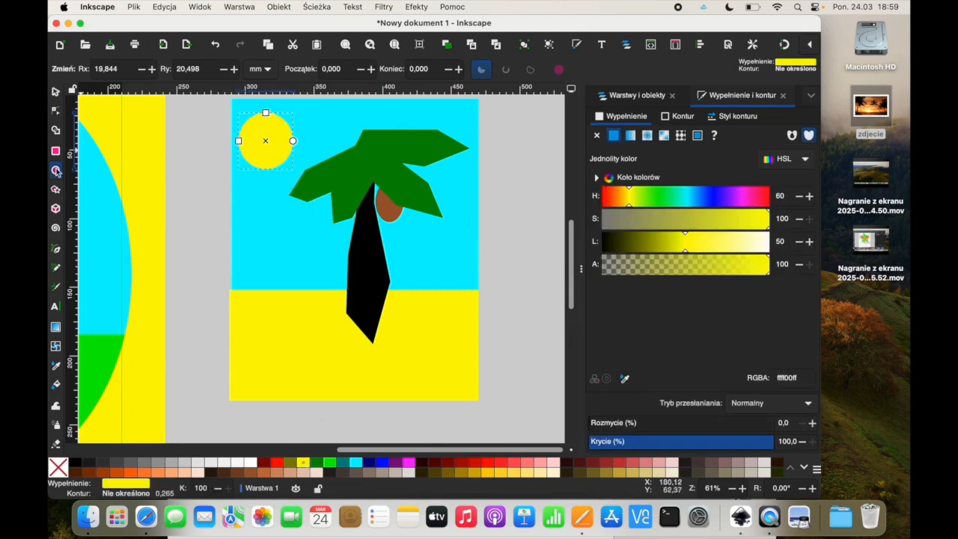
Build a cloud from three overlapping white ellipses, each about 67 by 29 mm, and group them.
{"action": "left_click_drag", "start_coordinate": [203, 304], "coordinate": [294, 344]}
{"action": "left_click", "coordinate": [251, 462]}
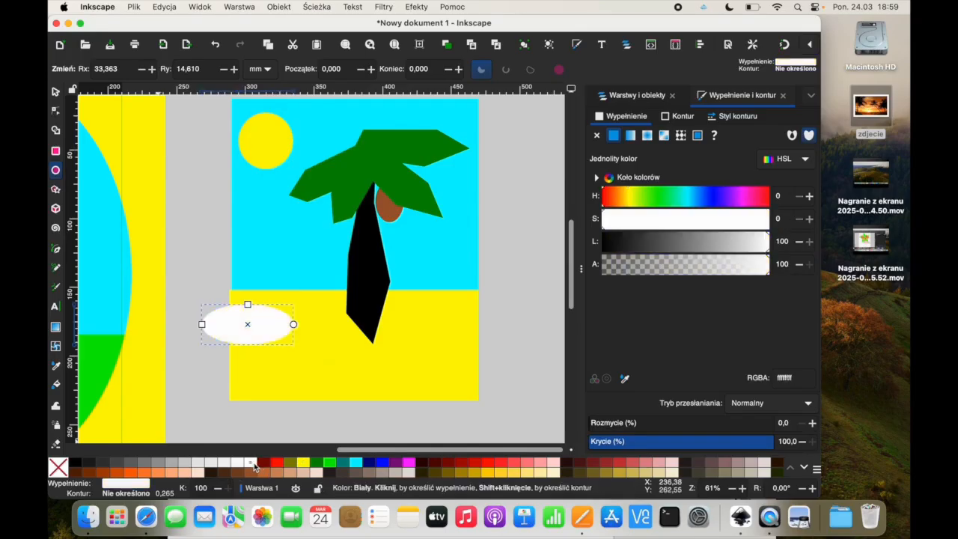
{"action": "left_click", "coordinate": [56, 91]}
{"action": "left_click", "coordinate": [250, 331]}
{"action": "left_click_drag", "start_coordinate": [250, 331], "coordinate": [285, 357]}
{"action": "left_click", "coordinate": [285, 335]}
{"action": "key", "text": "super+v"}
{"action": "left_click", "coordinate": [292, 319], "text": "shift"}
{"action": "left_click", "coordinate": [339, 364], "text": "shift"}
{"action": "right_click", "coordinate": [296, 357]}
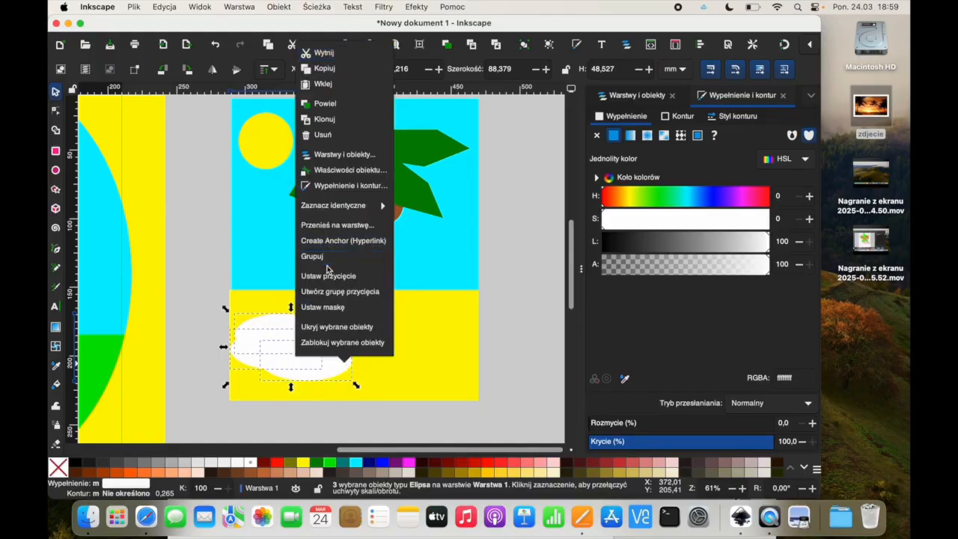
{"action": "left_click", "coordinate": [327, 258]}
Shrink the cloud to about 57 by 27 mm over the sun's lower right part and shift the sun up slightly.
{"action": "left_click_drag", "start_coordinate": [227, 309], "coordinate": [269, 342]}
{"action": "left_click_drag", "start_coordinate": [317, 367], "coordinate": [294, 151]}
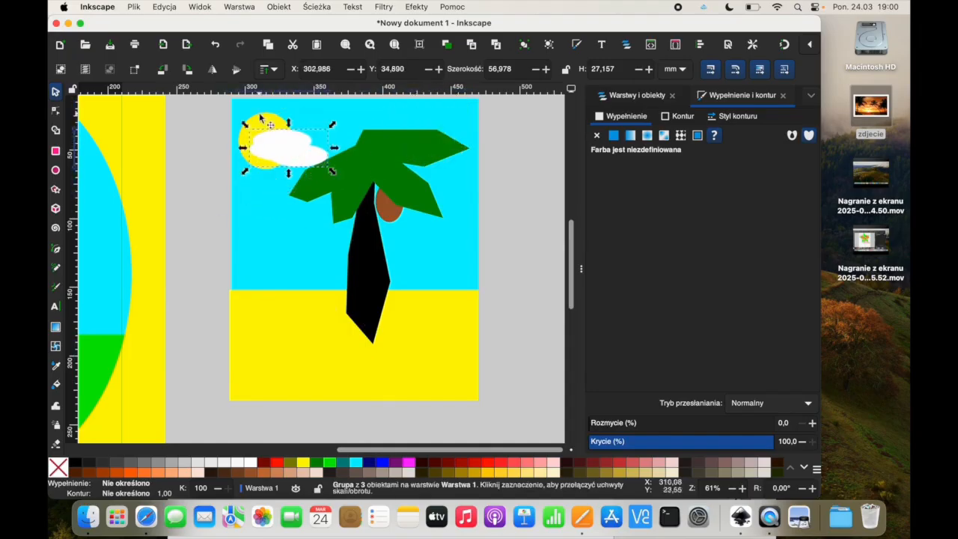
{"action": "left_click", "coordinate": [260, 119]}
{"action": "left_click_drag", "start_coordinate": [260, 120], "coordinate": [262, 110]}
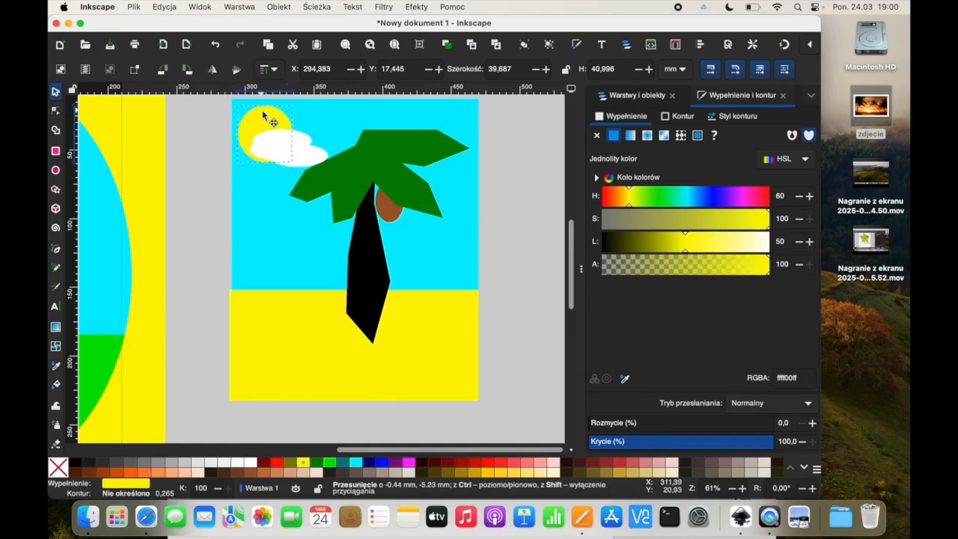
{"action": "left_click", "coordinate": [491, 274]}
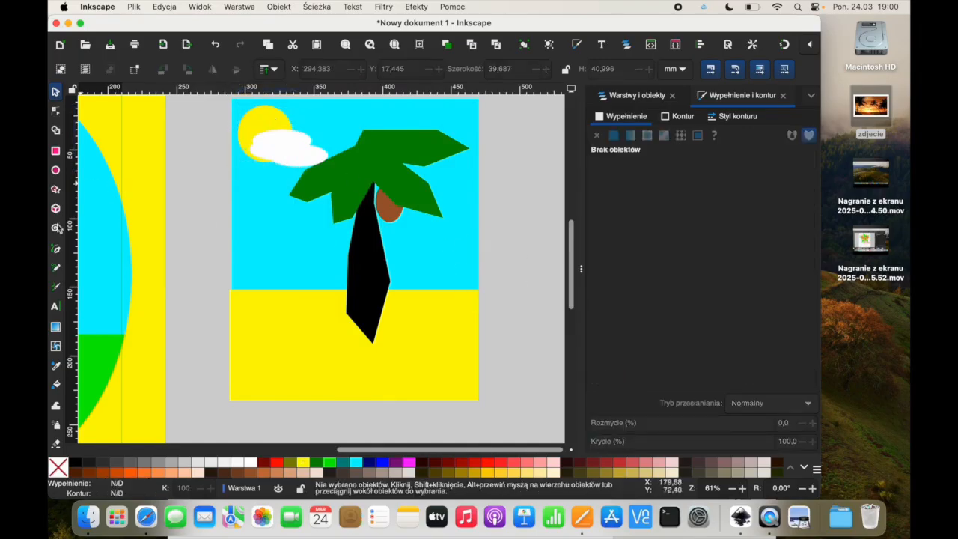
Add the black text "PALMY Mówią" to the left of the trunk and enlarge it to about 61 by 21 mm.
{"action": "left_click", "coordinate": [56, 307]}
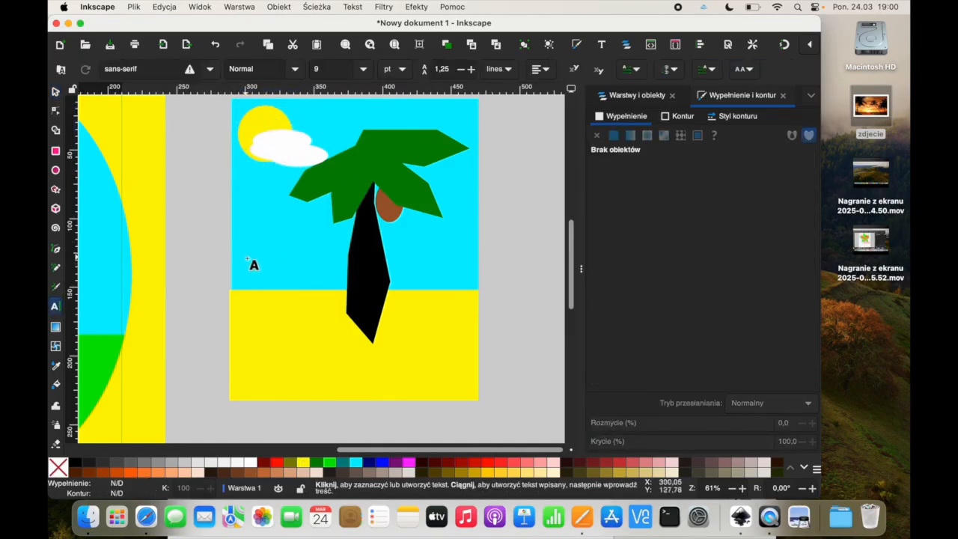
{"action": "type", "text": "pl"}
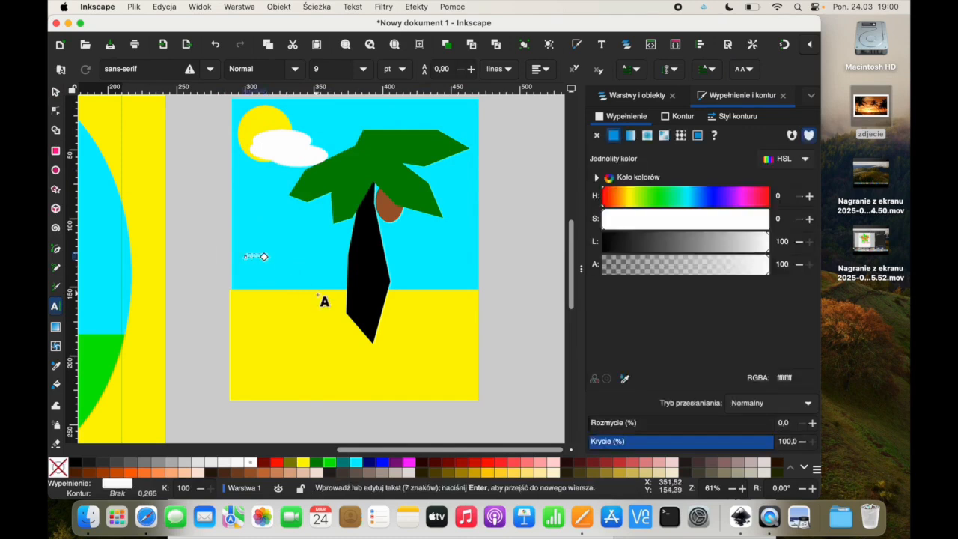
{"action": "left_click", "coordinate": [56, 92]}
{"action": "left_click", "coordinate": [76, 461]}
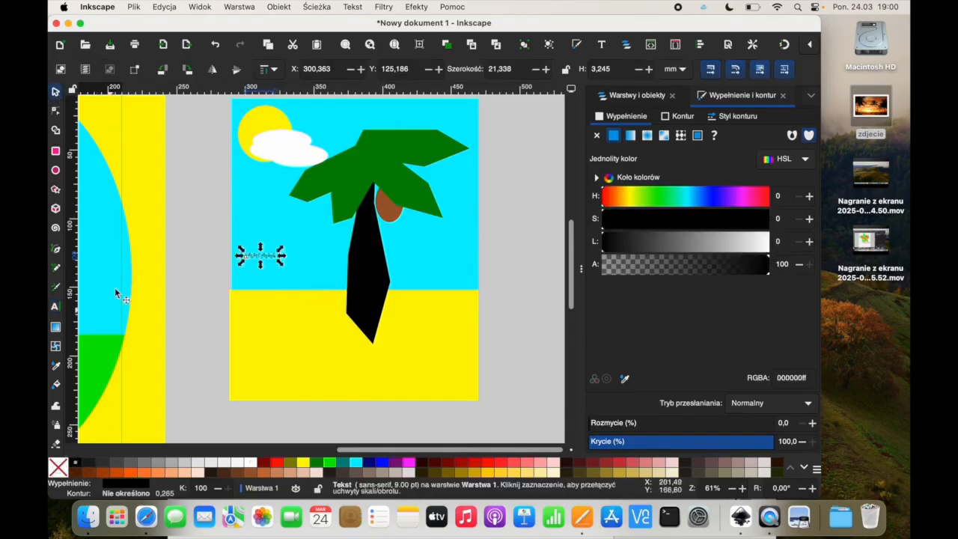
{"action": "left_click_drag", "start_coordinate": [282, 261], "coordinate": [335, 292]}
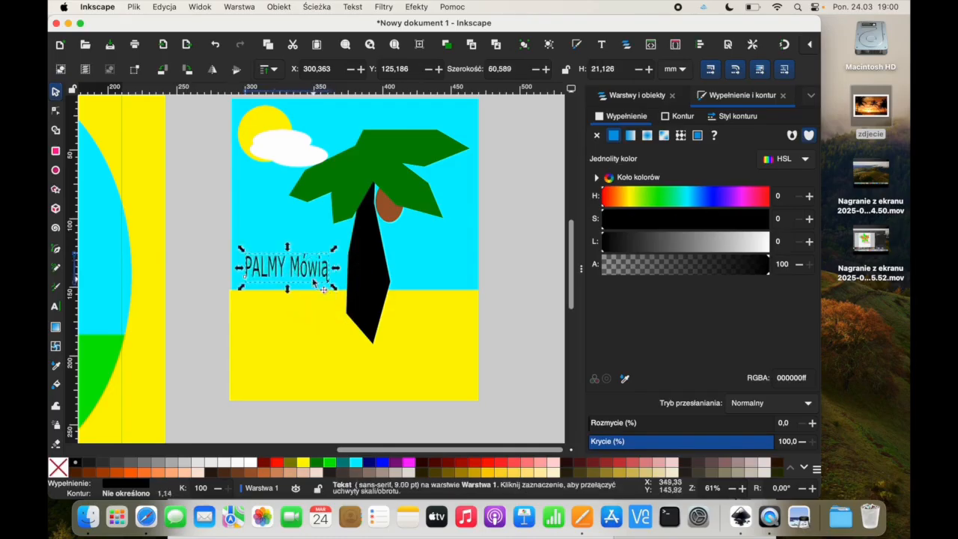
Change the capital M of the second word to lowercase so the text reads "PALMY mówią".
{"action": "double_click", "coordinate": [305, 275]}
{"action": "key", "text": "shift+Left"}
{"action": "type", "text": "m"}
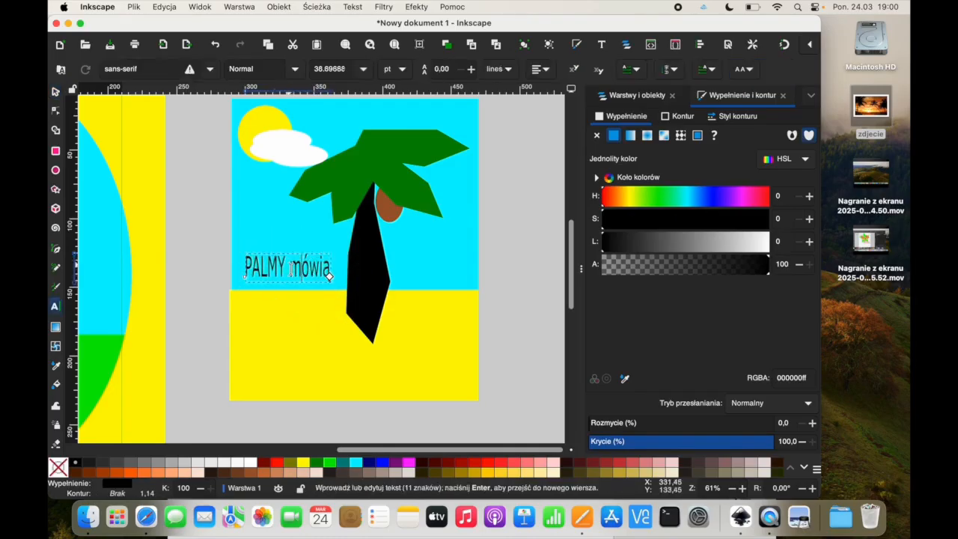
{"action": "left_click", "coordinate": [55, 92]}
{"action": "left_click", "coordinate": [178, 250]}
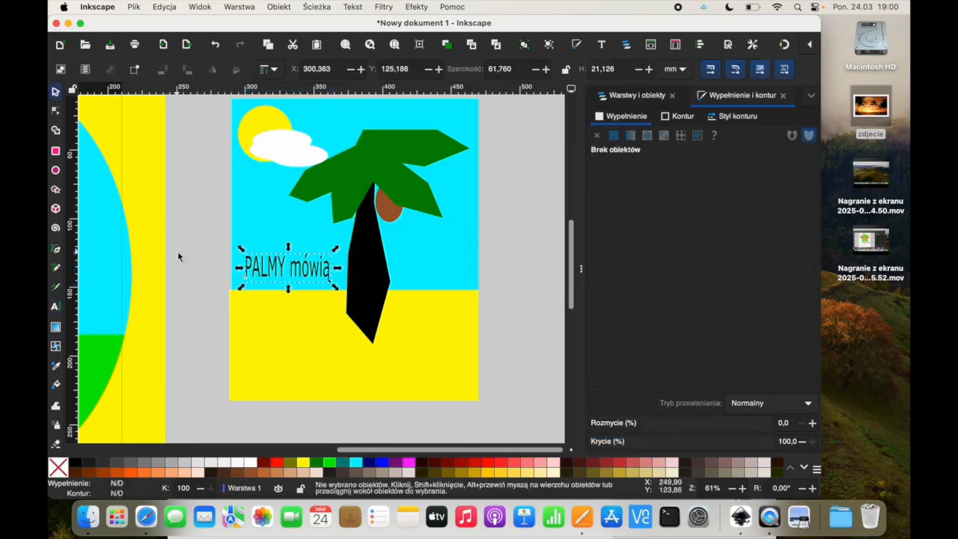
Duplicate the "PALMY mówią" text, placing one copy below the other, and change the lower copy to "stanowcze".
{"action": "left_click_drag", "start_coordinate": [299, 272], "coordinate": [298, 310]}
{"action": "key", "text": "ctrl+d"}
{"action": "key", "text": "t"}
{"action": "key", "text": "ctrl+a"}
{"action": "type", "text": "stanowcze"}
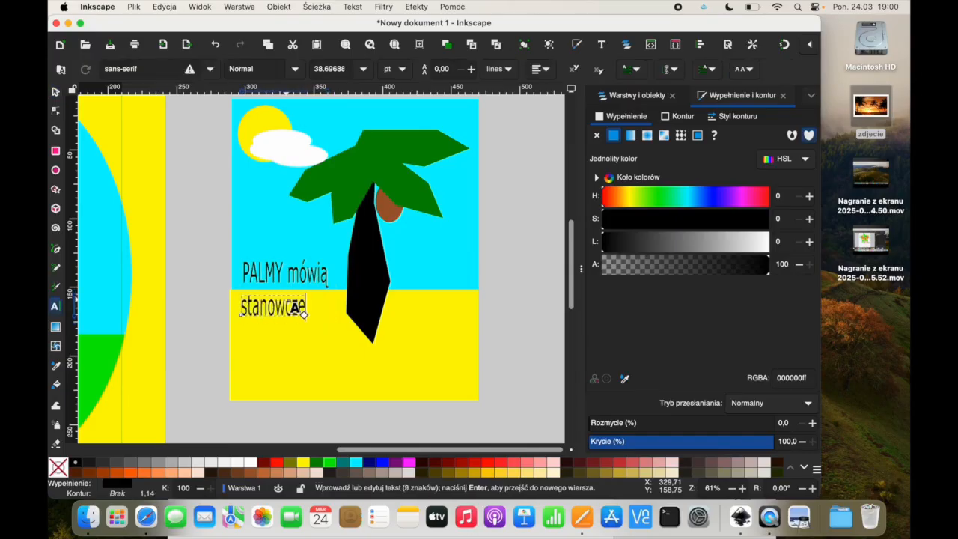
{"action": "key", "text": "Escape"}
{"action": "left_click", "coordinate": [55, 90]}
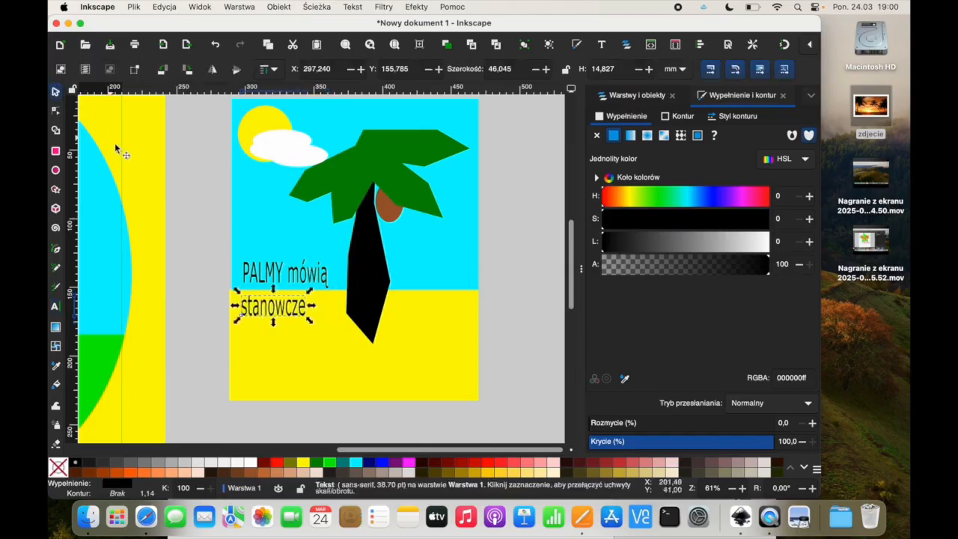
Enlarge "stanowcze" to the width of the line above and adjust both text lines' height to Y 132.193 mm.
{"action": "key", "text": "Escape"}
{"action": "left_click", "coordinate": [296, 317]}
{"action": "left_click_drag", "start_coordinate": [309, 321], "coordinate": [309, 298]}
{"action": "left_click", "coordinate": [284, 277], "text": "shift"}
{"action": "key", "text": "shift+Down"}
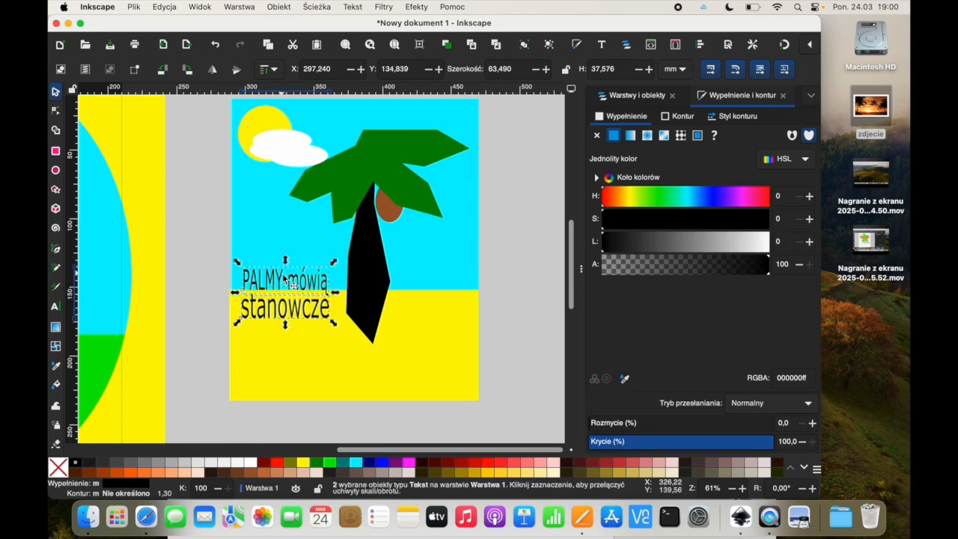
{"action": "key", "text": "Up"}
{"action": "key", "text": "Up"}
{"action": "key", "text": "Up"}
{"action": "key", "text": "Up"}
{"action": "key", "text": "Up"}
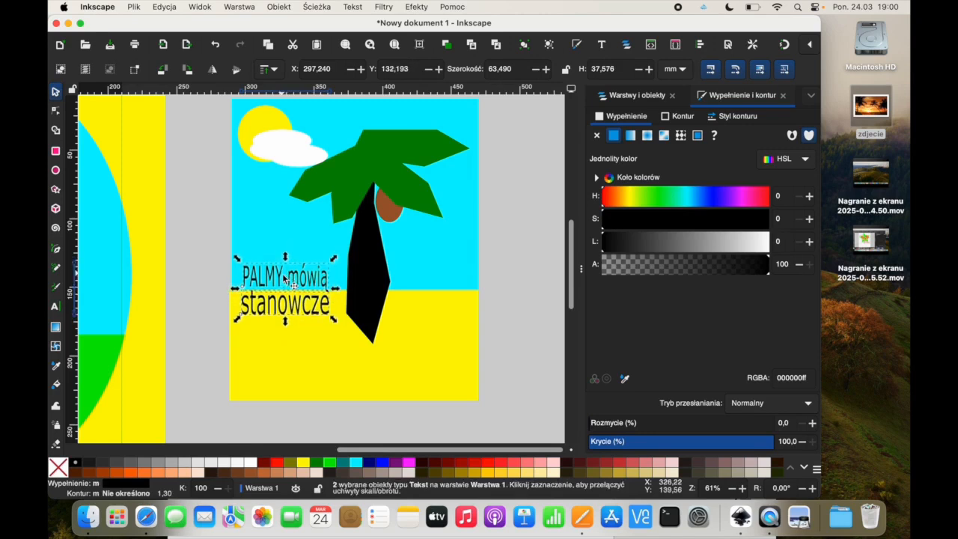
Duplicate "stanowcze" onto a third line directly below and replace the copy's text with "NIE".
{"action": "left_click", "coordinate": [180, 322]}
{"action": "left_click", "coordinate": [279, 315]}
{"action": "left_click", "coordinate": [283, 307]}
{"action": "key", "text": "super+v"}
{"action": "left_click_drag", "start_coordinate": [299, 306], "coordinate": [309, 337]}
{"action": "triple_click", "coordinate": [309, 336]}
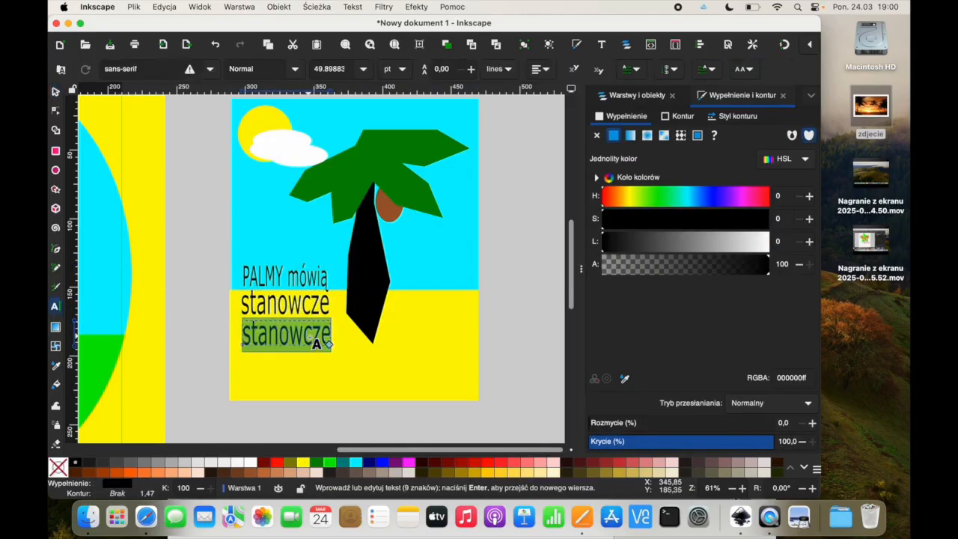
{"action": "type", "text": "NIE"}
{"action": "key", "text": "super+a"}
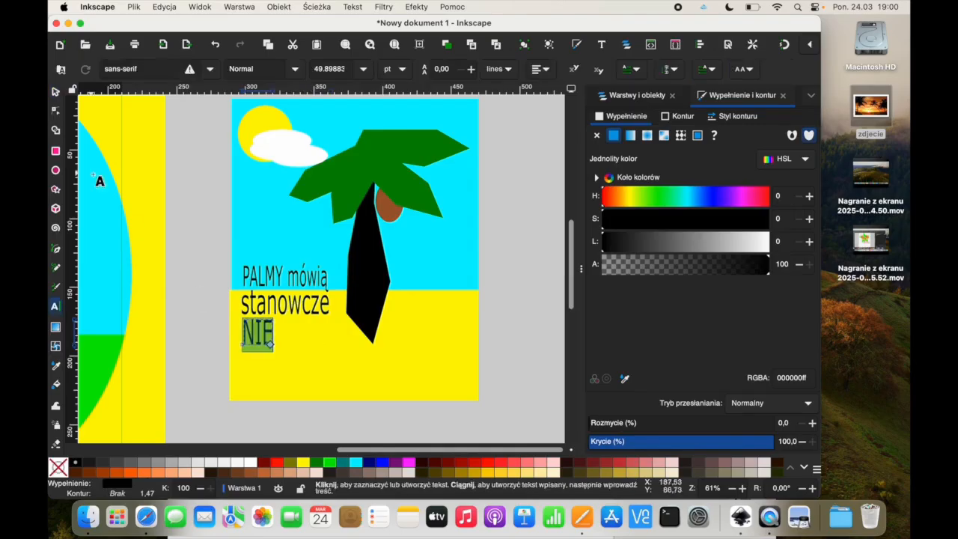
Enlarge and widen "NIE" to the width of the "stanowcze" line above it.
{"action": "left_click", "coordinate": [55, 92]}
{"action": "left_click_drag", "start_coordinate": [277, 349], "coordinate": [335, 363]}
{"action": "left_click", "coordinate": [158, 286]}
Copy "stanowcze" to a fourth line below "NIE" and replace the copy's text with "dominacji choinek".
{"action": "left_click", "coordinate": [254, 300]}
{"action": "key", "text": "super+c"}
{"action": "key", "text": "super+v"}
{"action": "left_click_drag", "start_coordinate": [302, 315], "coordinate": [329, 389]}
{"action": "double_click", "coordinate": [301, 381]}
{"action": "key", "text": "super+a"}
{"action": "type", "text": "dominacji"}
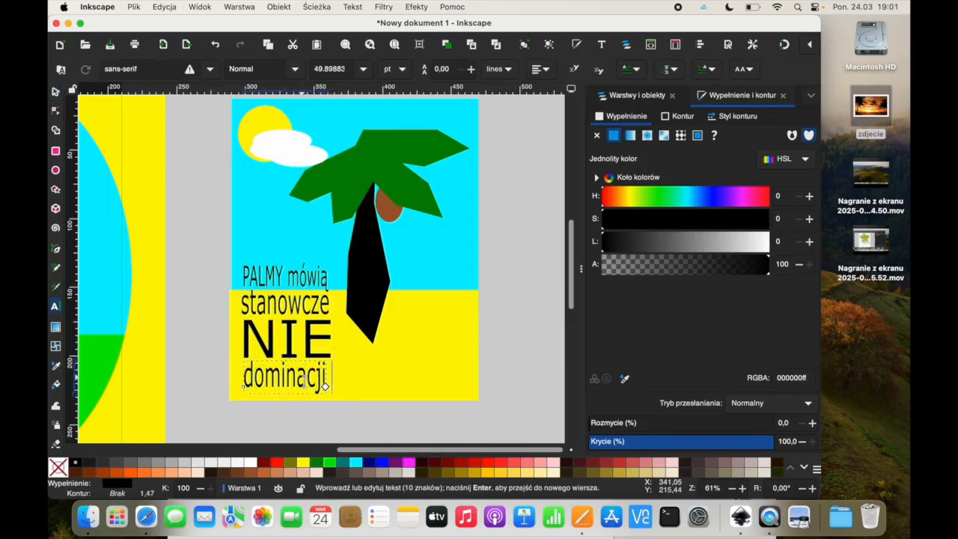
{"action": "type", "text": " choinek"}
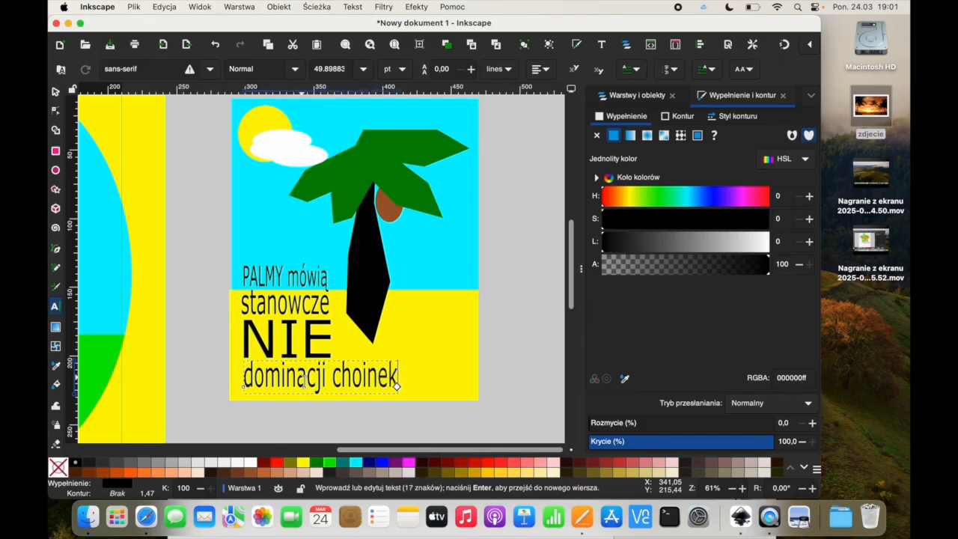
{"action": "left_click", "coordinate": [386, 418]}
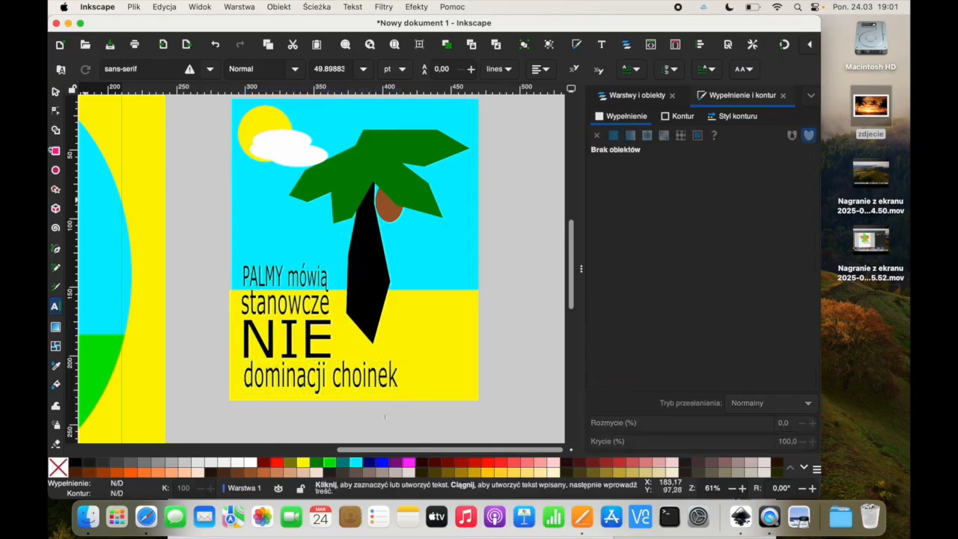
{"action": "left_click", "coordinate": [56, 90]}
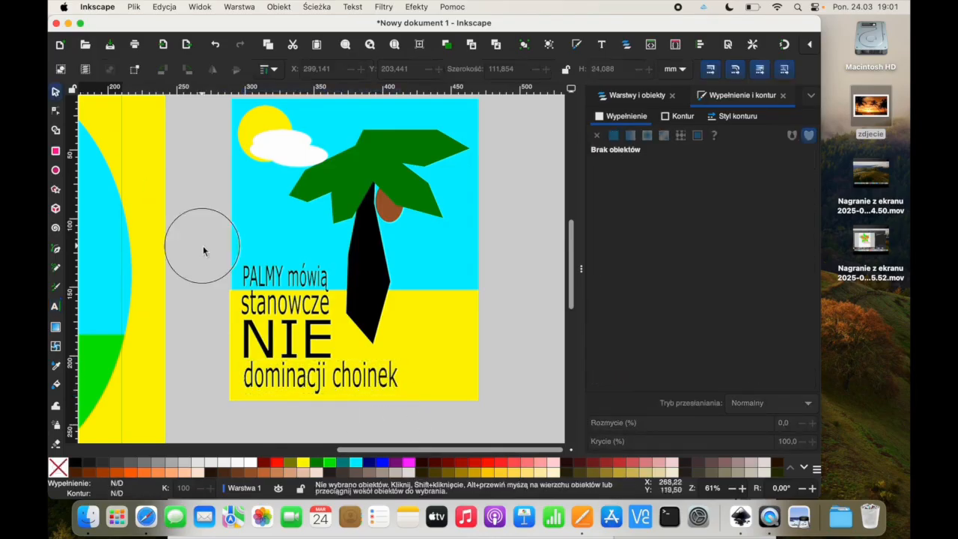
Look over the palm poster and the neighbouring Christmas tree card on the canvas.
{"action": "scroll", "coordinate": [203, 251], "scroll_direction": "up", "scroll_amount": 3}
{"action": "scroll", "coordinate": [203, 246], "scroll_direction": "down", "scroll_amount": 3}
{"action": "scroll", "coordinate": [202, 245], "scroll_direction": "right", "scroll_amount": 1}
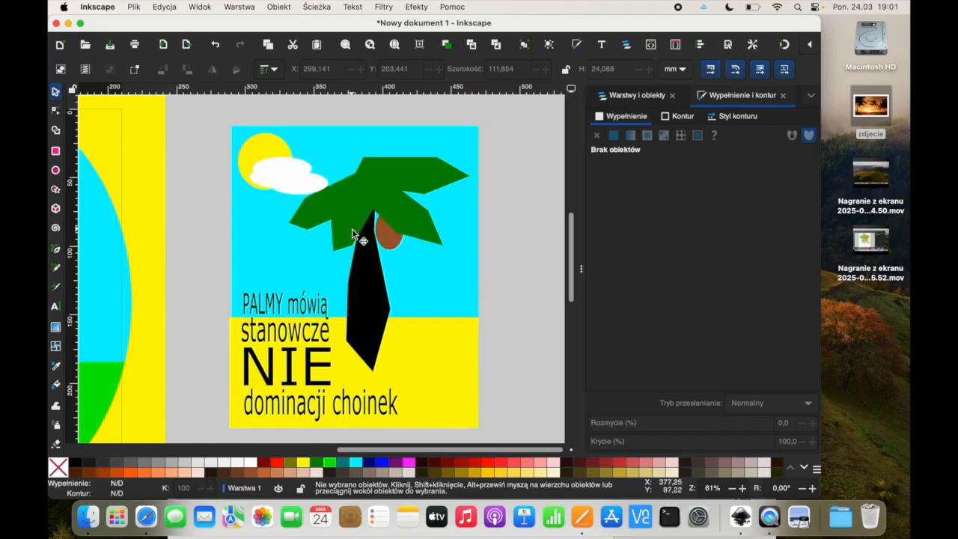
{"action": "scroll", "coordinate": [292, 243], "scroll_direction": "left", "scroll_amount": 1}
{"action": "scroll", "coordinate": [292, 242], "scroll_direction": "left", "scroll_amount": 10}
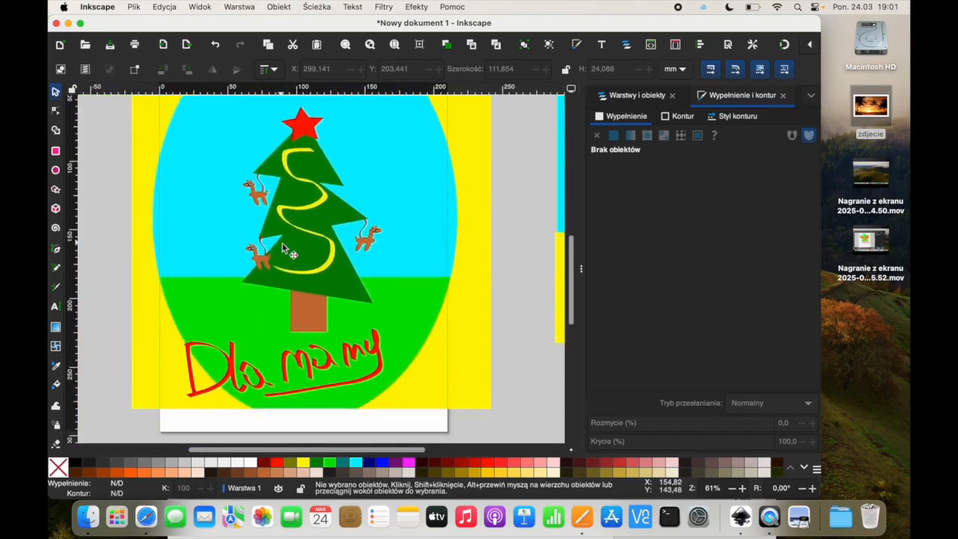
{"action": "scroll", "coordinate": [282, 243], "scroll_direction": "right", "scroll_amount": 10}
{"action": "scroll", "coordinate": [282, 243], "scroll_direction": "up", "scroll_amount": 2}
{"action": "scroll", "coordinate": [282, 247], "scroll_direction": "down", "scroll_amount": 2}
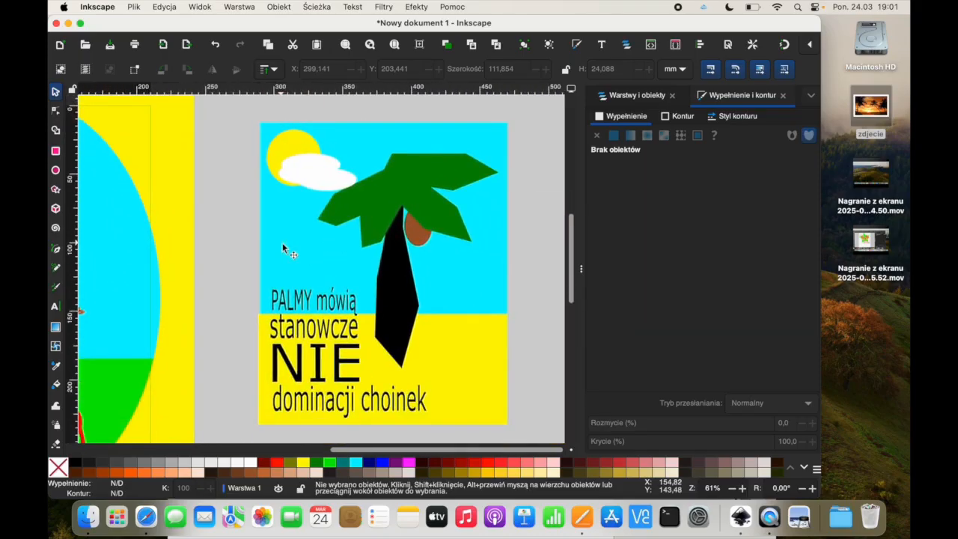